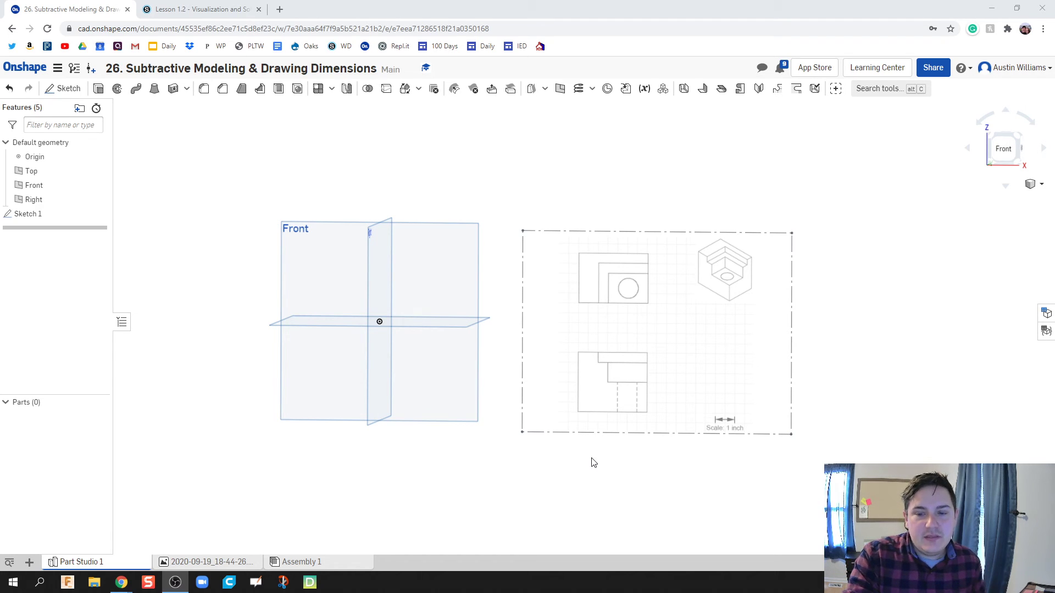
Zoom in and out to review the default planes and the imported reference drawing
scroll(591, 466, "down", 2)
scroll(585, 468, "up", 2)
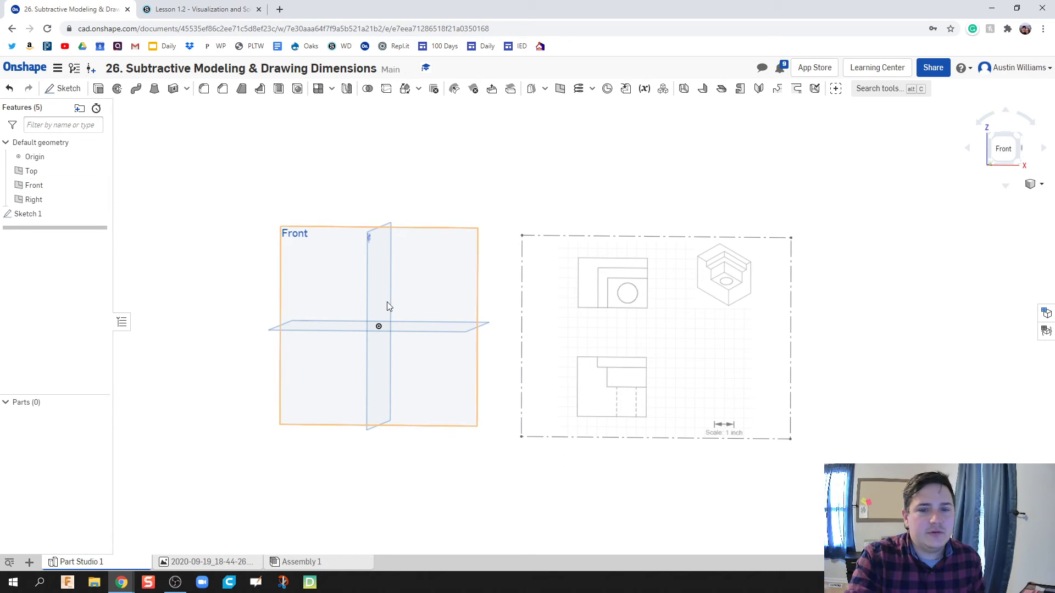
scroll(680, 434, "up", 2)
scroll(686, 434, "up", 2)
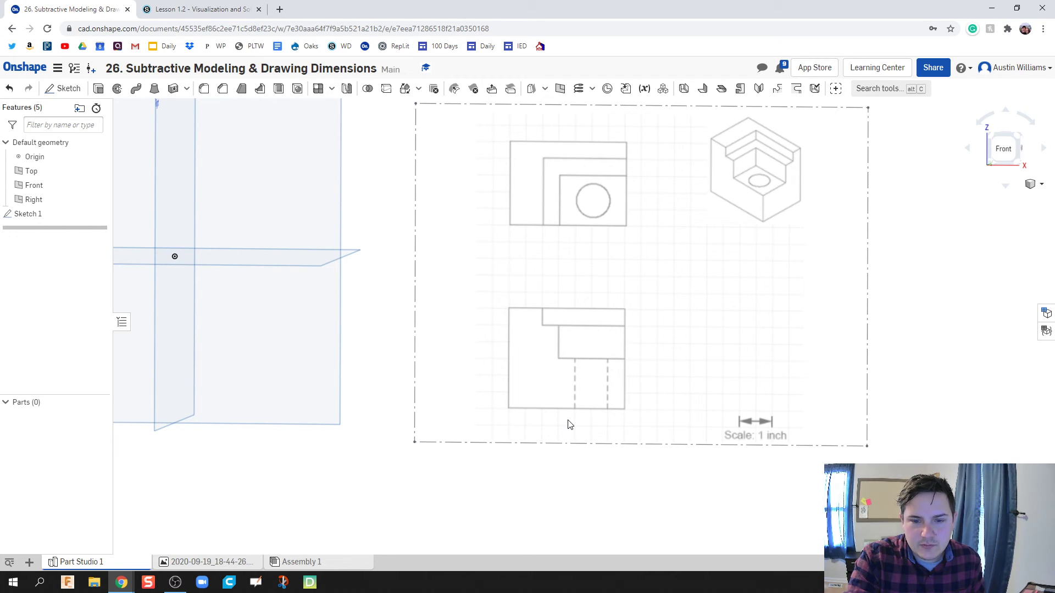
scroll(319, 403, "down", 2)
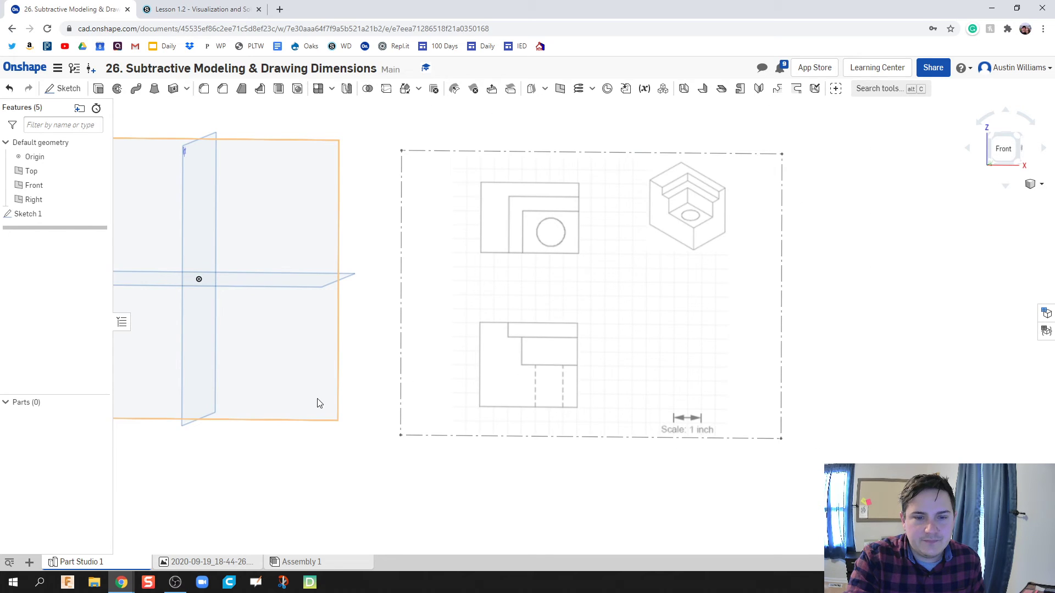
Start a sketch on the Front plane, viewed face-on, with a center-point rectangle at the origin
key("f")
left_click(63, 88)
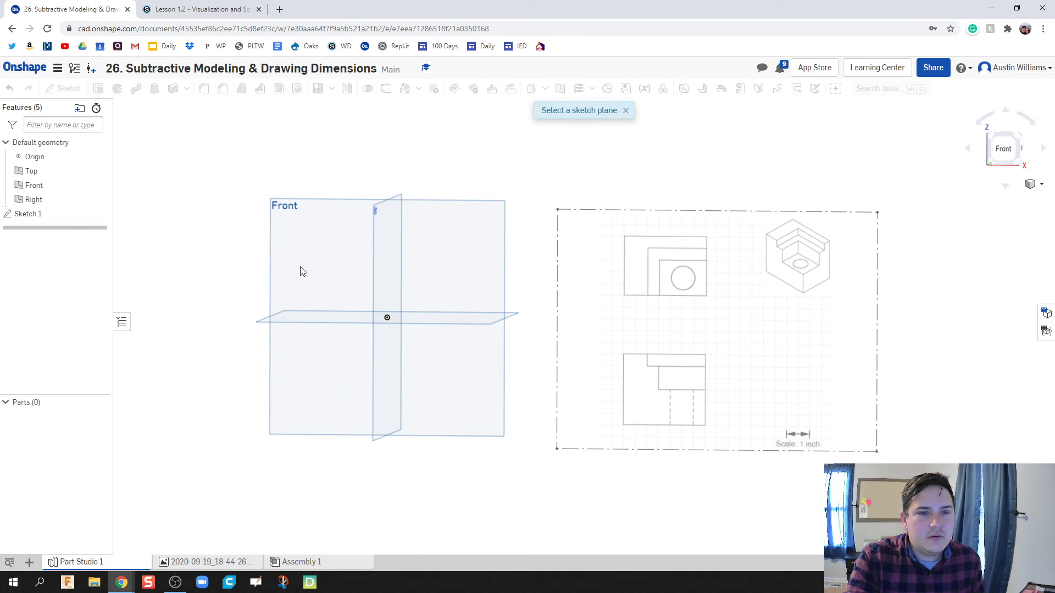
left_click(301, 271)
right_click(331, 268)
left_click(368, 407)
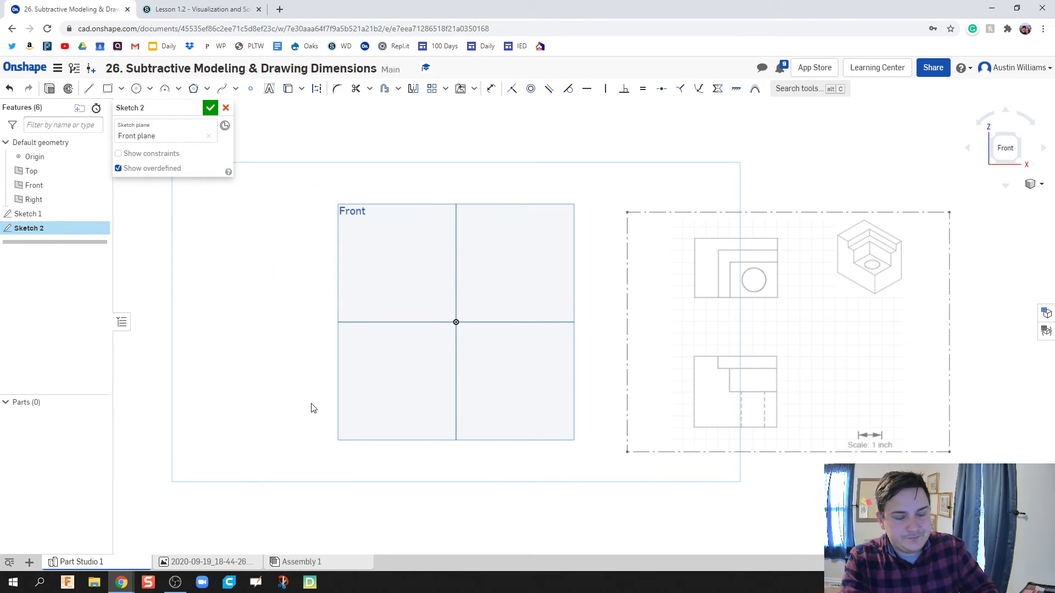
key("g")
left_click(456, 322)
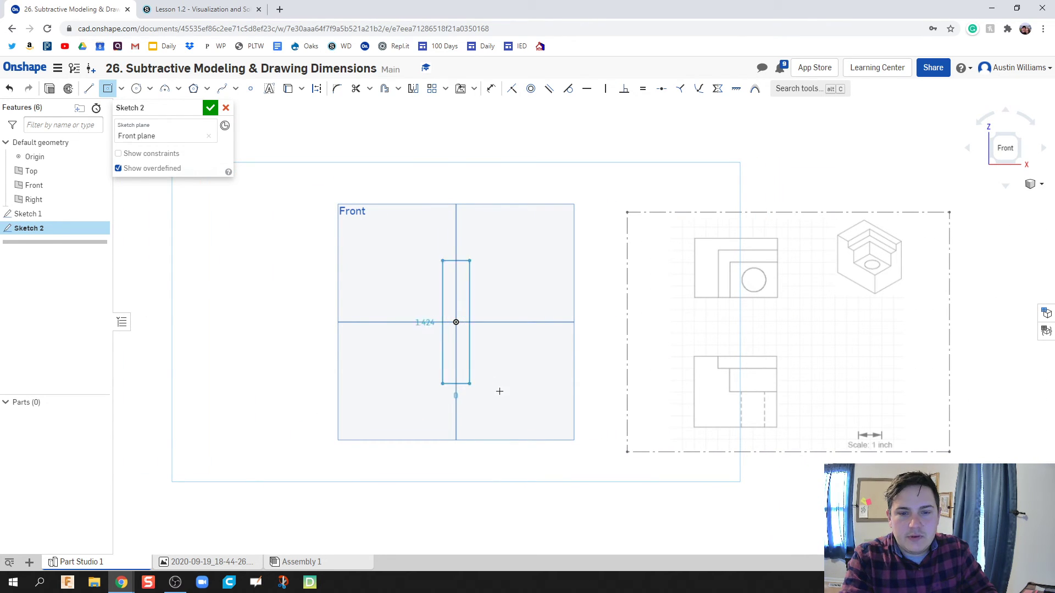
left_click(549, 407)
key("Escape")
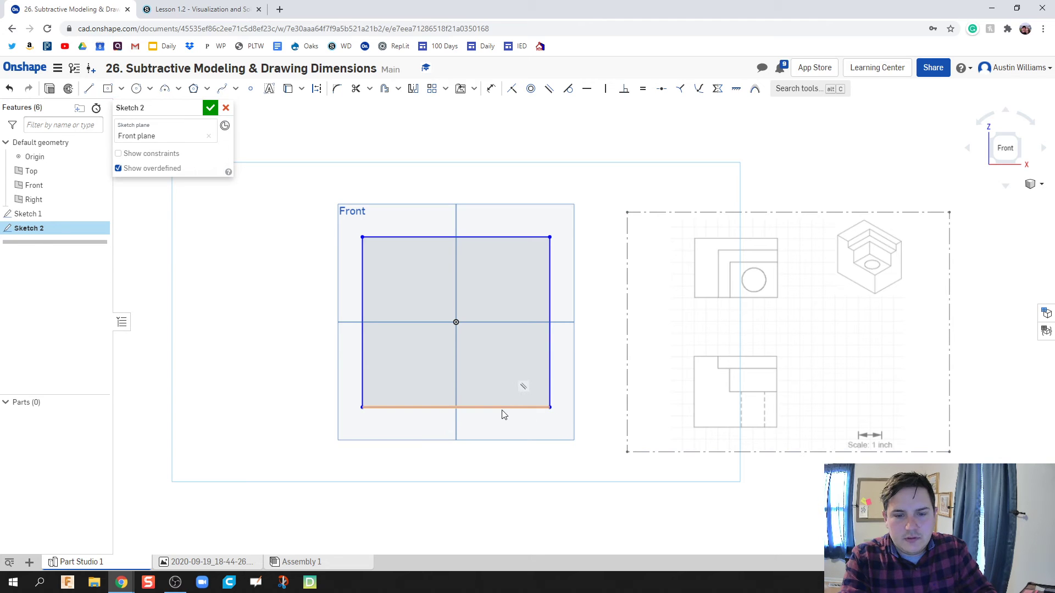
Dimension the rectangle to 3.5 wide and 3 tall
key("d")
left_click(482, 407)
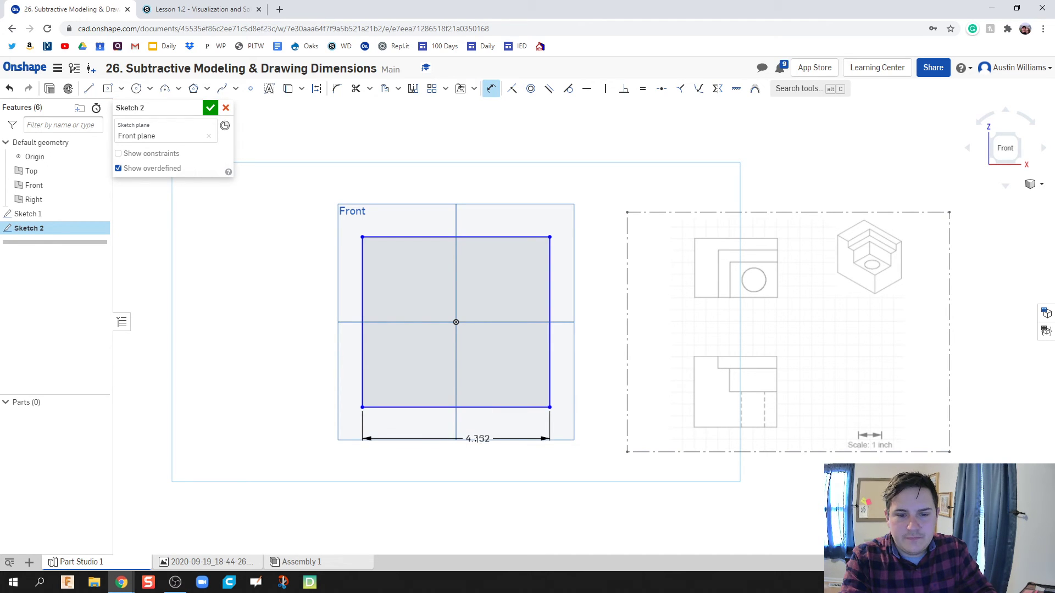
left_click(476, 438)
type("3.5")
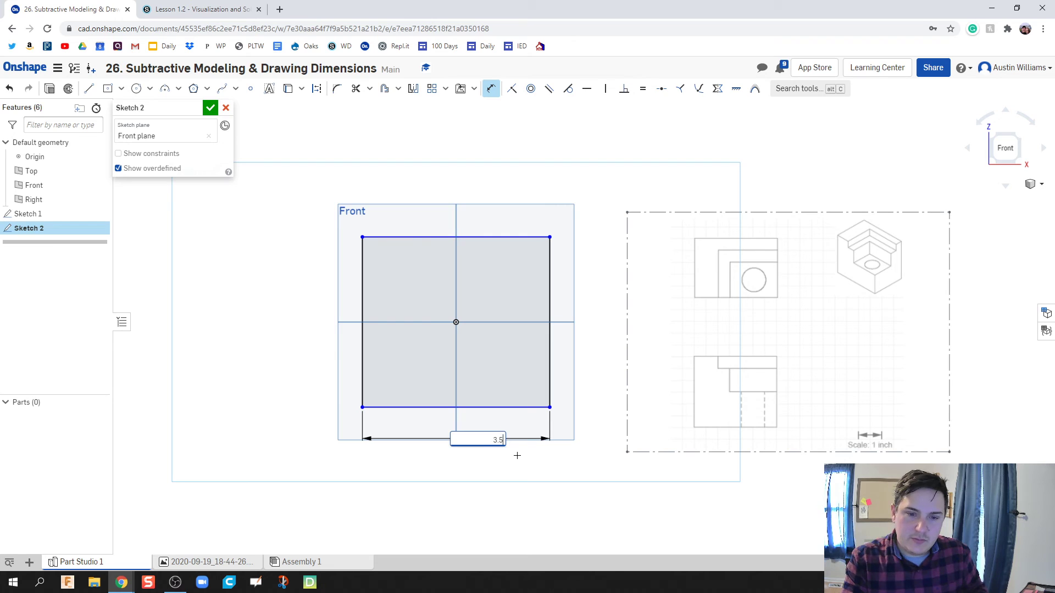
key("Return")
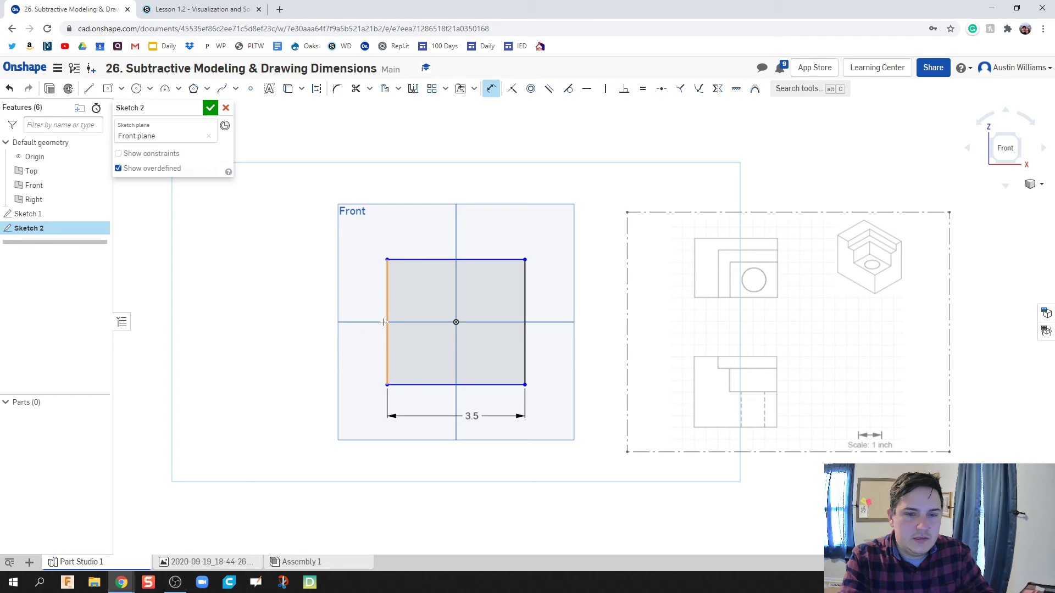
left_click(388, 302)
left_click(353, 305)
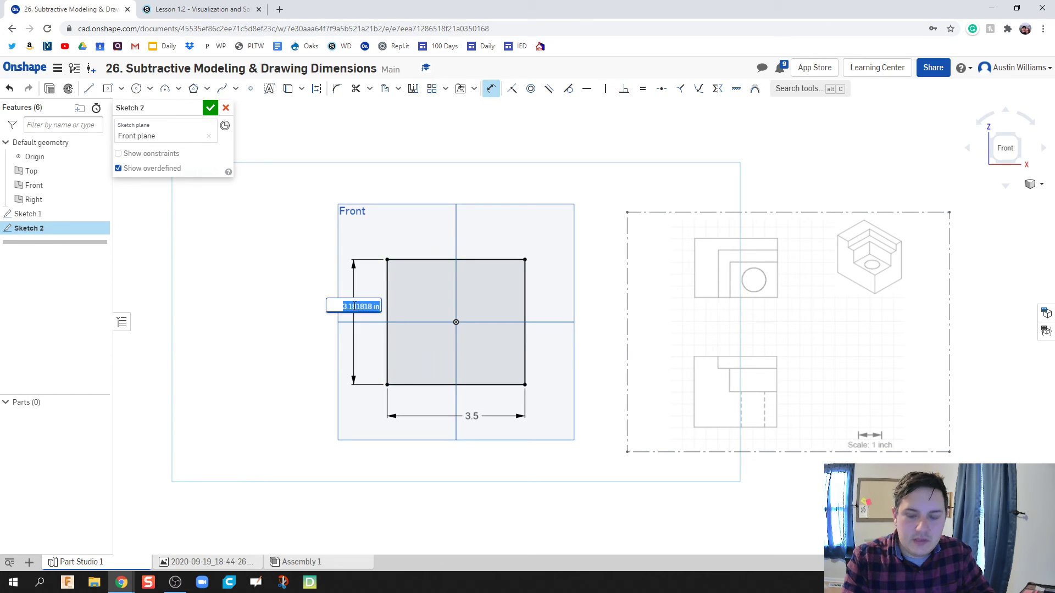
type("3")
key("Return")
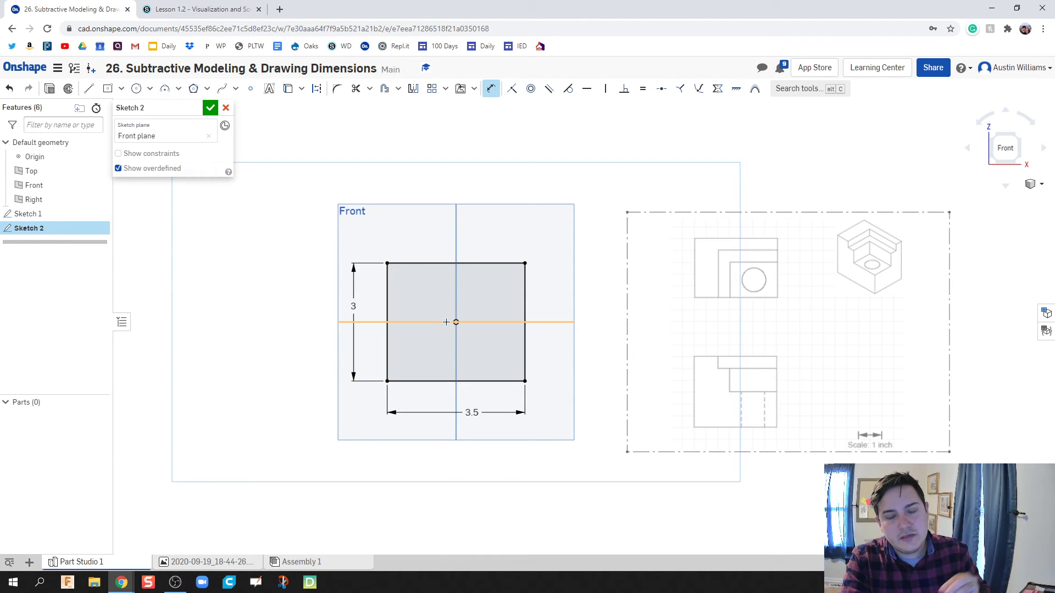
Finish Sketch 2 and extrude its rectangle backward 2.5 in into a solid block
left_click(210, 108)
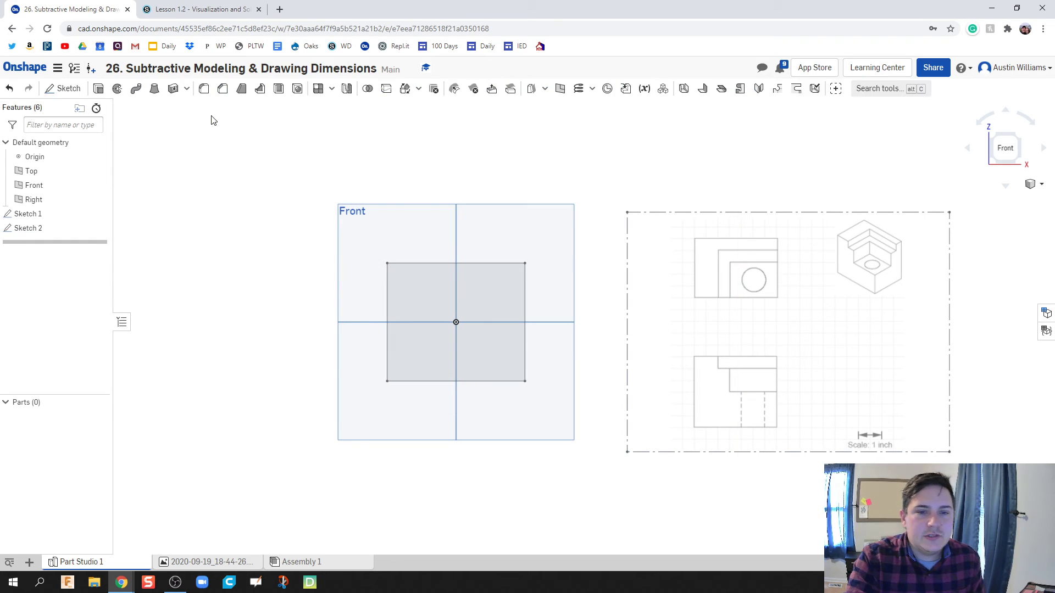
right_click_drag(365, 212, 358, 219)
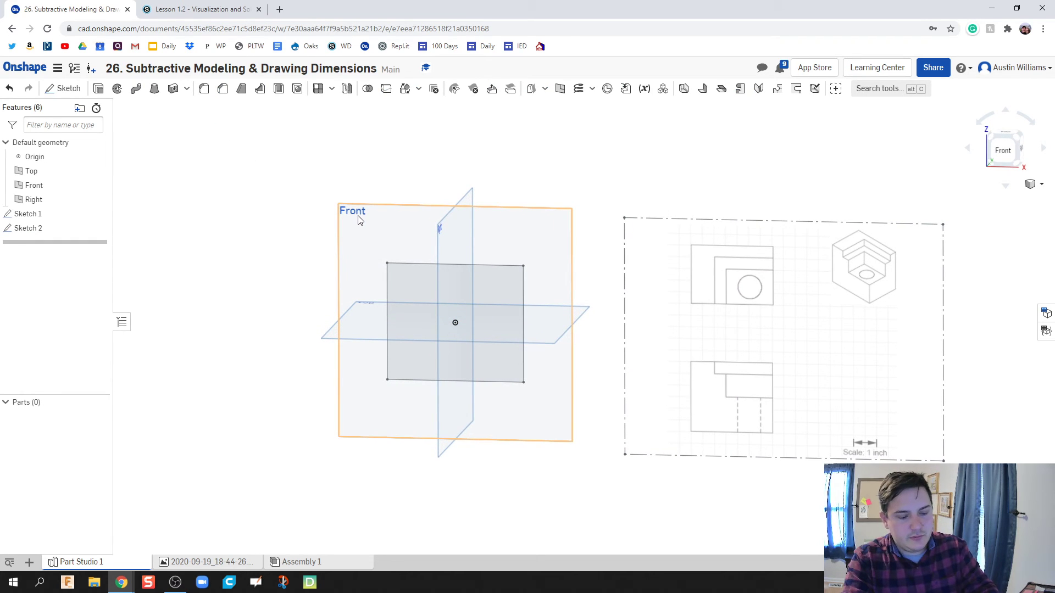
key("shift+e")
left_click(496, 317)
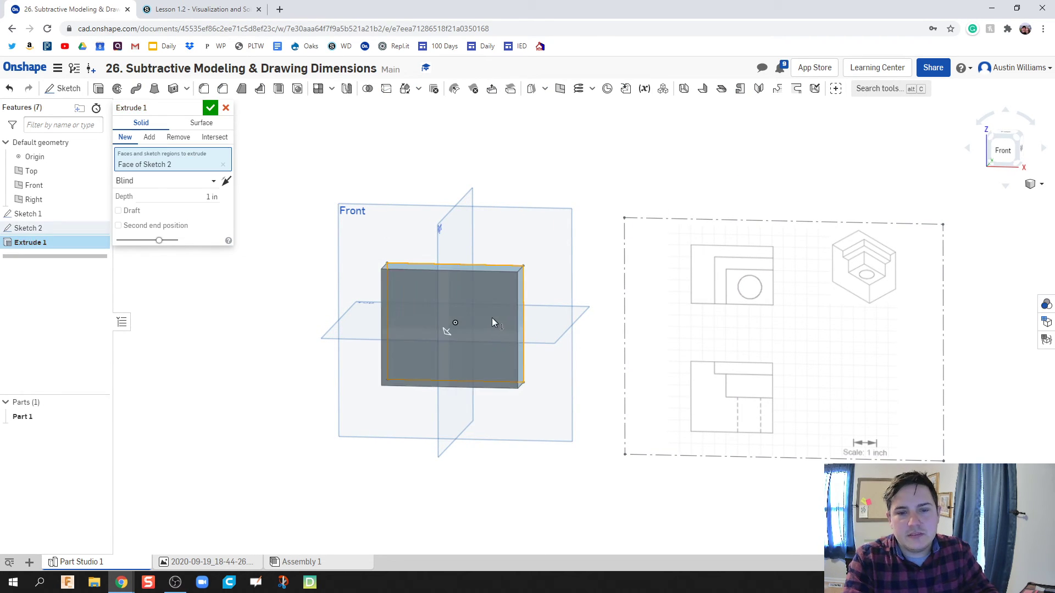
left_click(226, 180)
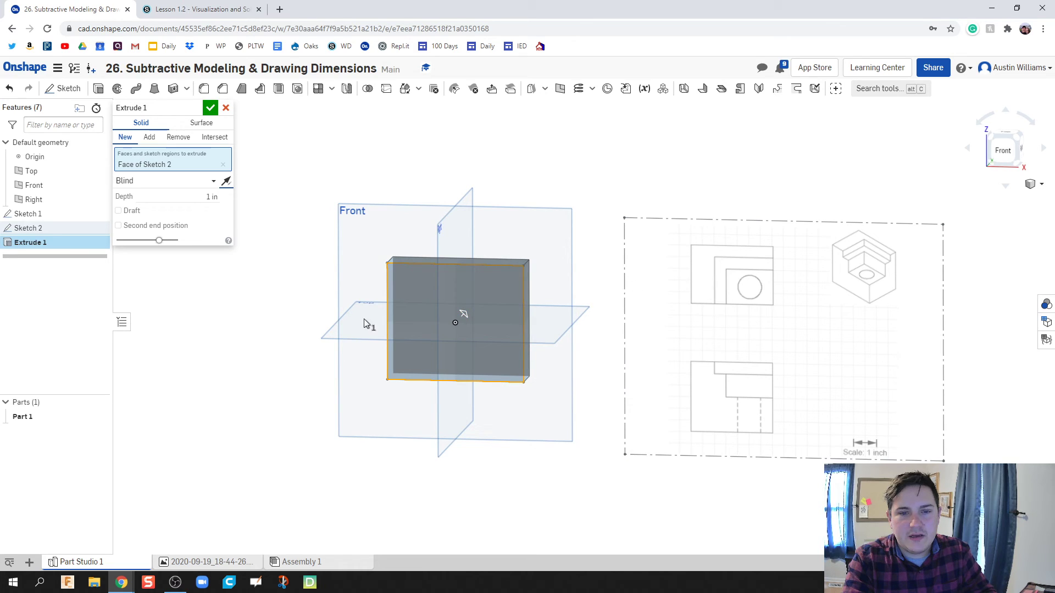
left_click(205, 196)
type("2.5")
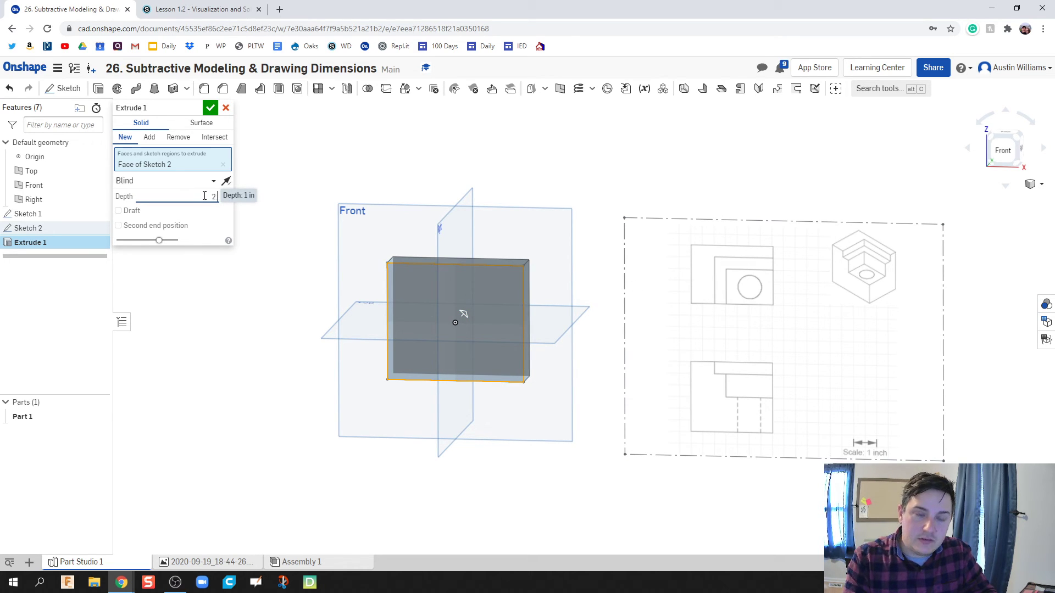
key("Return")
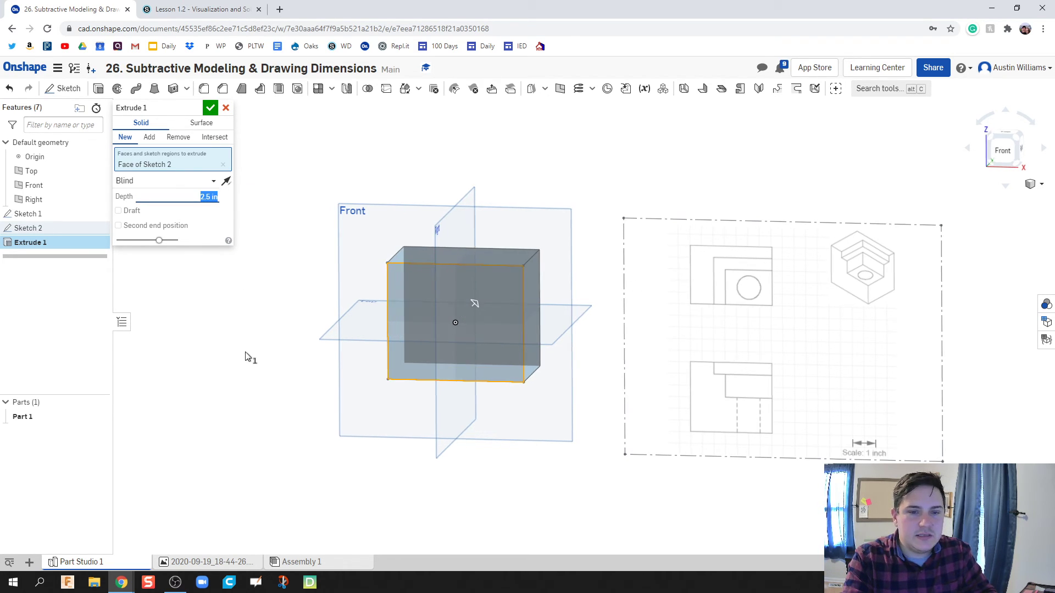
left_click(211, 109)
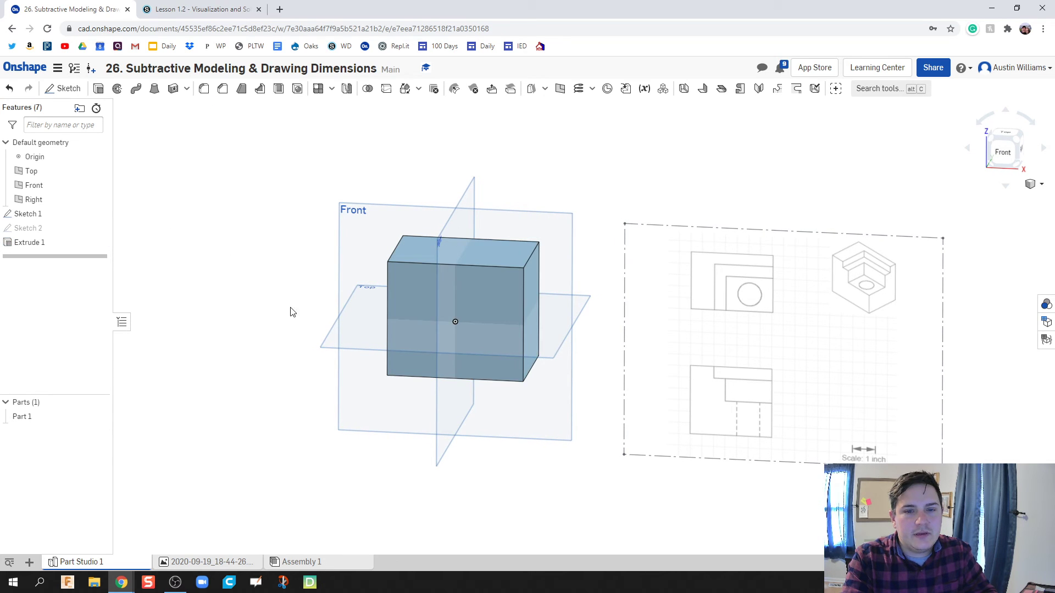
mouse_move(291, 308)
right_mouse_down()
mouse_move(305, 332)
mouse_move(297, 363)
mouse_move(316, 326)
mouse_move(304, 318)
right_mouse_up()
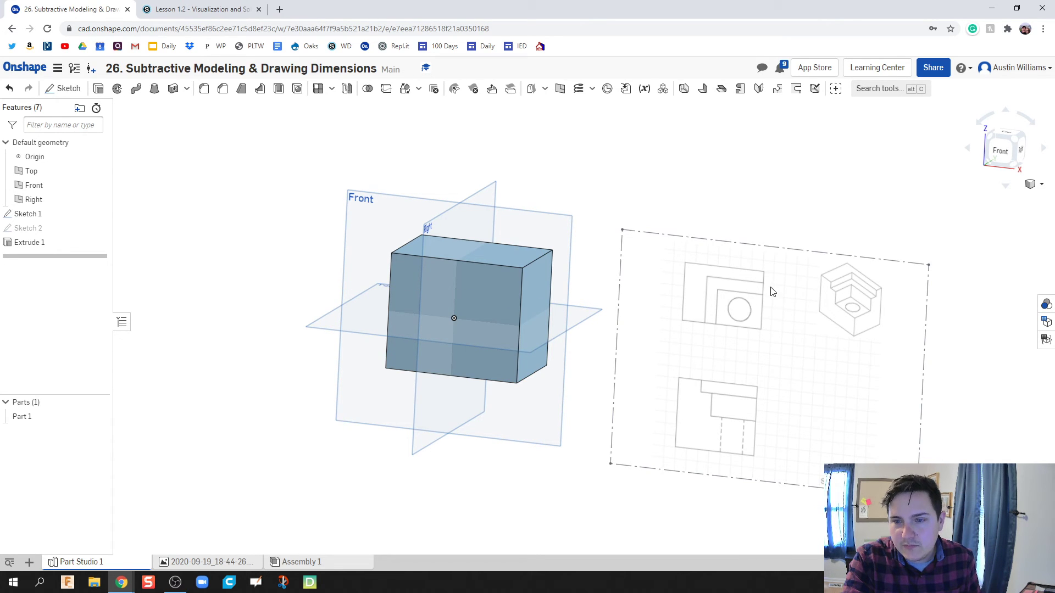
mouse_move(747, 416)
right_mouse_down()
mouse_move(735, 400)
mouse_move(742, 412)
right_mouse_up()
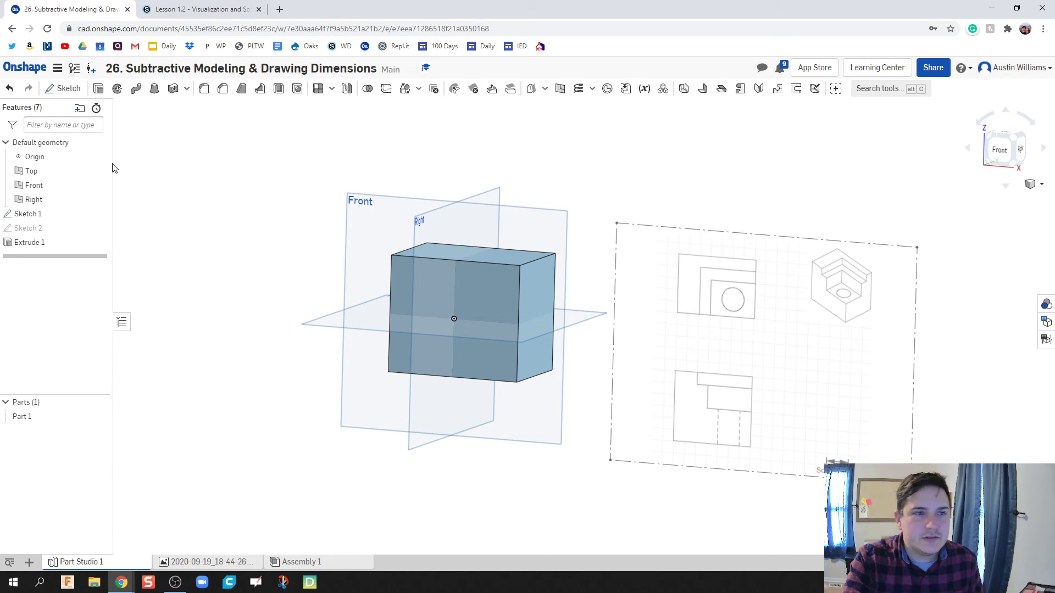
Sketch a closed line rectangle along the top edge of the block's front face
left_click(61, 89)
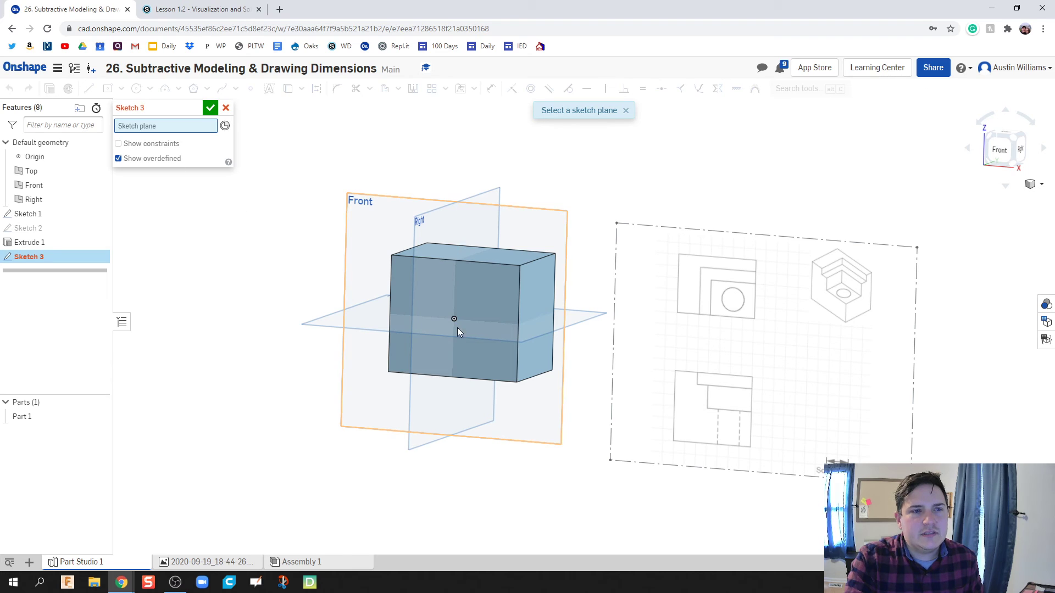
left_click(473, 315)
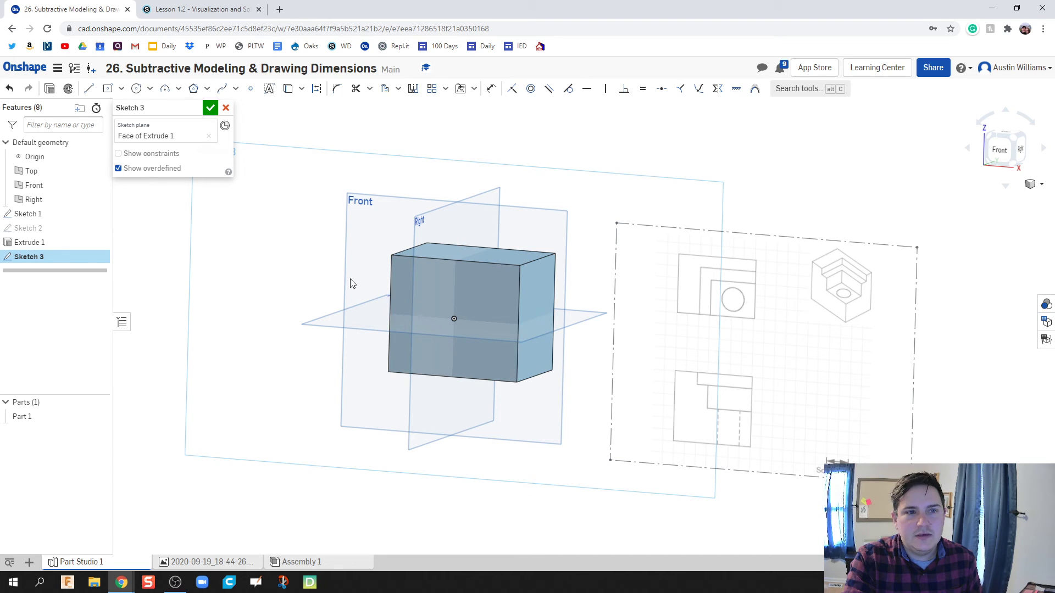
right_click(443, 286)
left_click(505, 453)
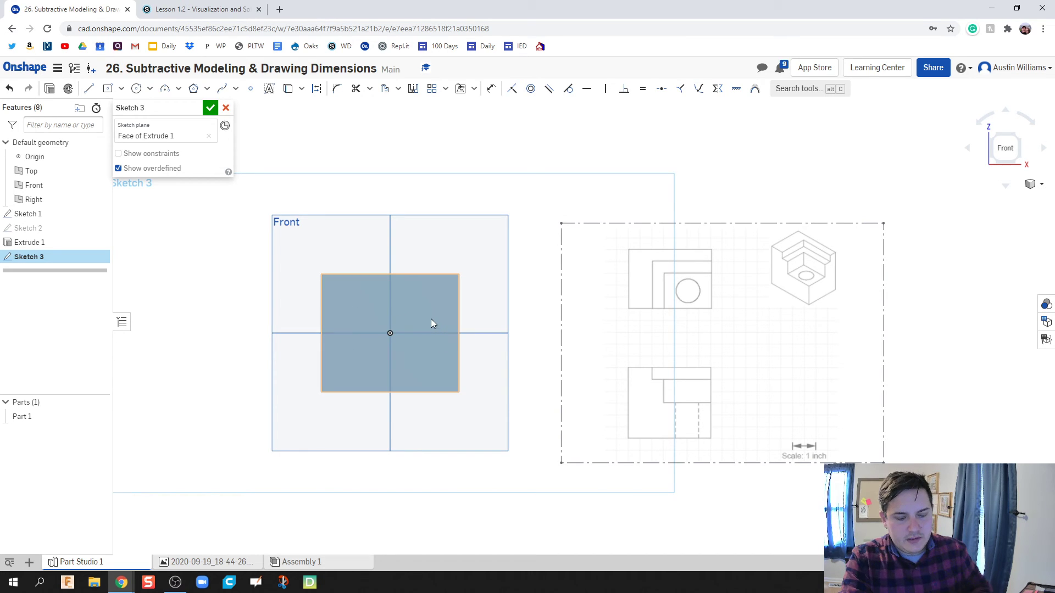
key("l")
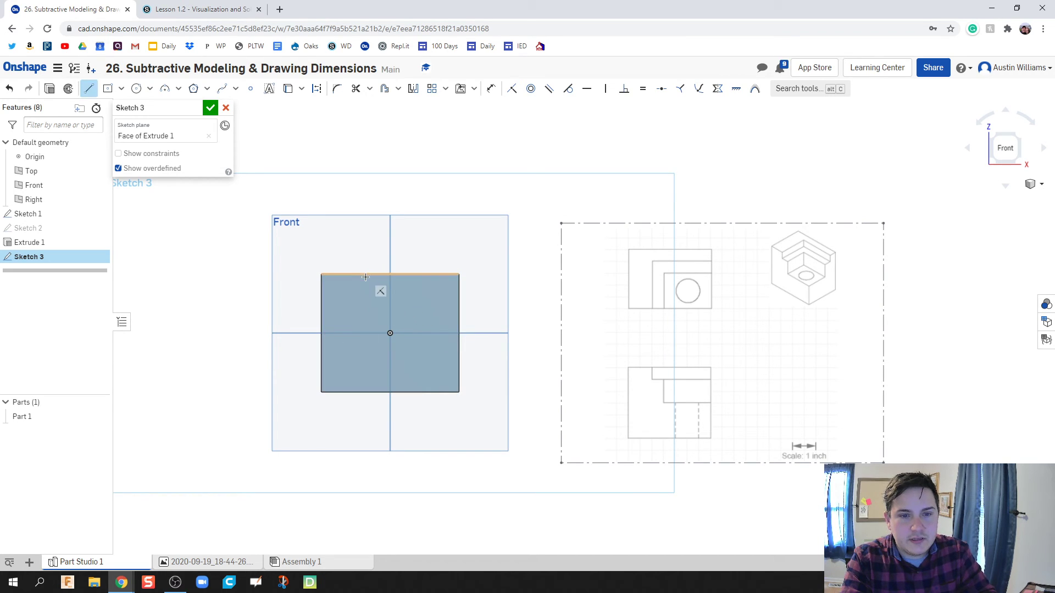
left_click(363, 274)
left_click(363, 292)
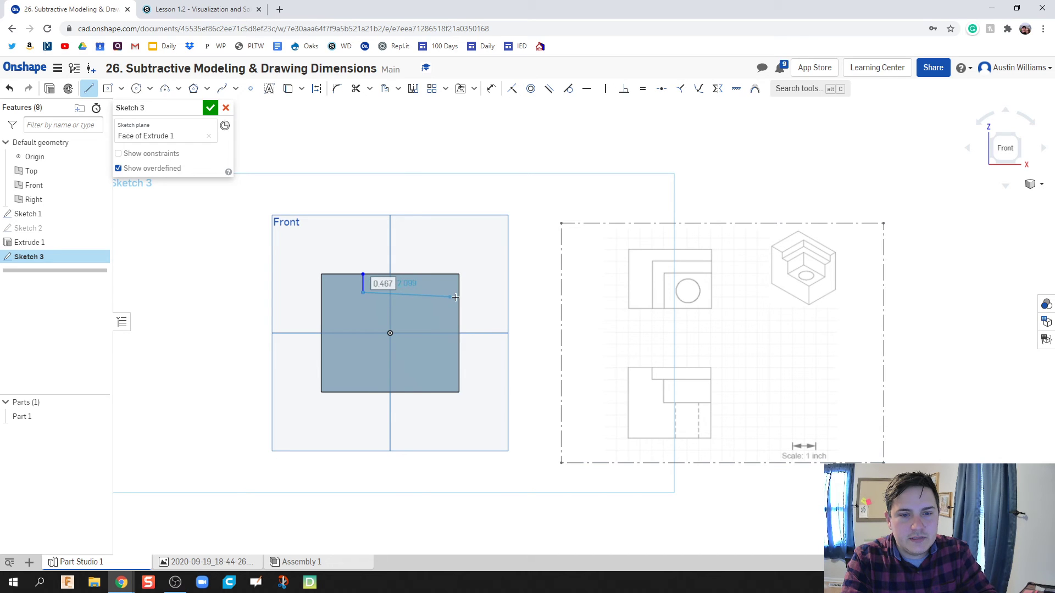
left_click(459, 292)
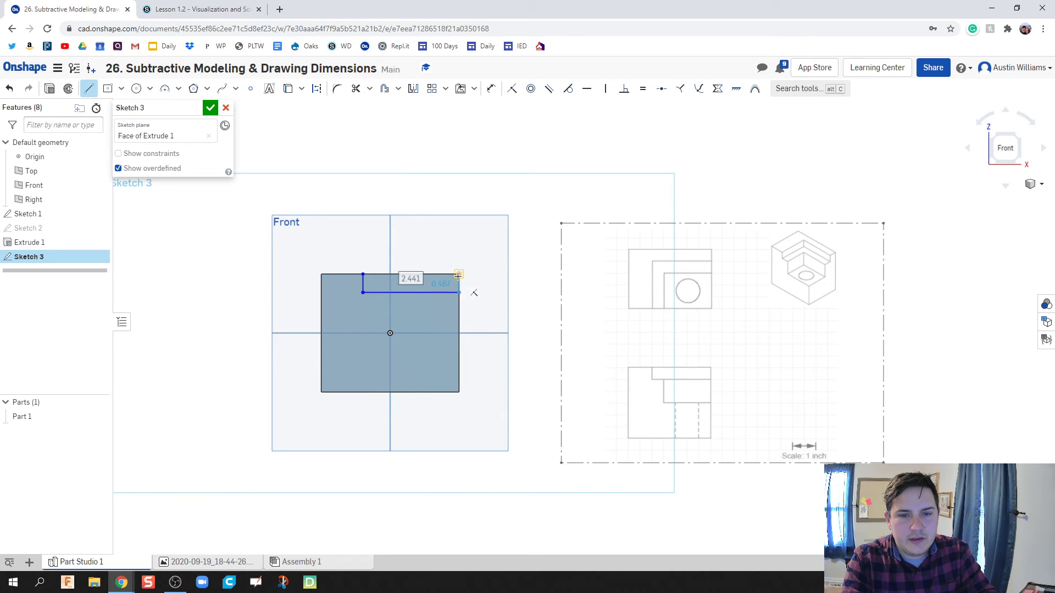
left_click(459, 274)
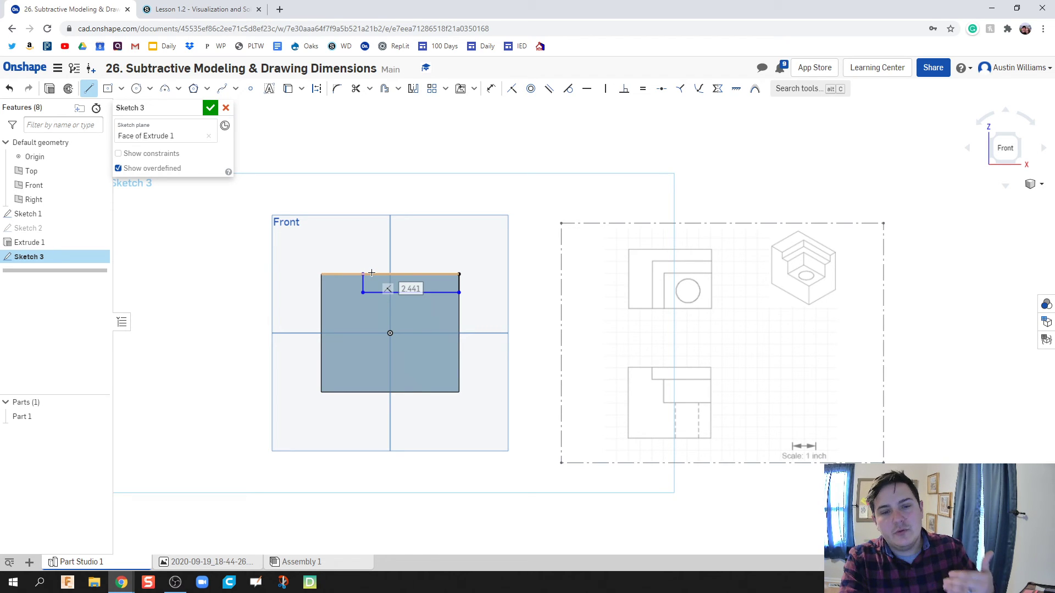
left_click(363, 274)
key("Escape")
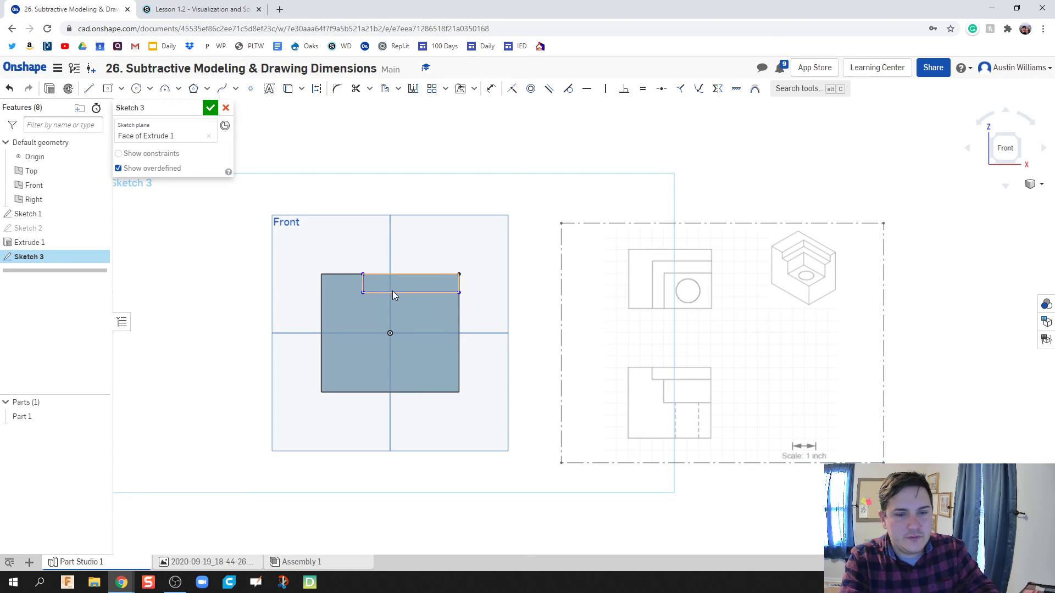
Dimension the rectangle 2.5 in wide and 0.5 in tall, then finish Sketch 3
key("d")
left_click(419, 292)
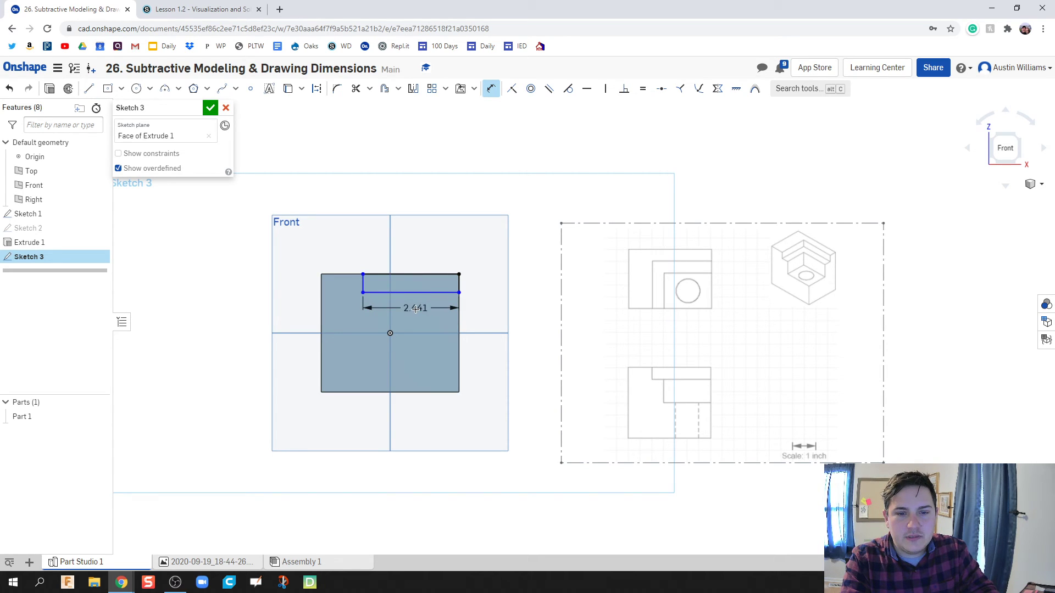
left_click(415, 310)
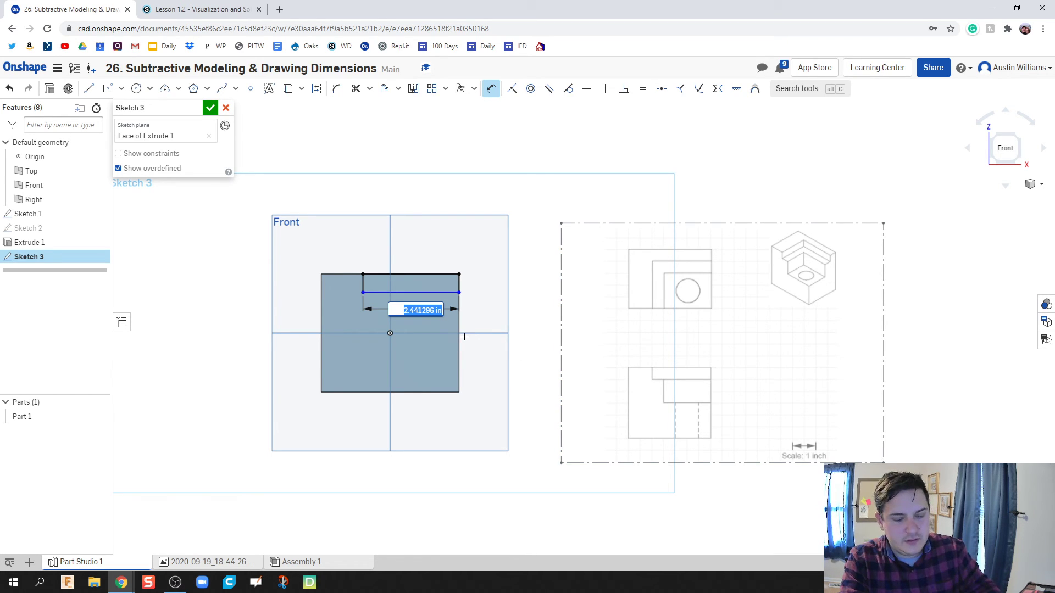
type("2.5")
key("Return")
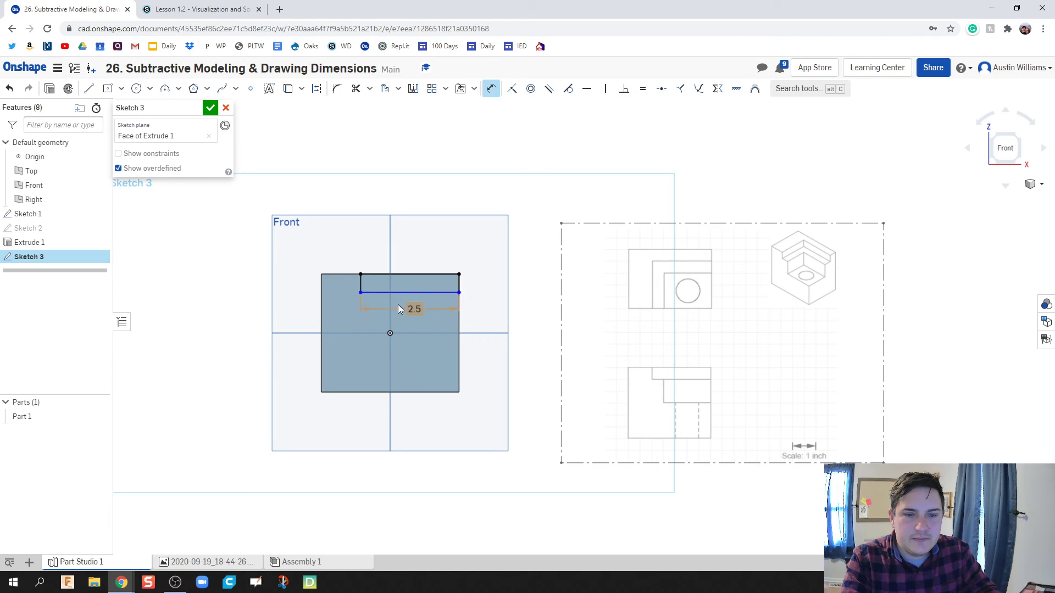
left_click(359, 283)
left_click(340, 288)
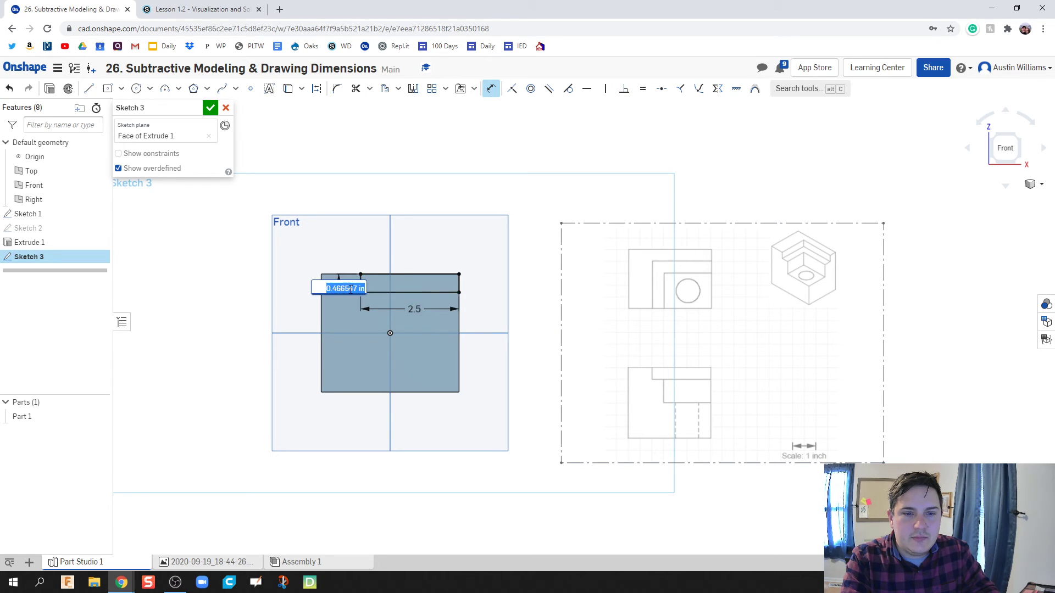
type("0.5")
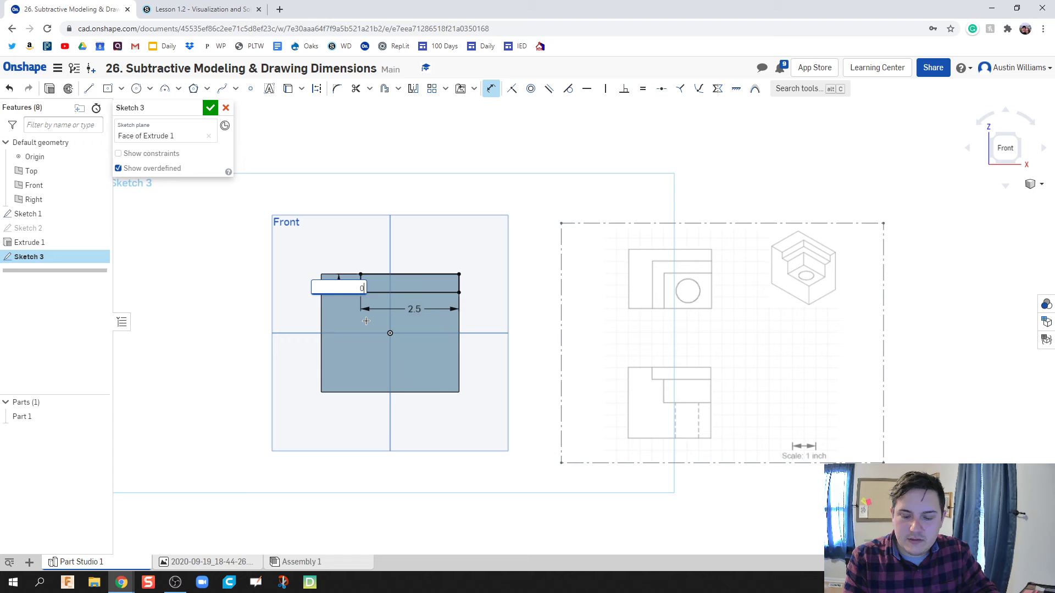
key("Return")
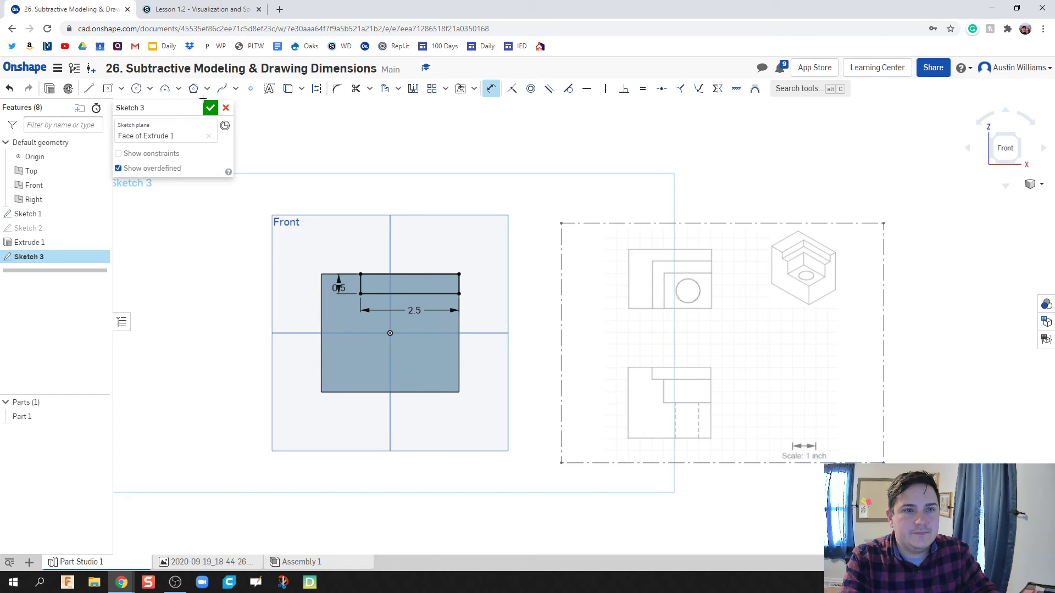
left_click(211, 108)
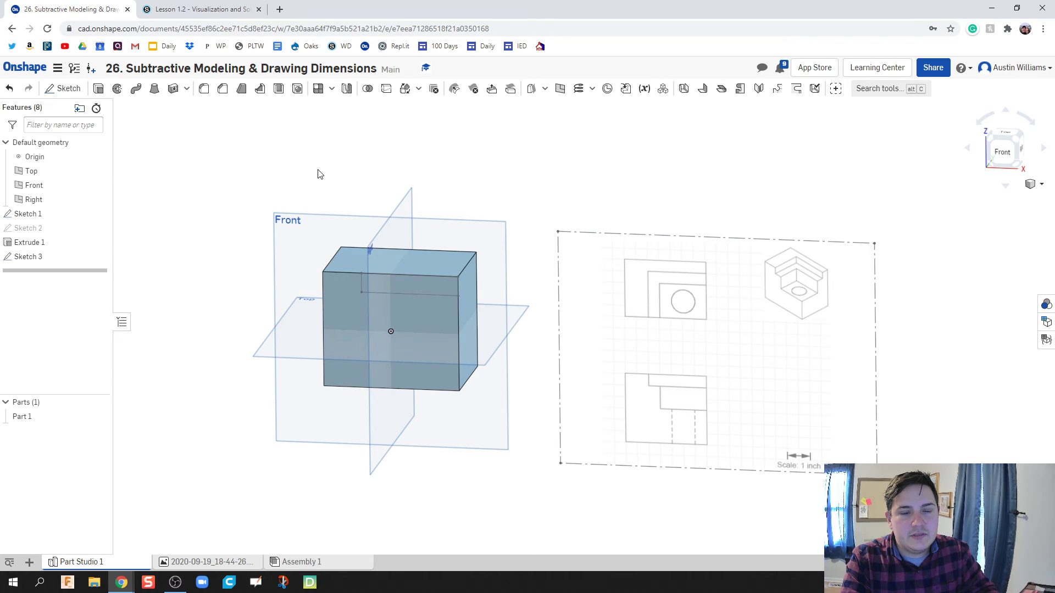
Remove-extrude the Sketch 3 rectangle 2 in back into the block to form the top step
key("shift+e")
left_click(391, 285)
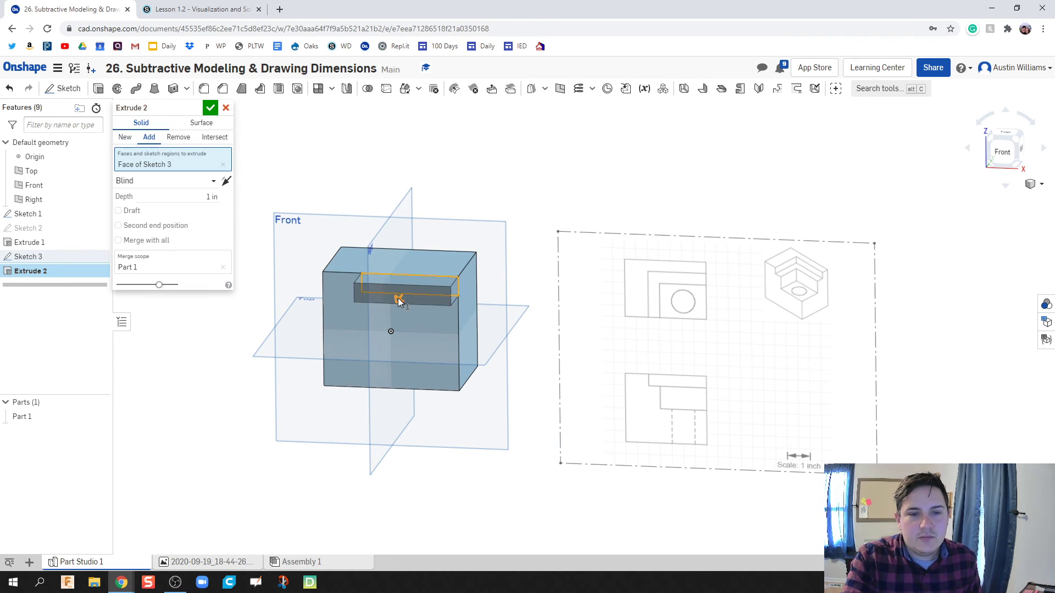
left_click(225, 181)
left_click(178, 138)
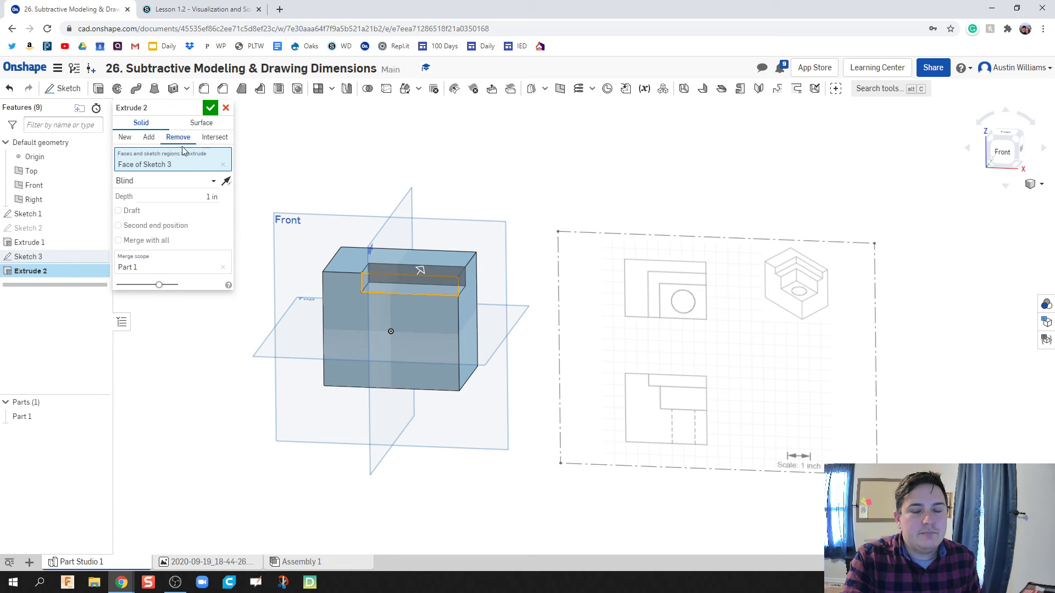
mouse_move(373, 245)
right_mouse_down()
mouse_move(398, 206)
mouse_move(384, 216)
right_mouse_up()
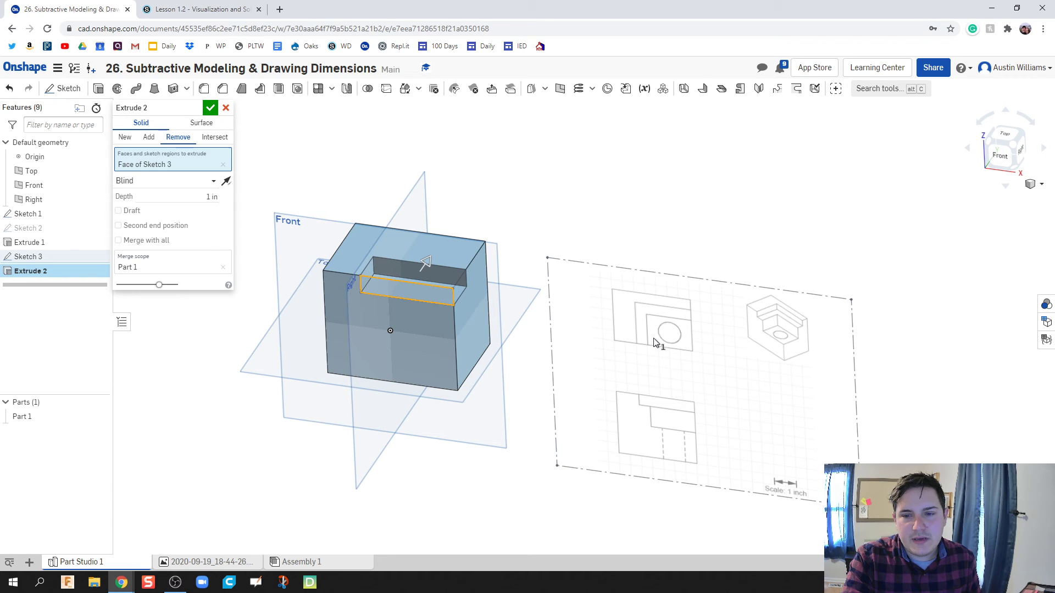
right_click_drag(657, 340, 676, 339)
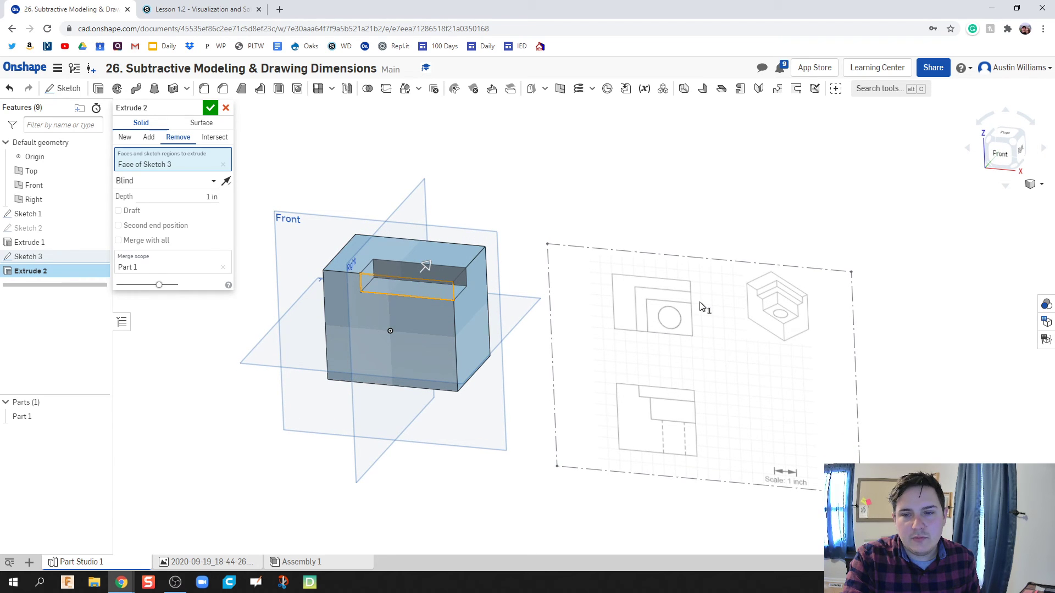
left_click(212, 197)
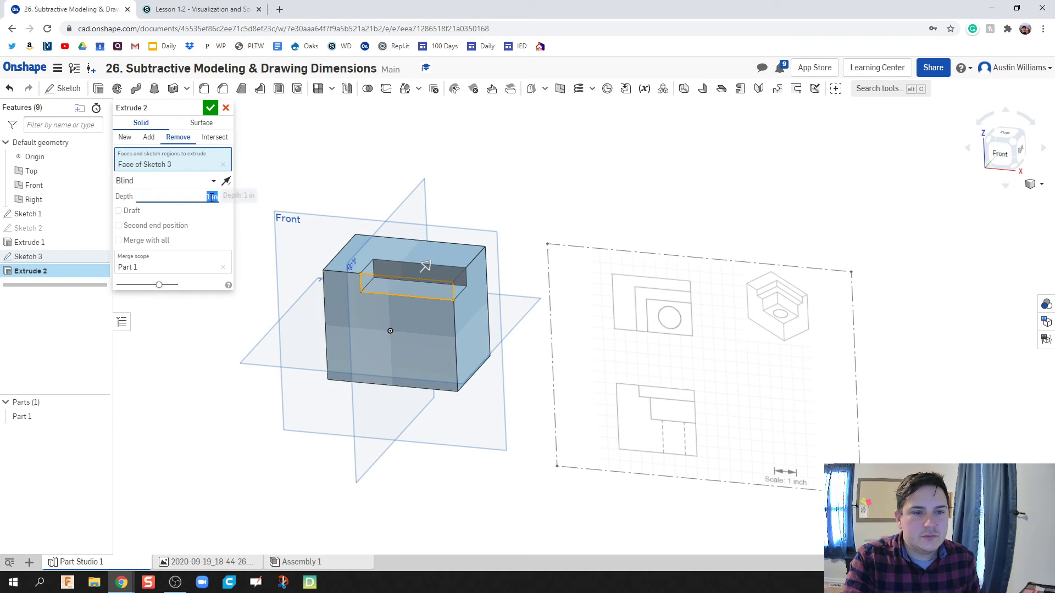
type("2")
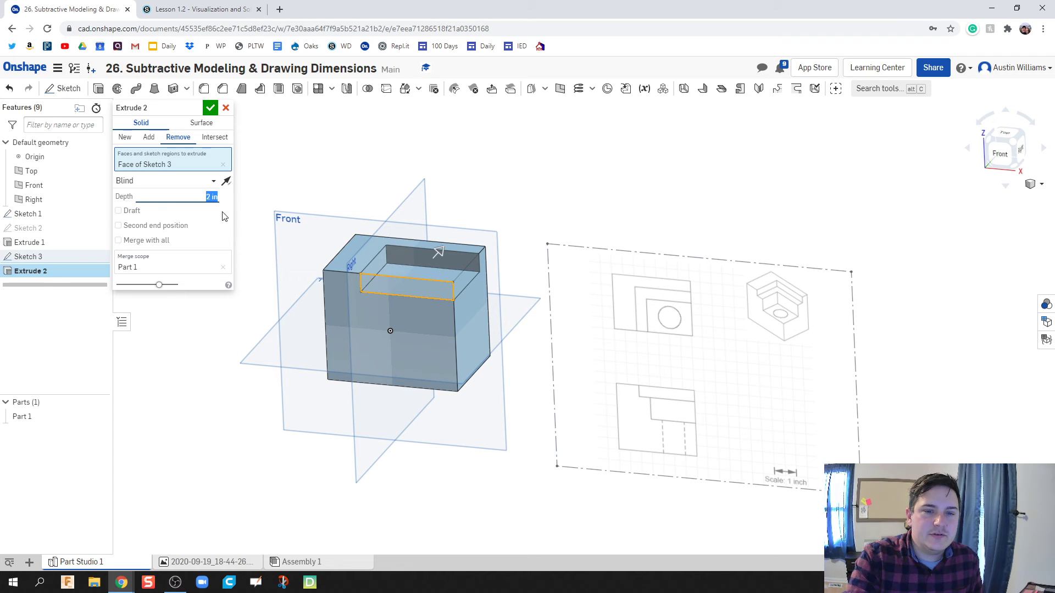
left_click(210, 107)
right_click_drag(257, 270, 261, 342)
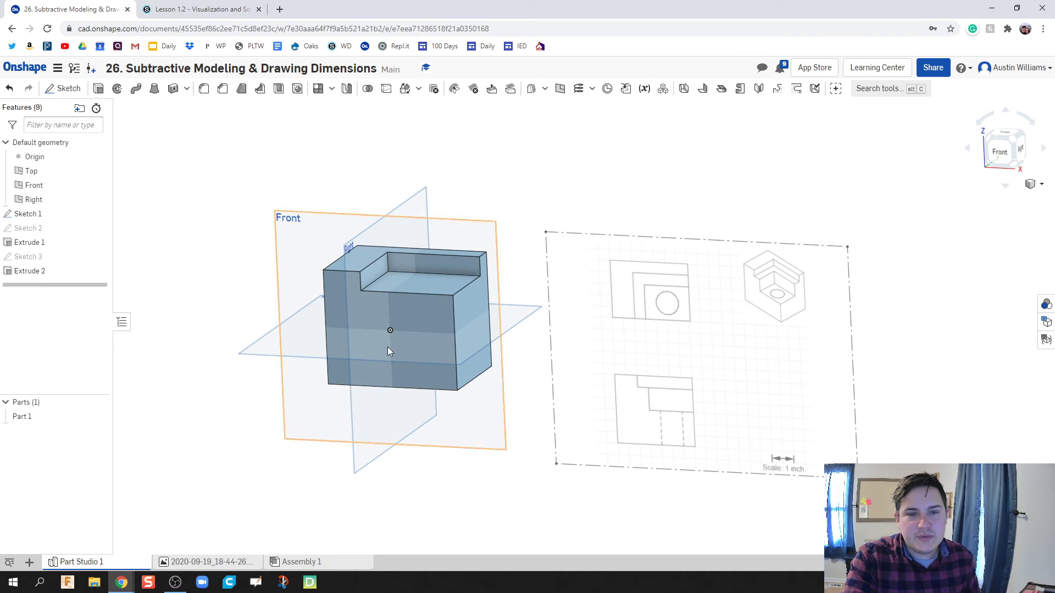
Sketch a closed line rectangle below the step, out to the block's right side
left_click(63, 89)
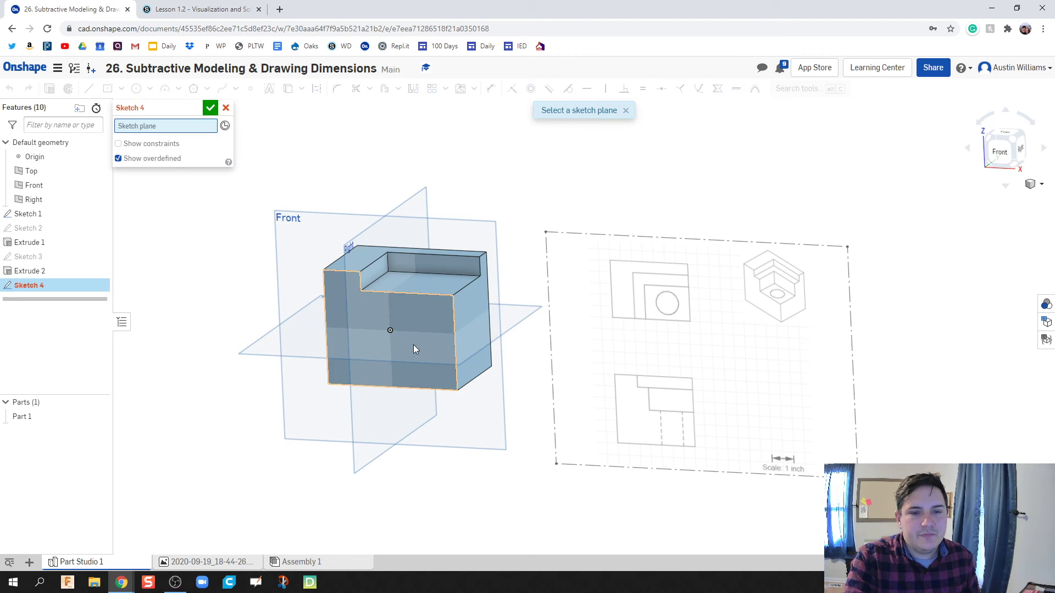
left_click(413, 345)
right_click(413, 344)
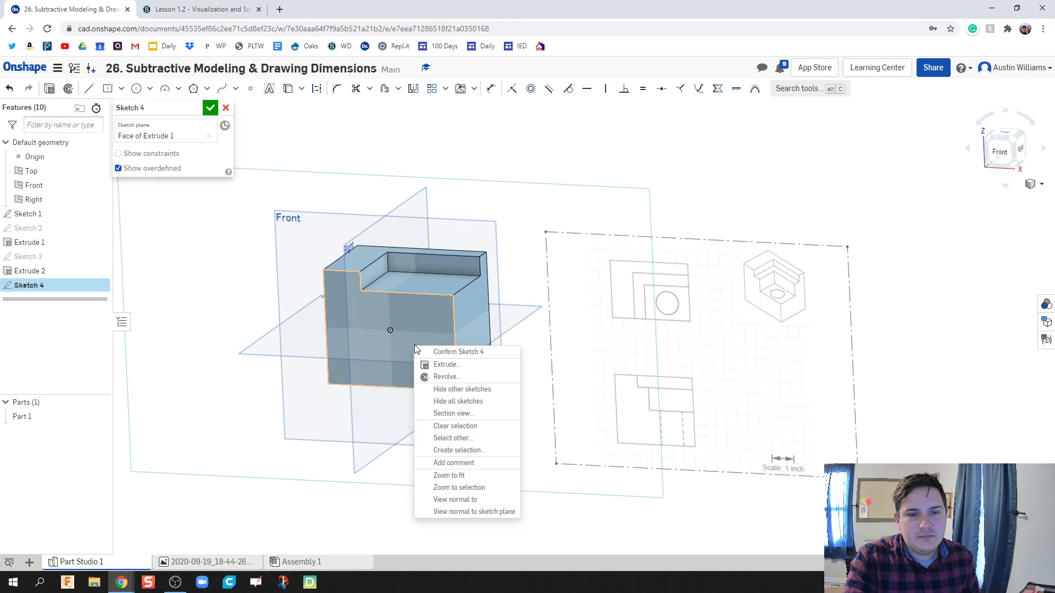
left_click(455, 500)
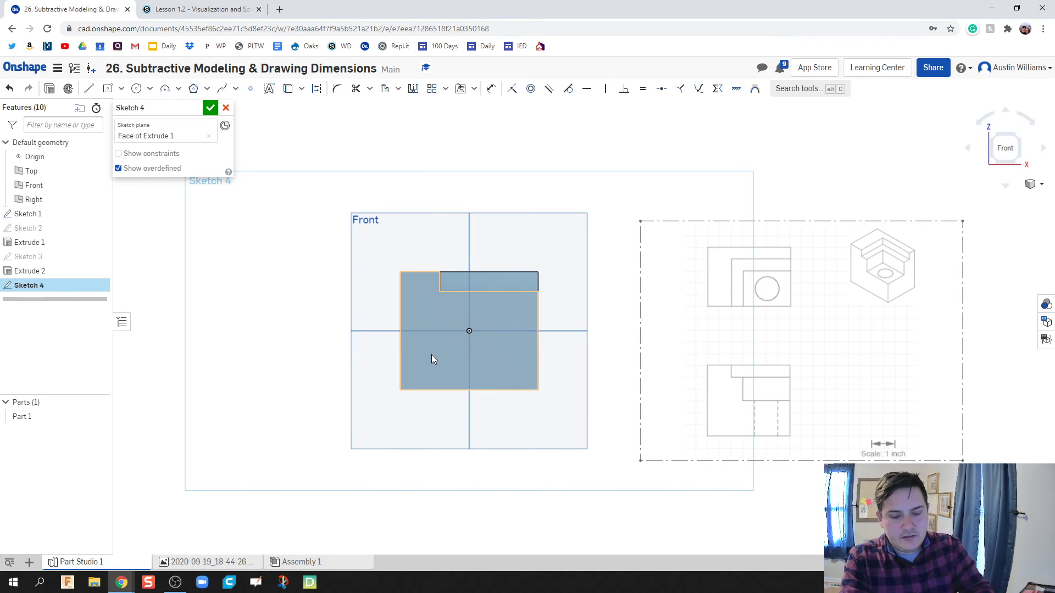
key("l")
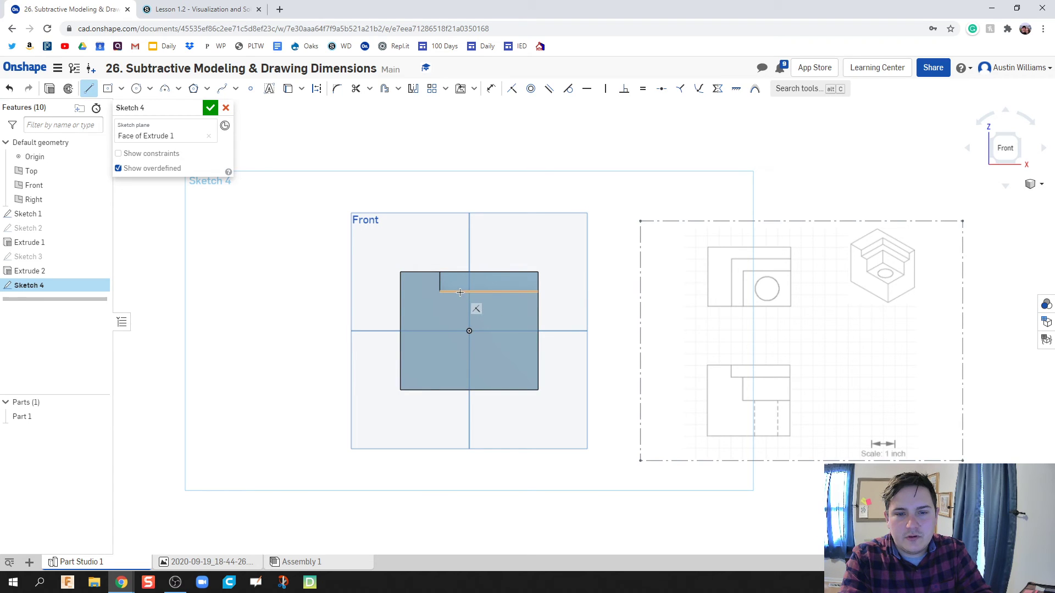
left_click(460, 291)
left_click(459, 323)
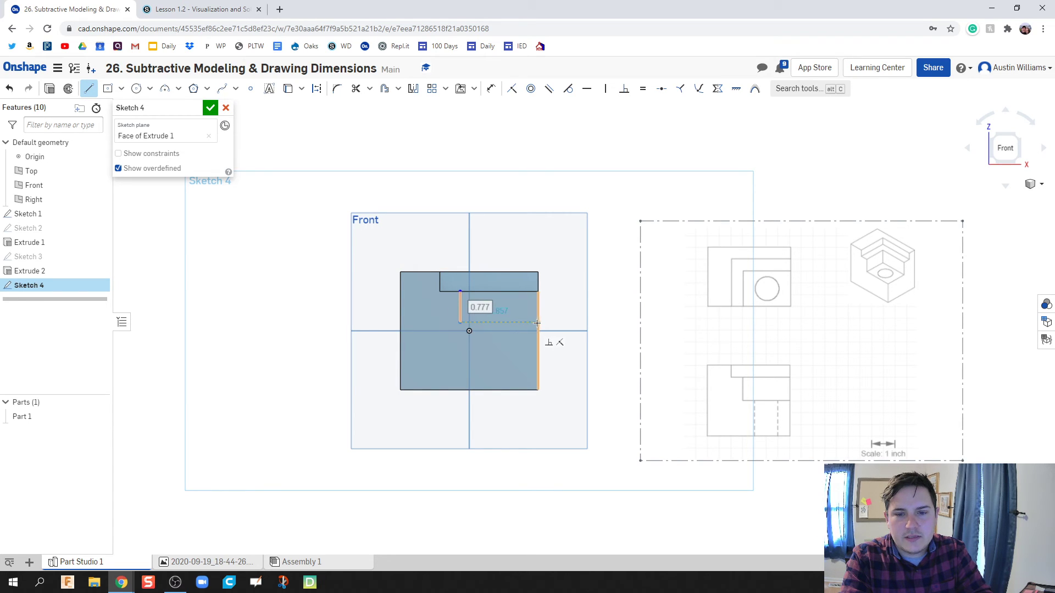
left_click(538, 323)
left_click(539, 291)
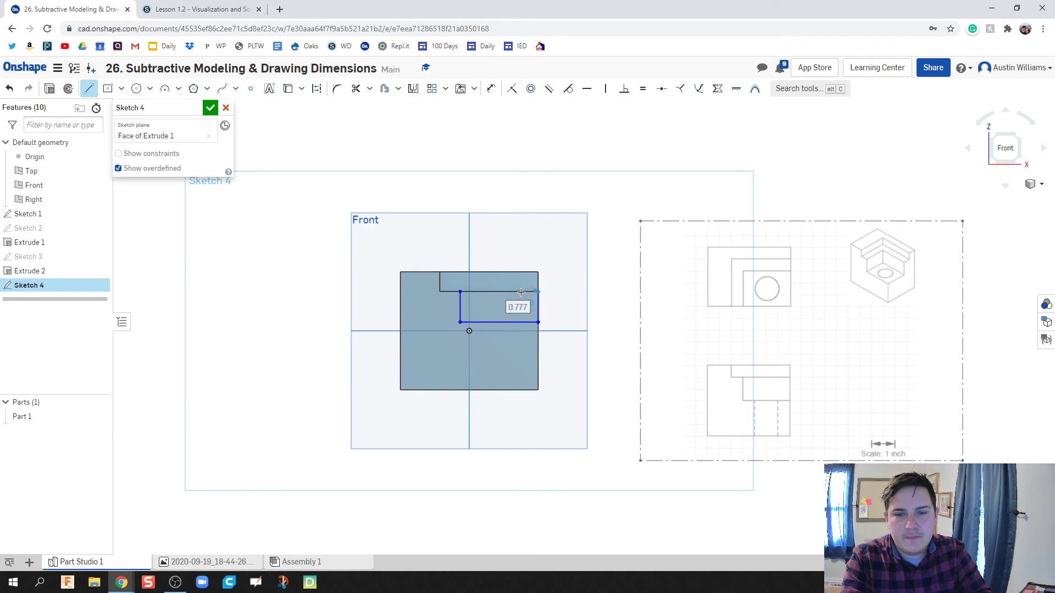
left_click(461, 292)
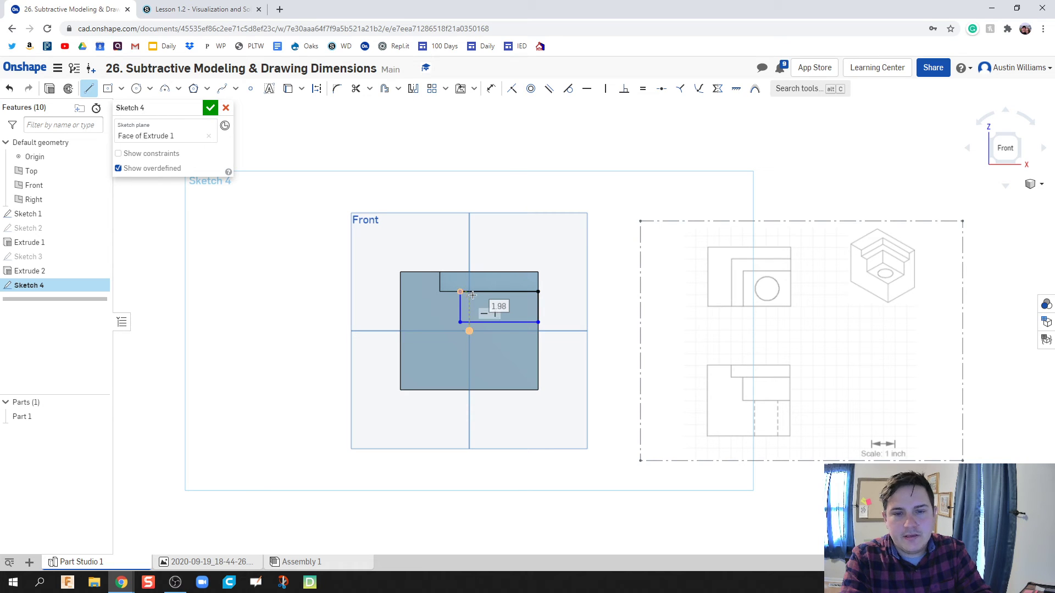
Dimension the rectangle 2 in wide and 1 in tall, then finish Sketch 4
key("d")
left_click(497, 322)
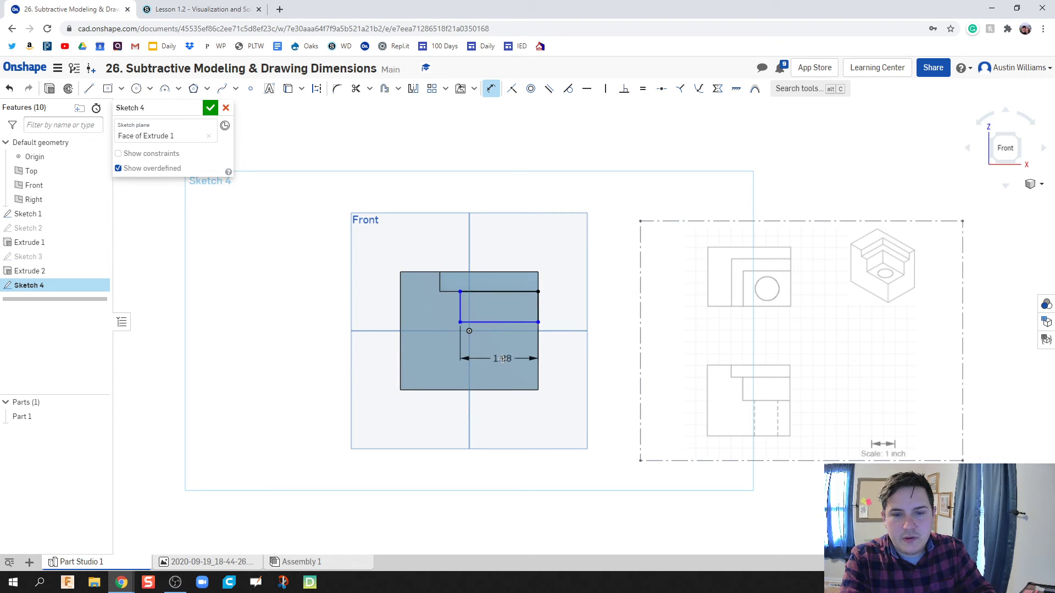
left_click(503, 358)
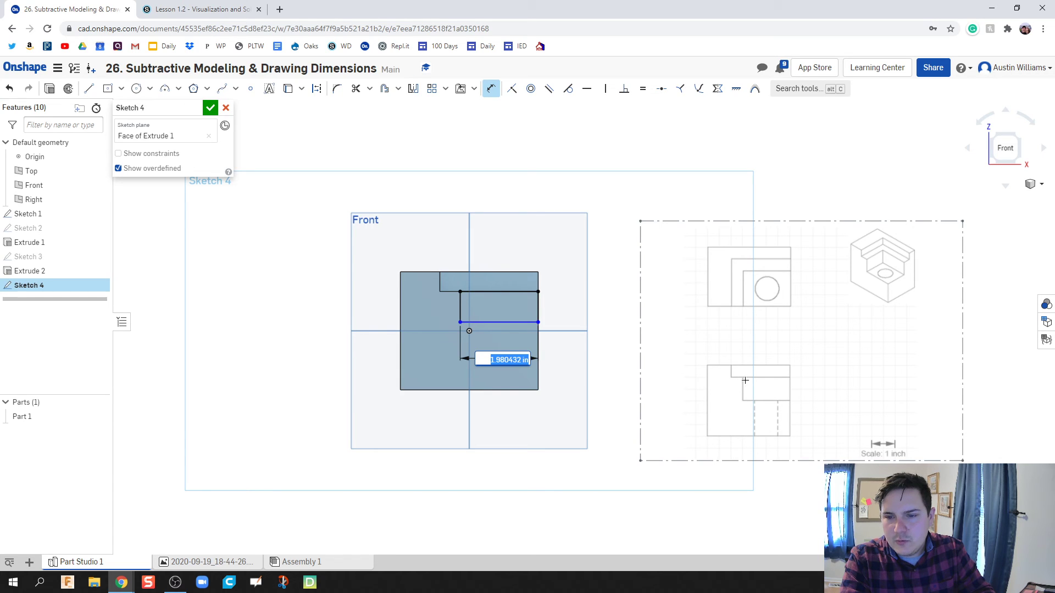
type("2")
key("Return")
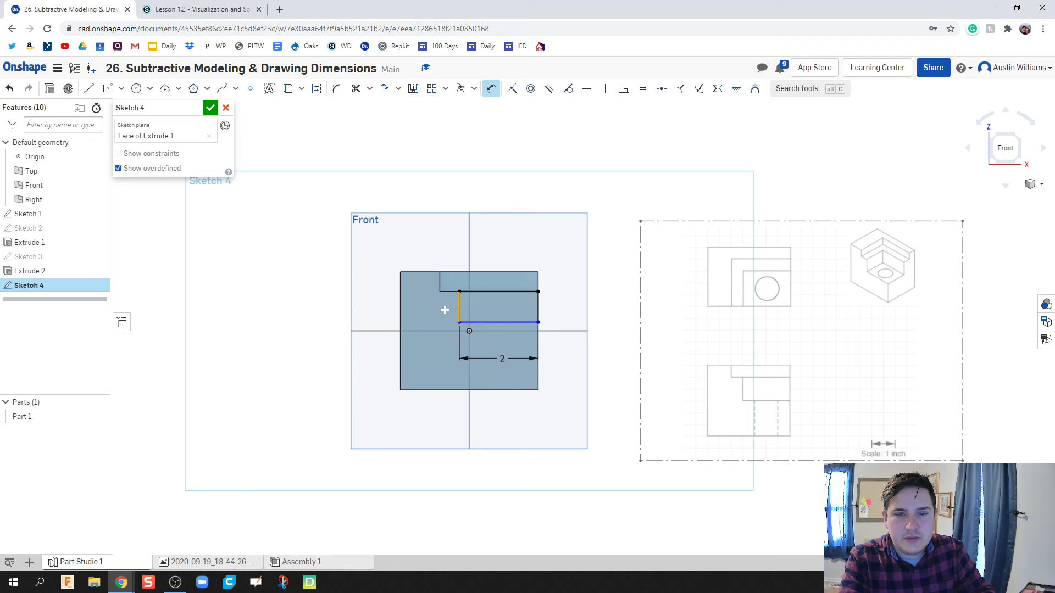
left_click(460, 308)
left_click(445, 310)
key("Return")
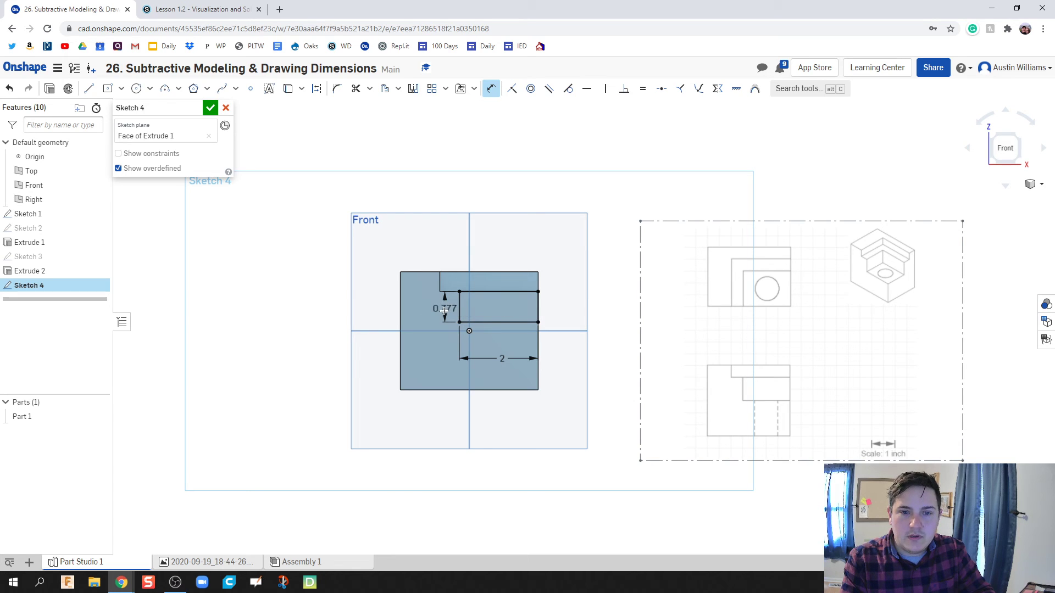
type("1")
key("Return")
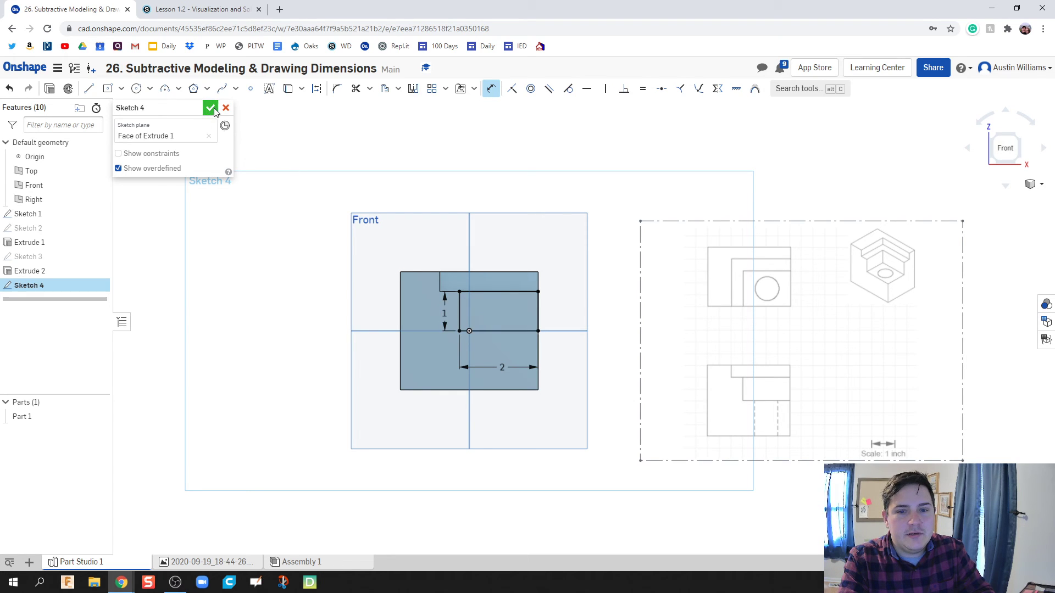
left_click(214, 111)
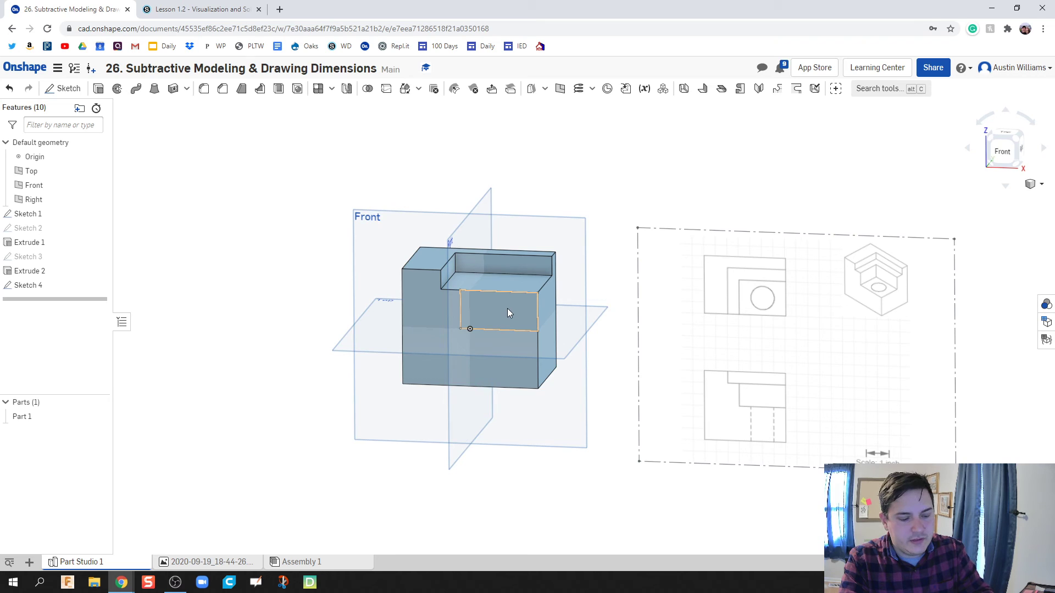
Remove-extrude the Sketch 4 rectangle into the block, making the notch an L-shaped step
key("shift+e")
left_click(504, 308)
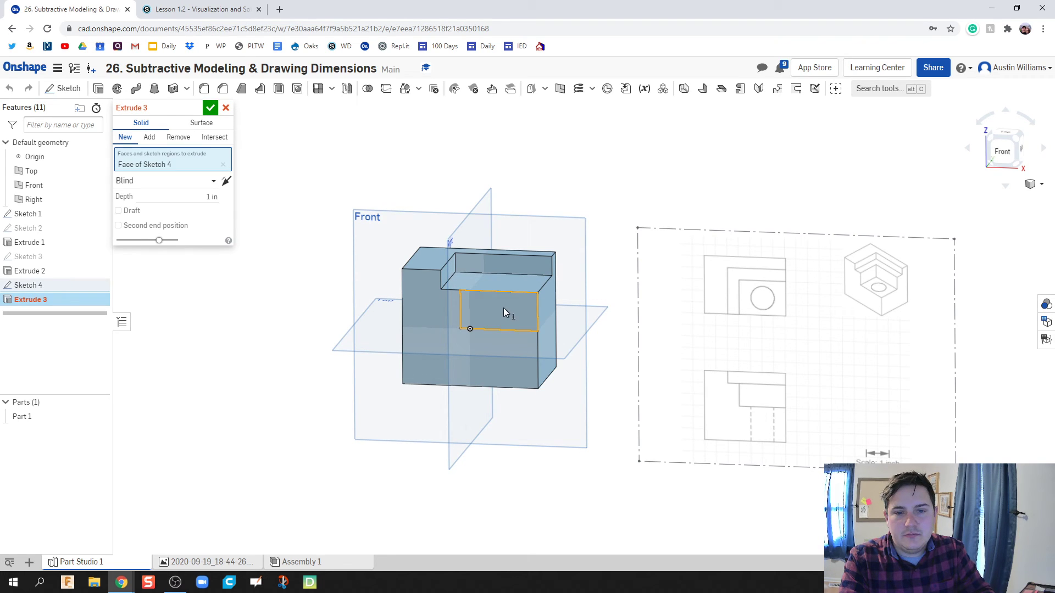
left_click(176, 138)
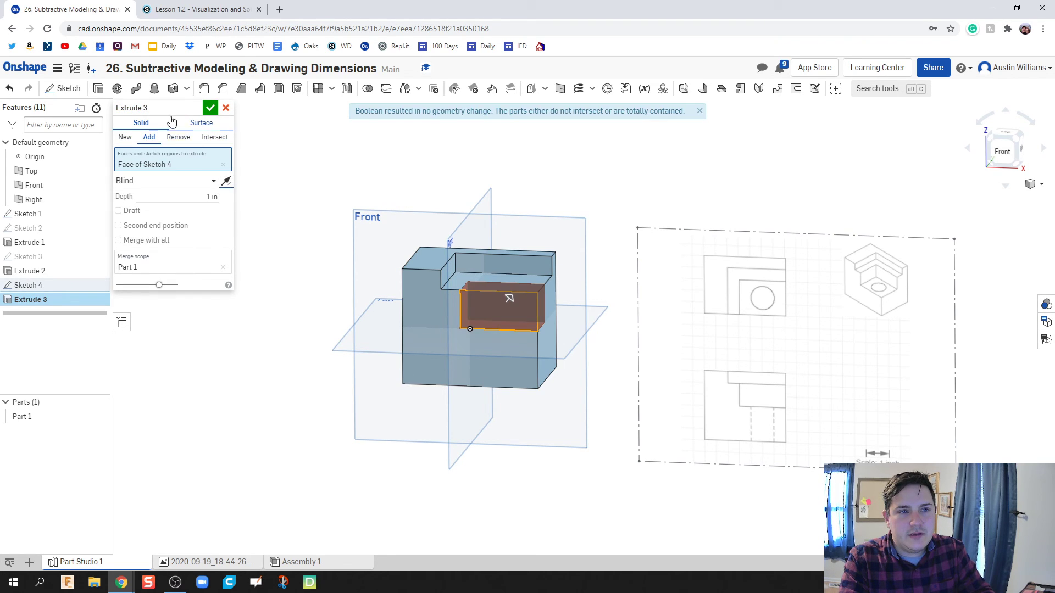
left_click(176, 137)
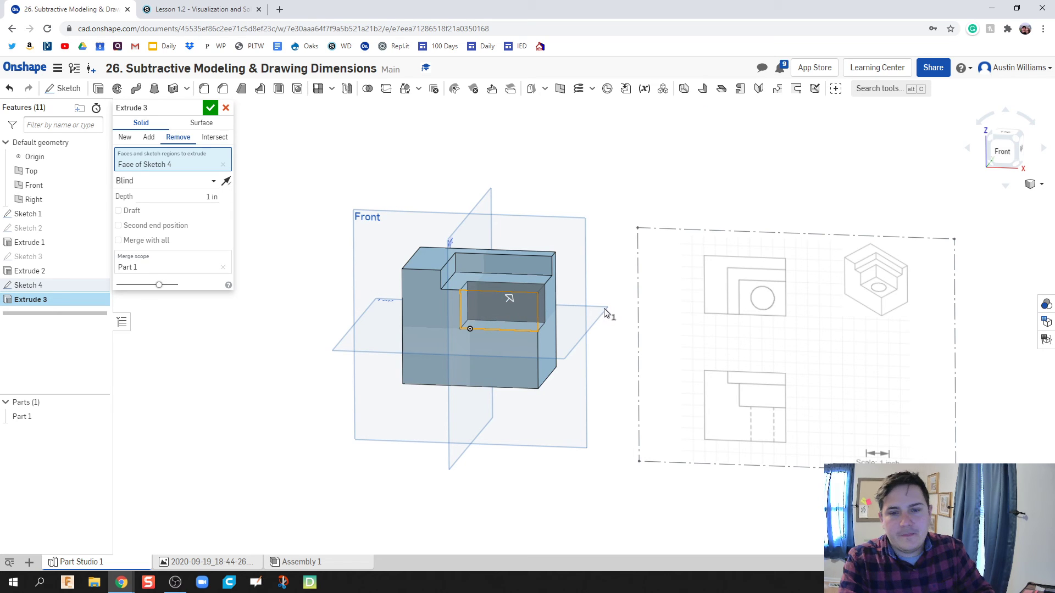
mouse_move(617, 313)
right_mouse_down()
mouse_move(611, 320)
mouse_move(691, 324)
right_mouse_up()
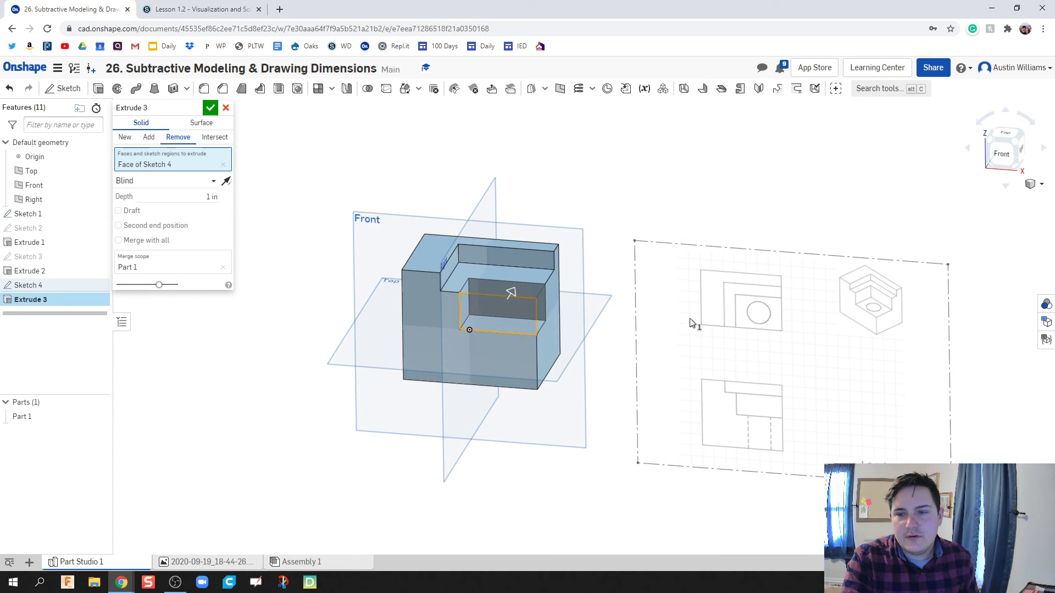
left_click(208, 196)
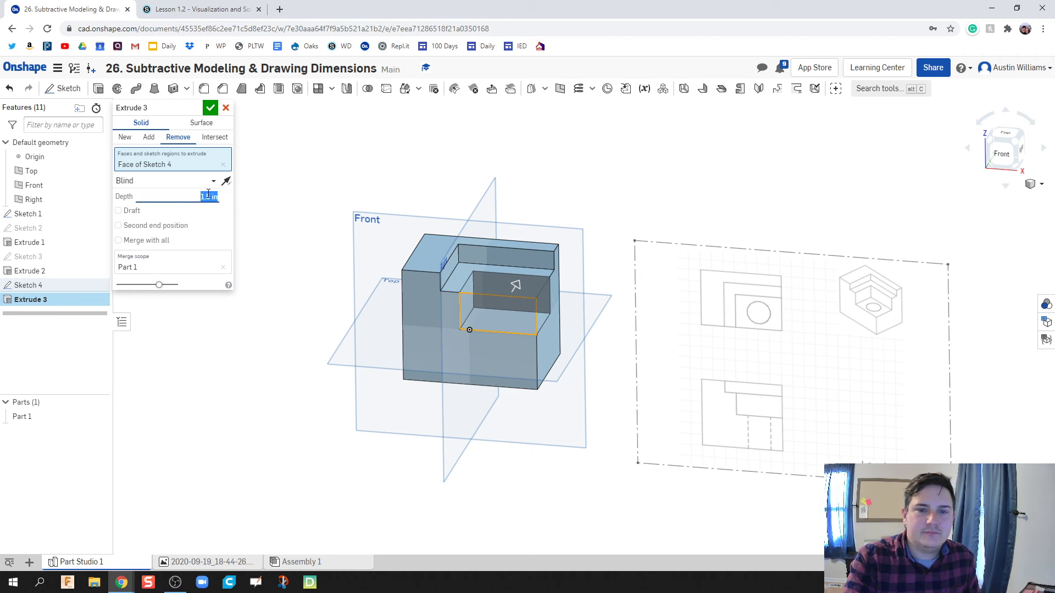
left_click(210, 108)
mouse_move(308, 214)
right_mouse_down()
mouse_move(304, 207)
mouse_move(306, 217)
right_mouse_up()
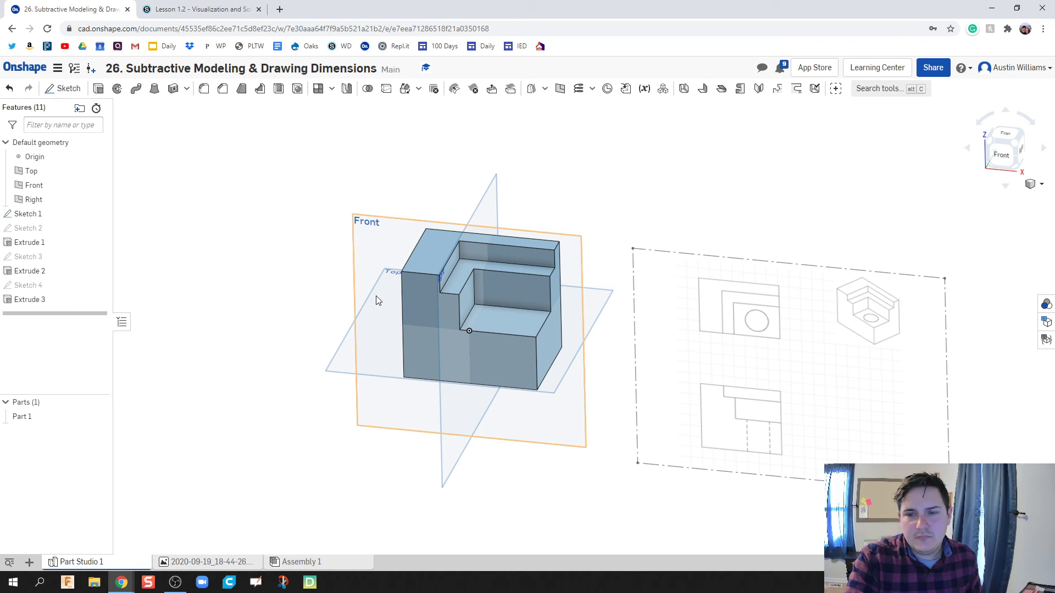
mouse_move(605, 370)
right_mouse_down()
mouse_move(615, 363)
mouse_move(607, 351)
right_mouse_up()
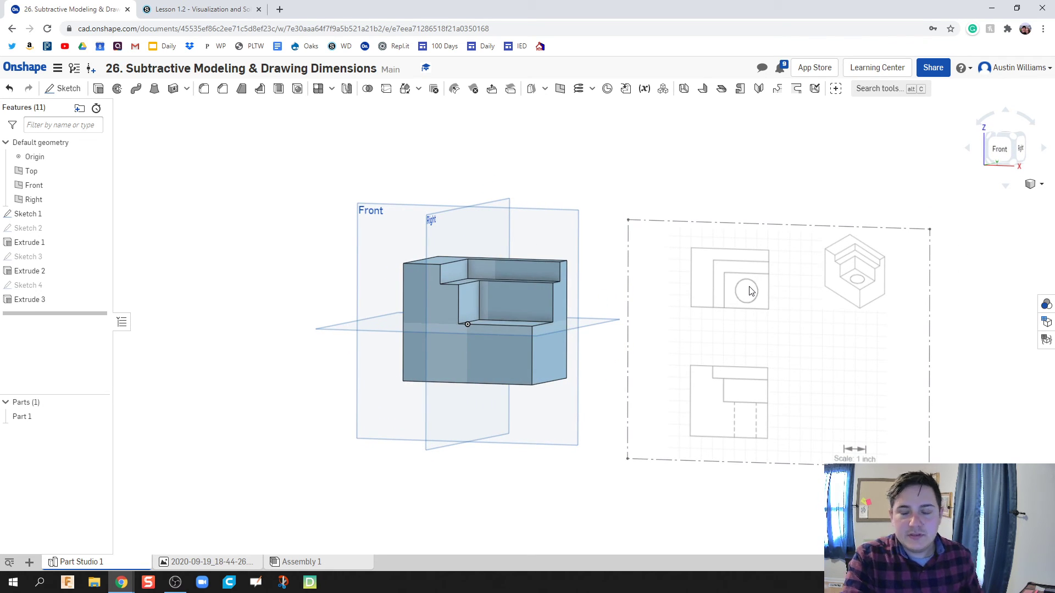
right_click_drag(666, 270, 666, 288)
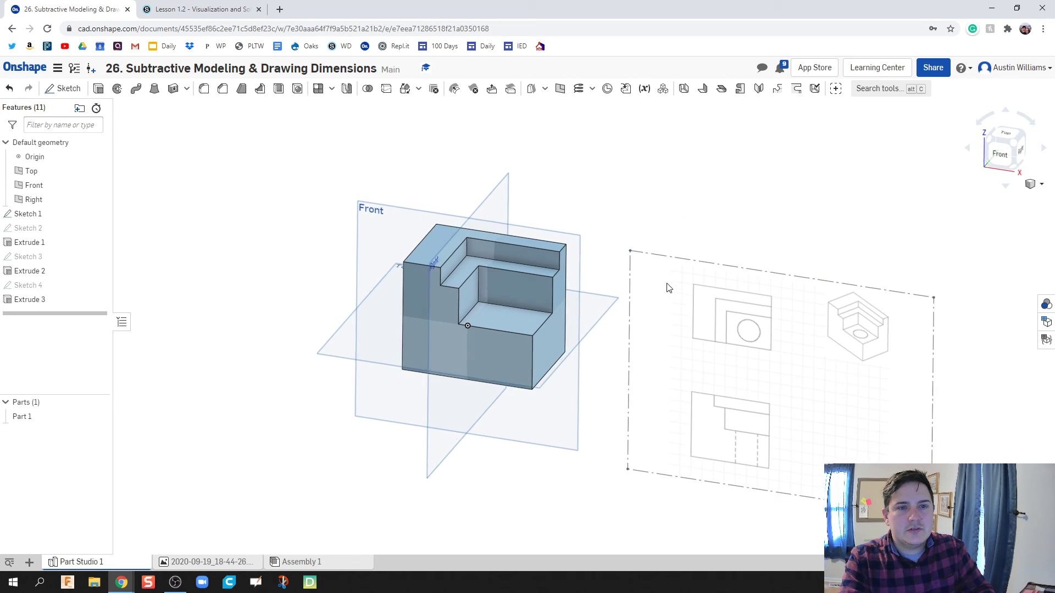
Start Sketch 5 on the pocket floor face and view it face-on
left_click(66, 92)
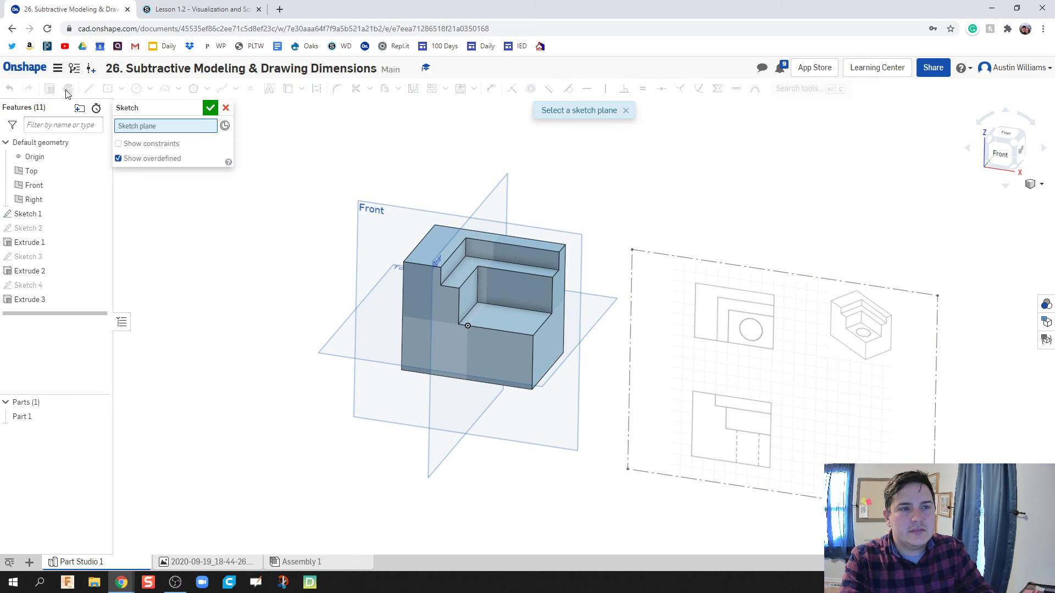
left_click(513, 321)
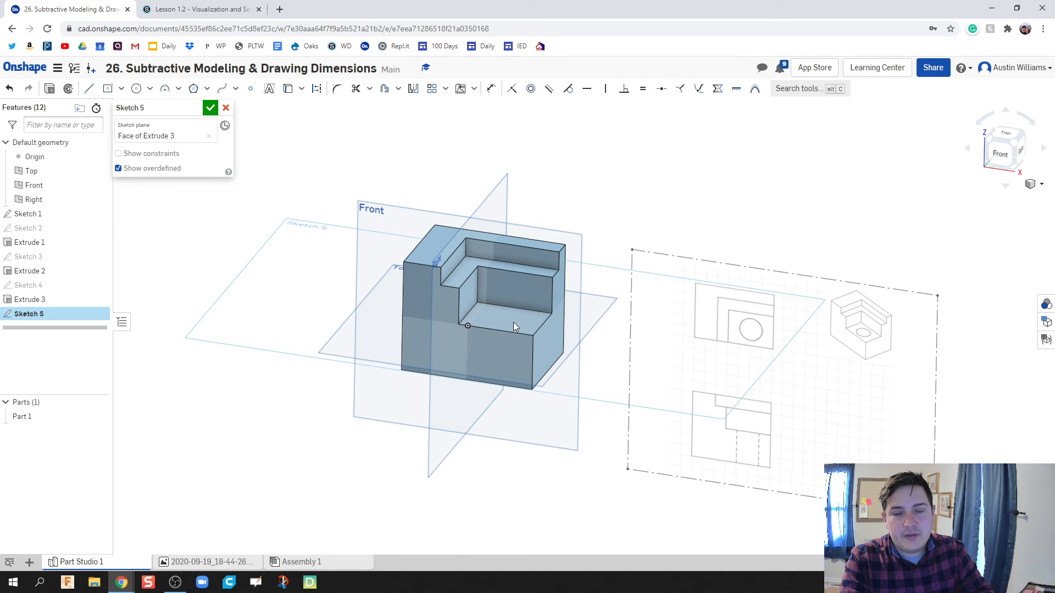
right_click(513, 323)
left_click(572, 489)
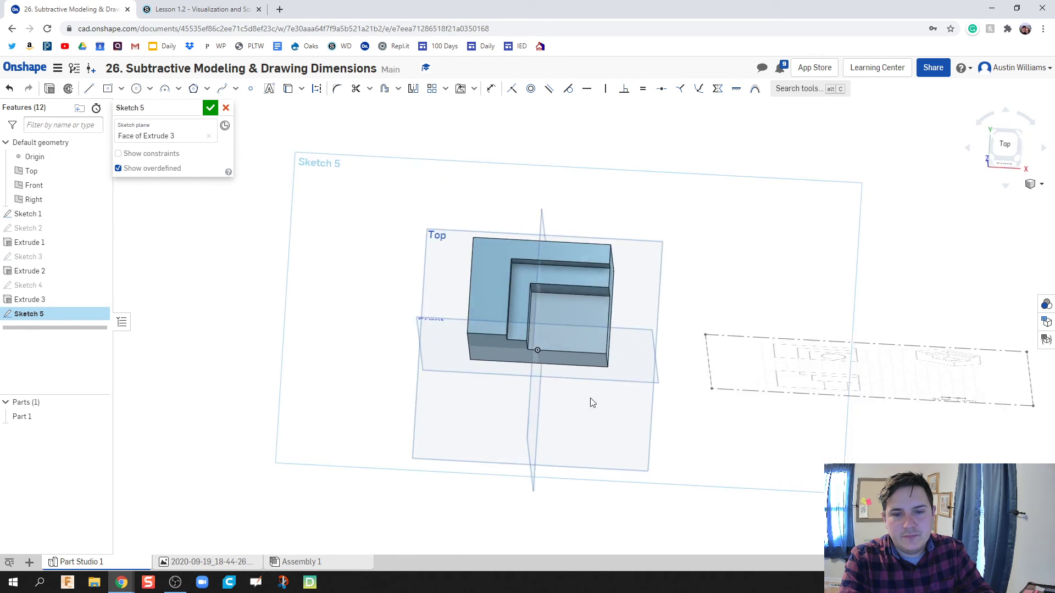
Draw a circle on the pocket floor and orbit to check it
key("c")
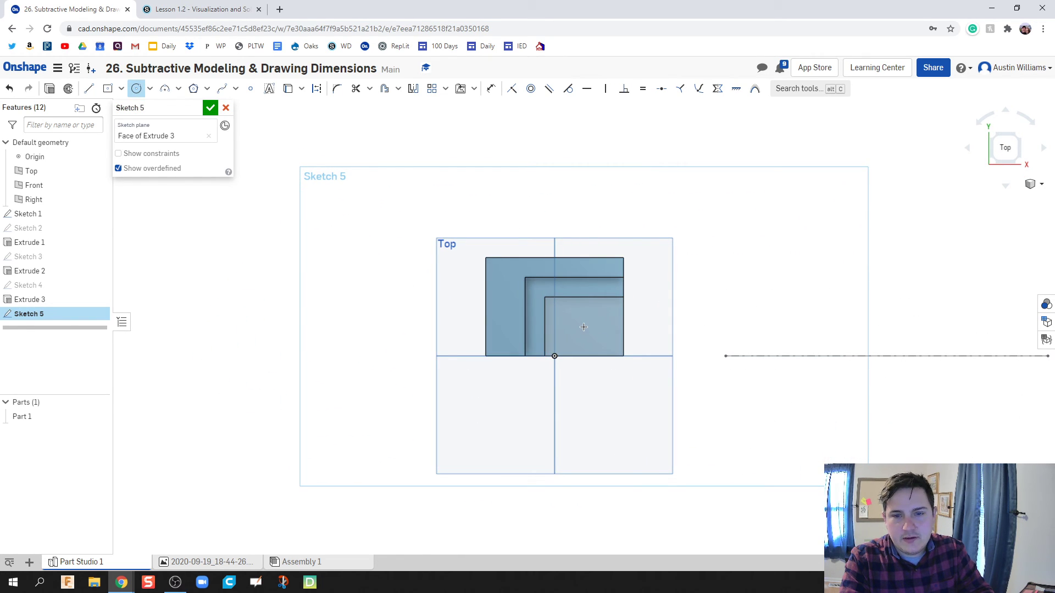
left_click(584, 345)
key("Escape")
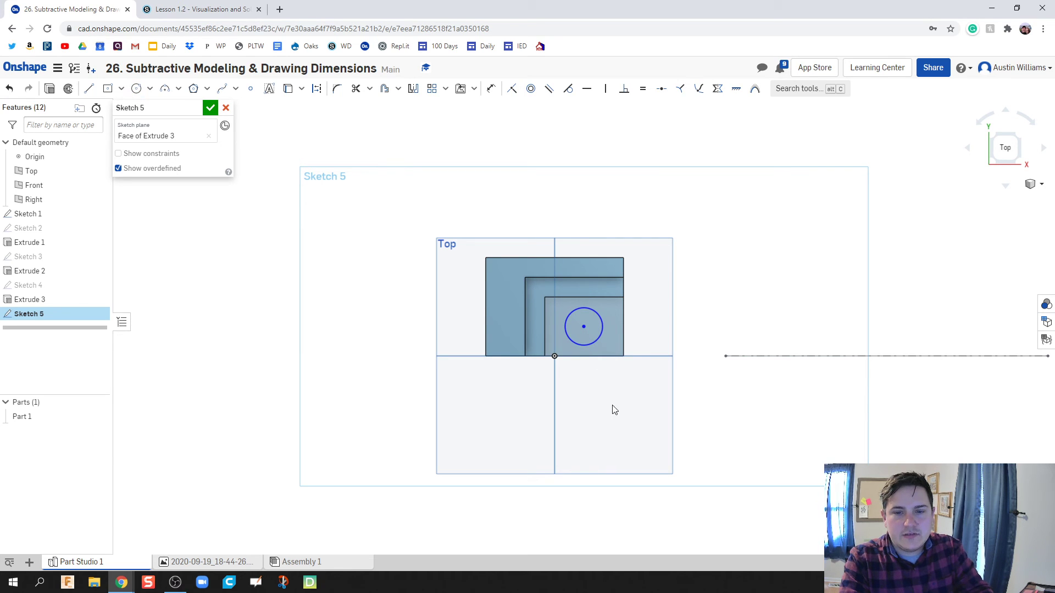
mouse_move(613, 406)
right_mouse_down()
mouse_move(597, 372)
mouse_move(582, 376)
mouse_move(566, 413)
mouse_move(603, 454)
right_mouse_up()
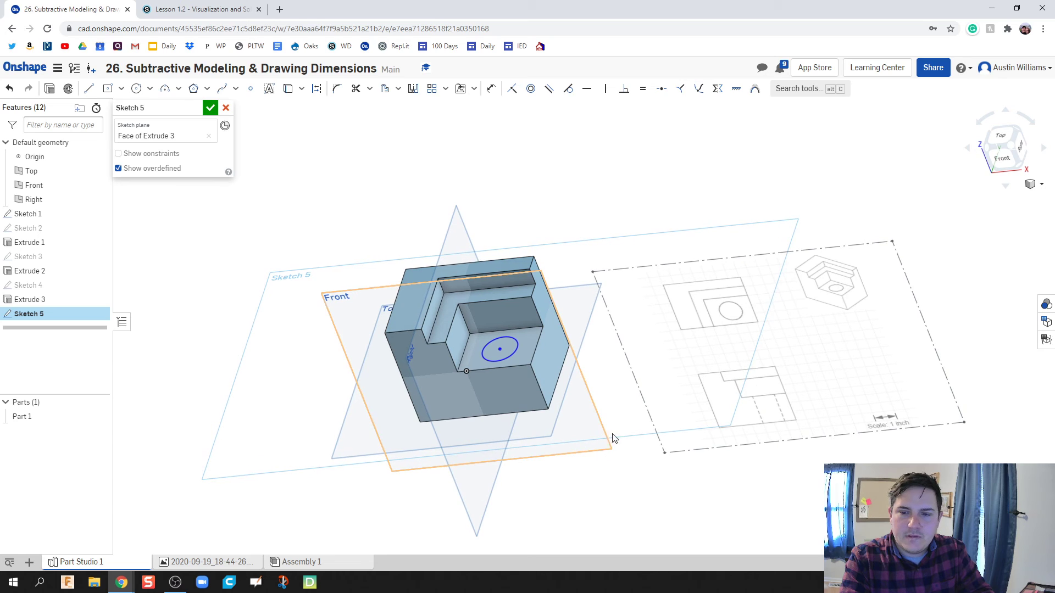
key("u")
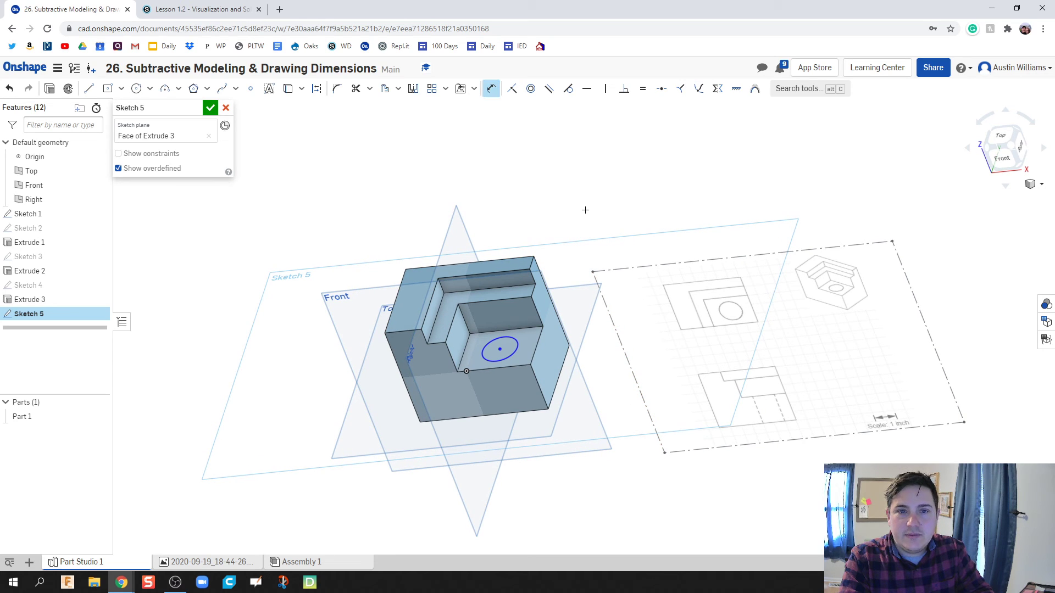
left_click(520, 358)
mouse_move(520, 357)
right_mouse_down()
mouse_move(681, 404)
mouse_move(696, 392)
right_mouse_up()
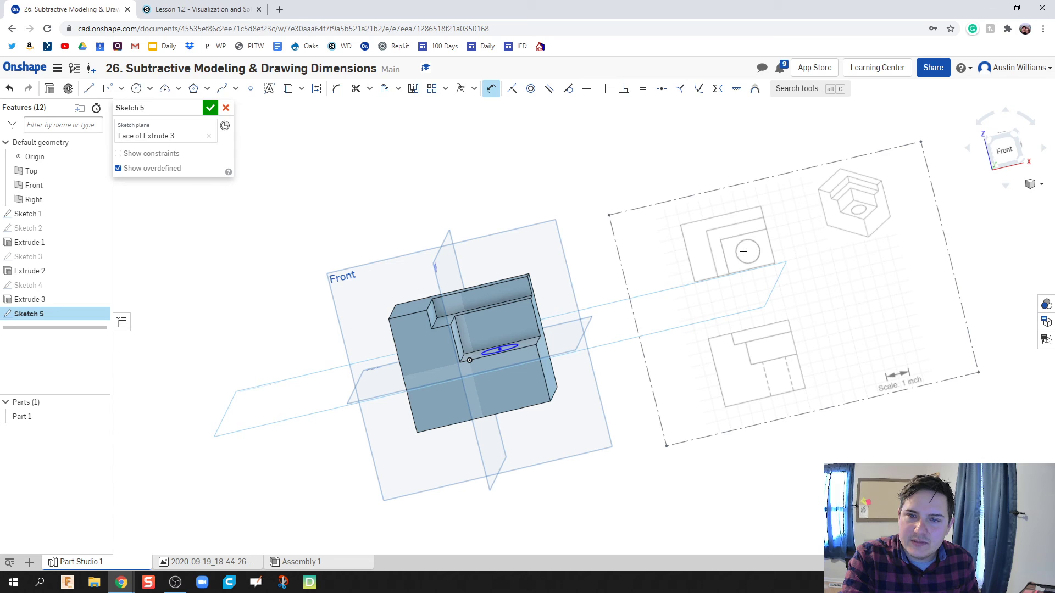
key("Down")
key("Down")
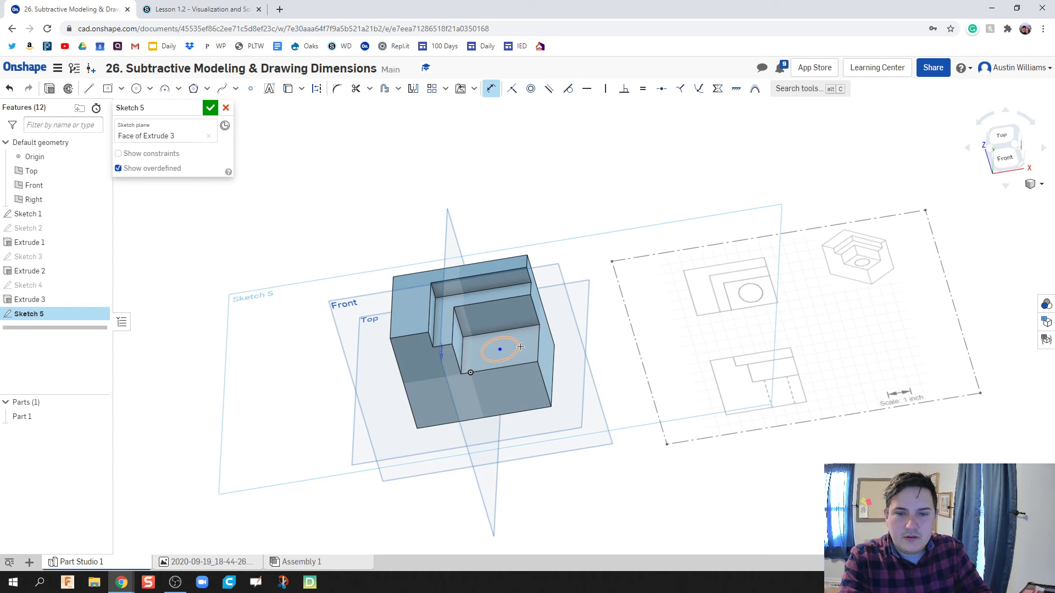
Set the circle's diameter to 1 in
left_click(520, 347)
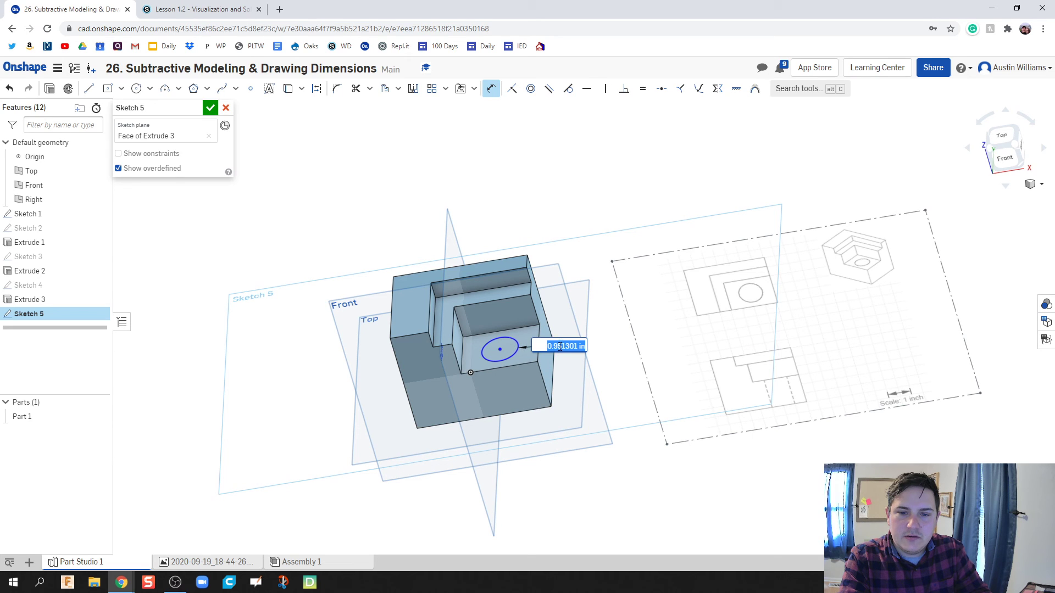
left_click(587, 362)
type("1")
key("Return")
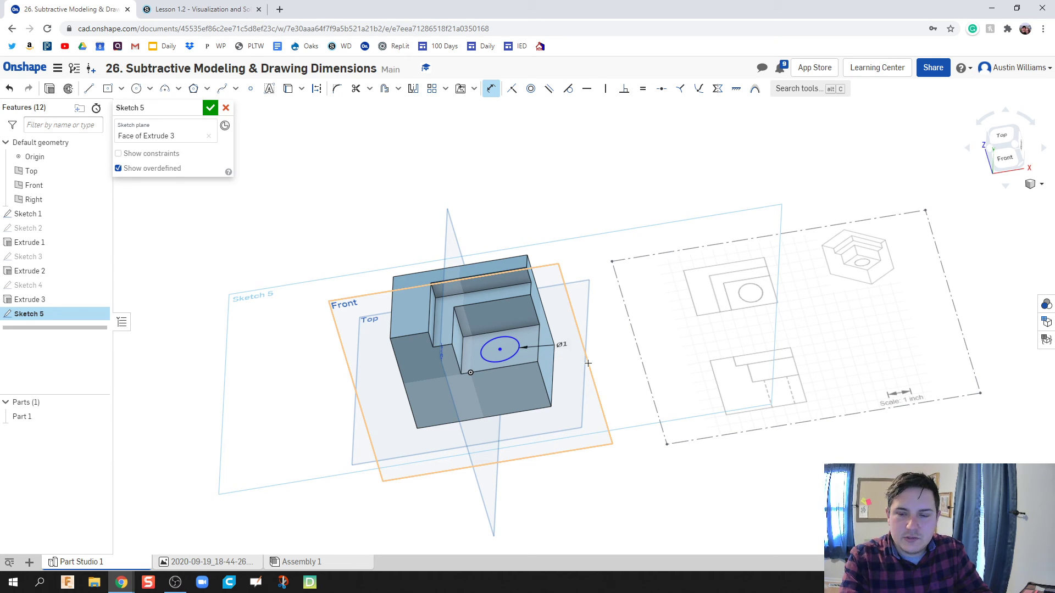
mouse_move(588, 363)
right_mouse_down()
mouse_move(644, 373)
mouse_move(643, 355)
mouse_move(896, 272)
right_mouse_up()
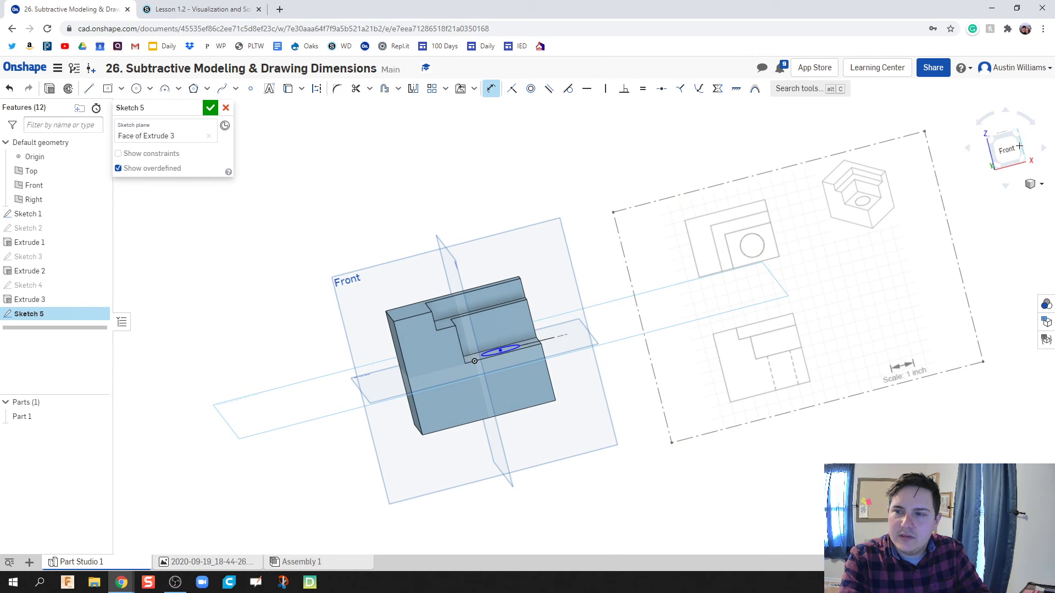
left_click(1019, 146)
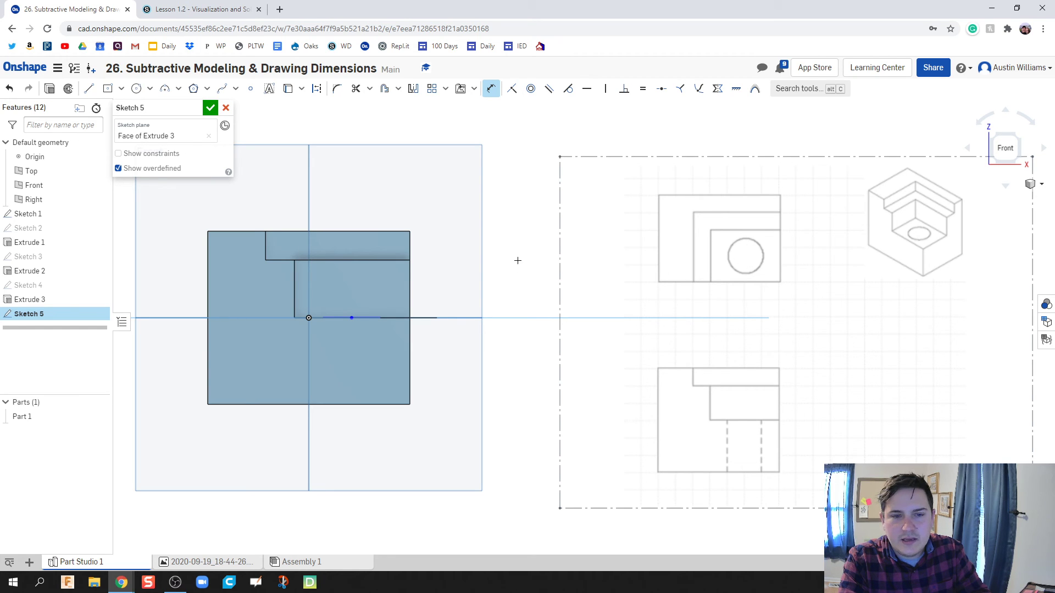
right_click_drag(518, 260, 518, 290)
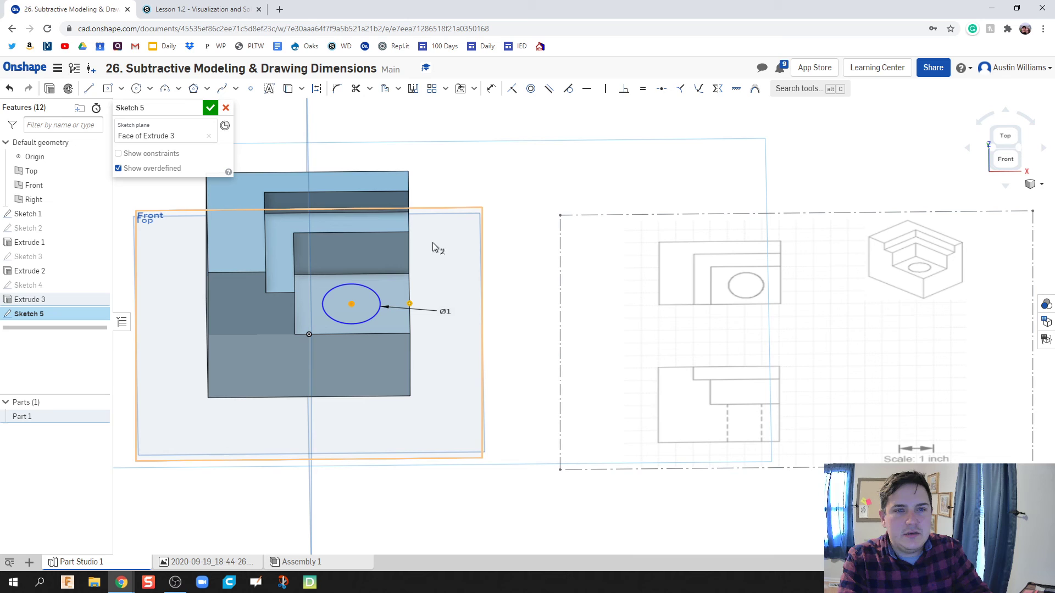
Locate the circle centre 0.75 in from the pocket's bottom edge
left_click(491, 89)
key("d")
left_click(351, 304)
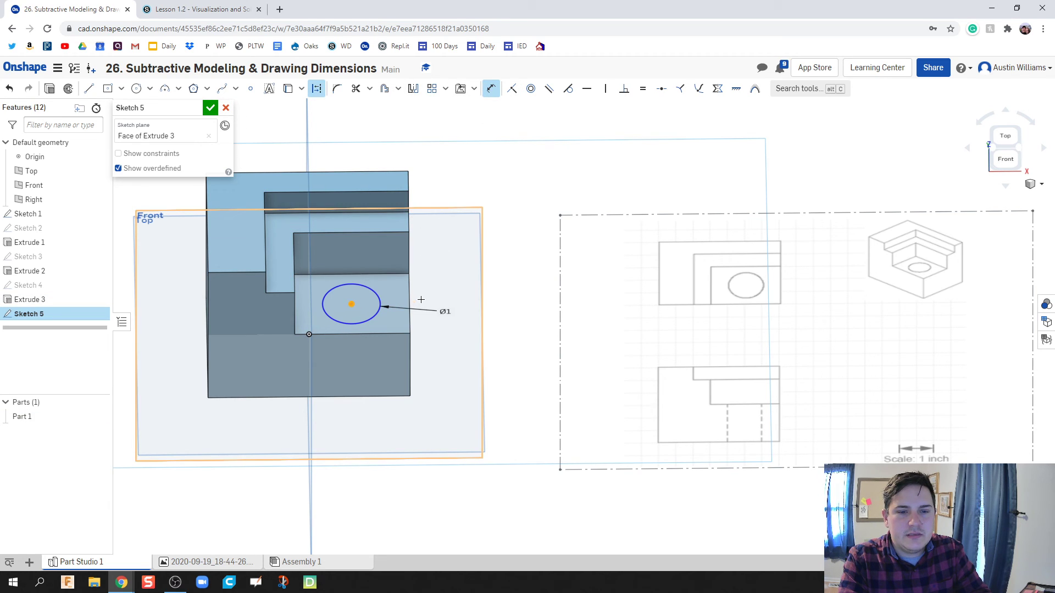
left_click(358, 335)
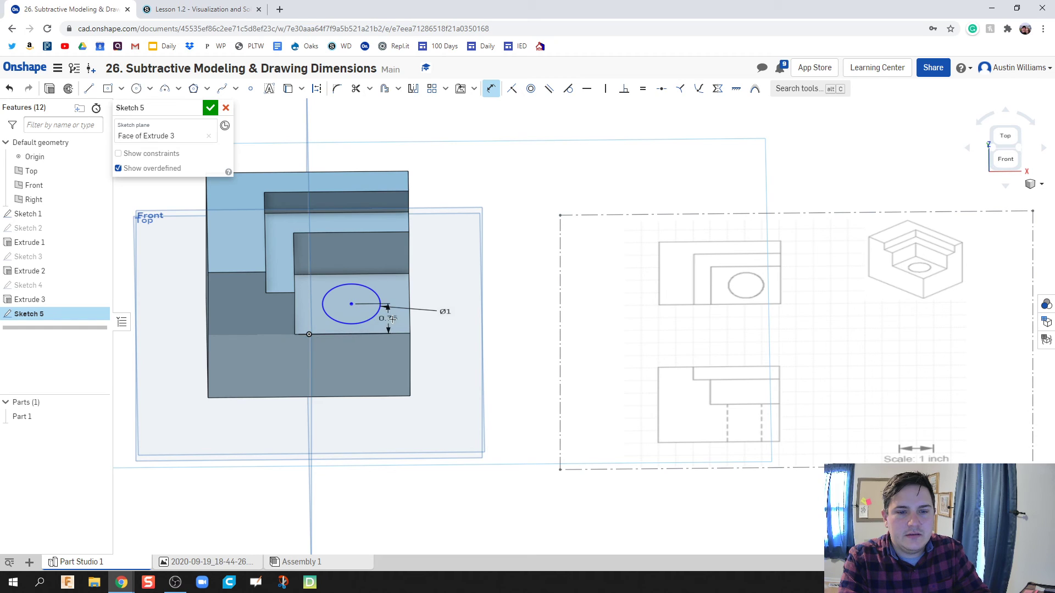
left_click(423, 324)
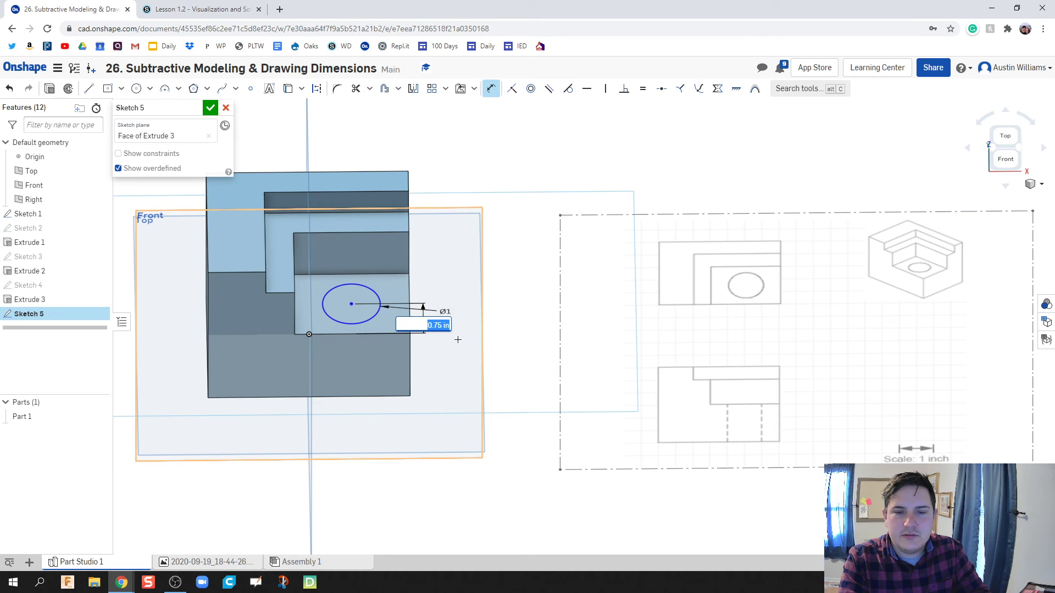
key("Return")
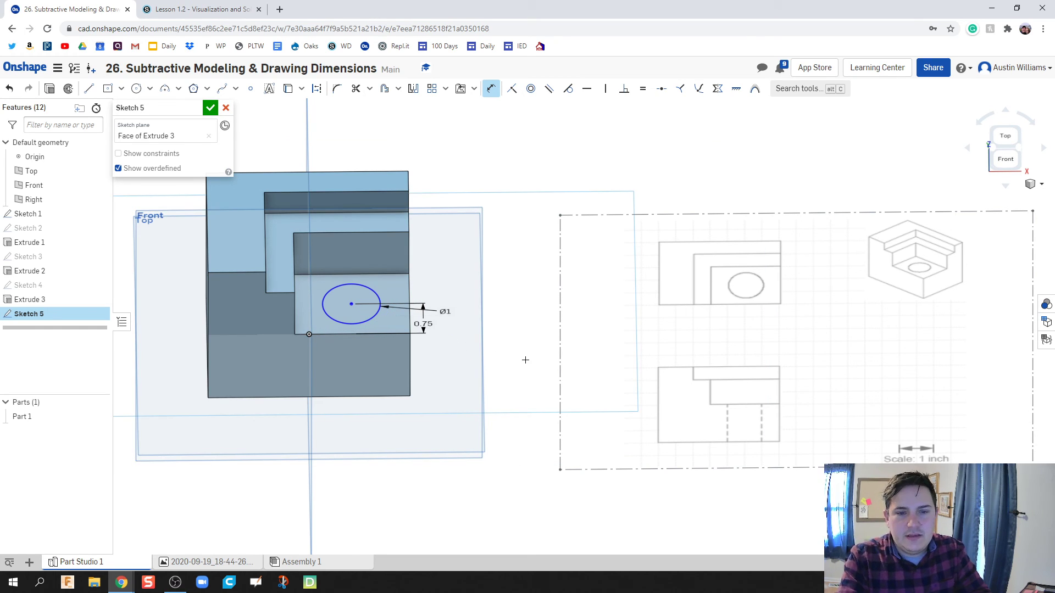
right_click_drag(647, 362, 753, 303)
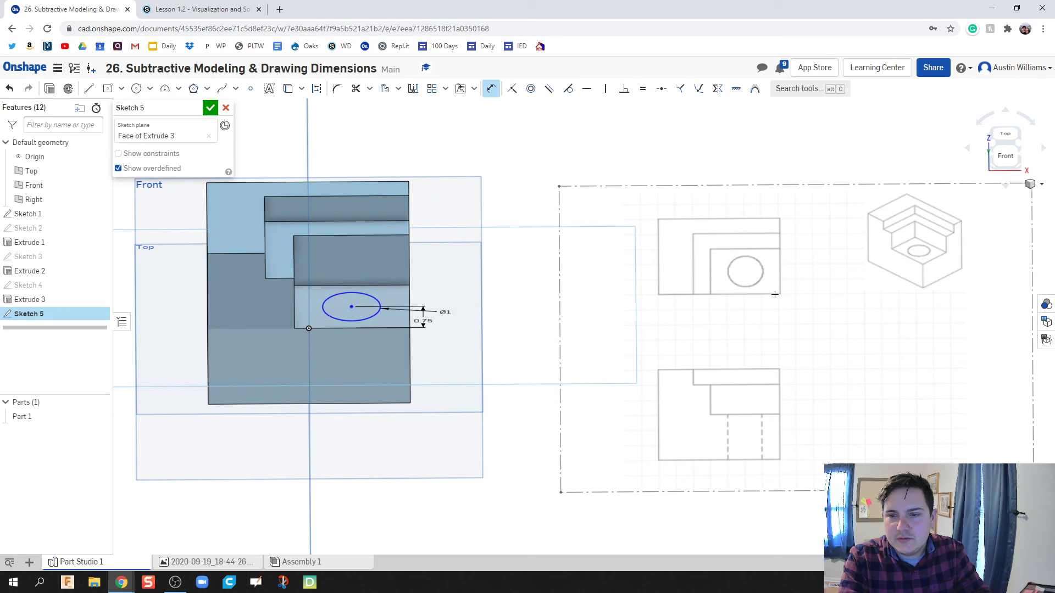
right_click_drag(481, 296, 479, 316)
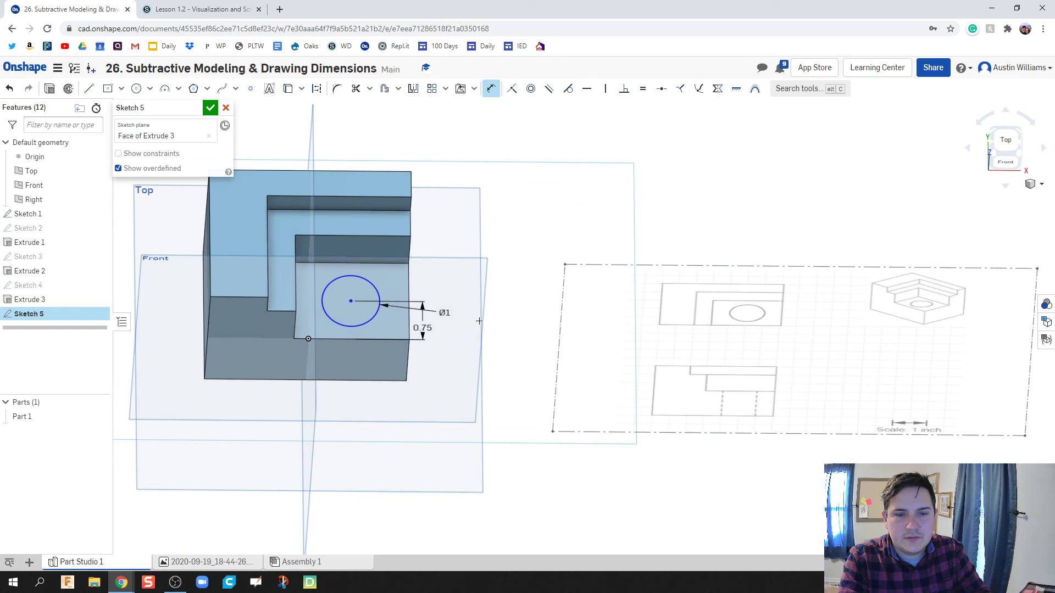
Locate the circle centre 1 in from the part's right edge and finish Sketch 5
key("u")
key("d")
left_click(352, 301)
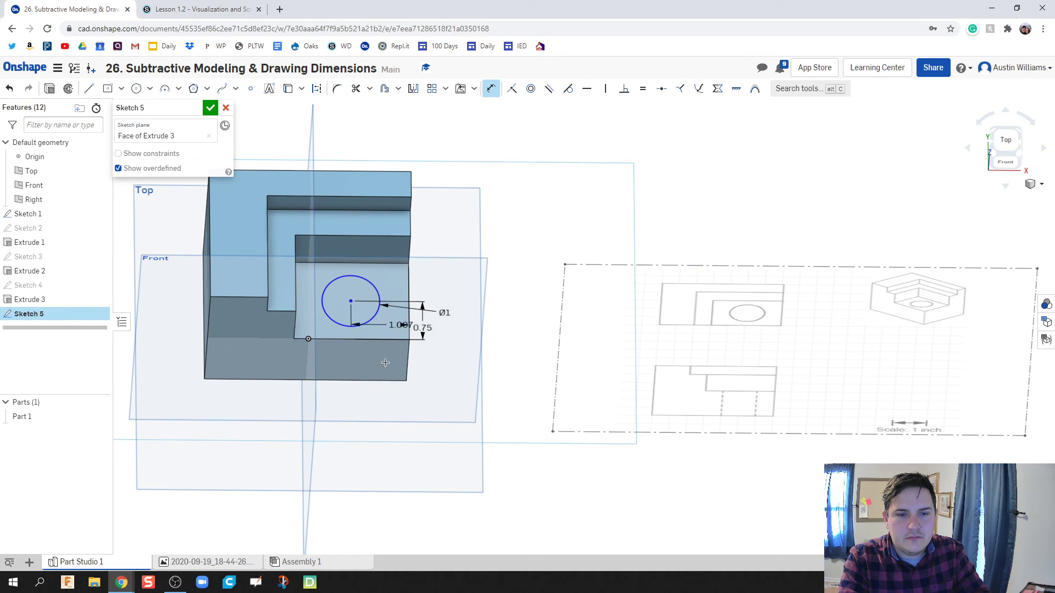
left_click(385, 379)
left_click(389, 383)
type("1")
key("Return")
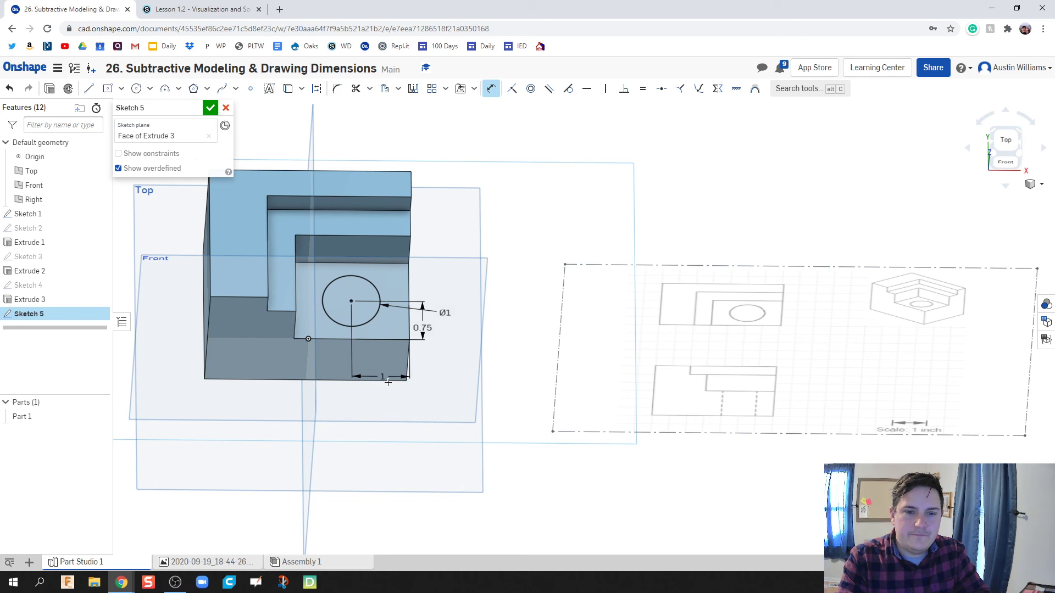
left_click(210, 107)
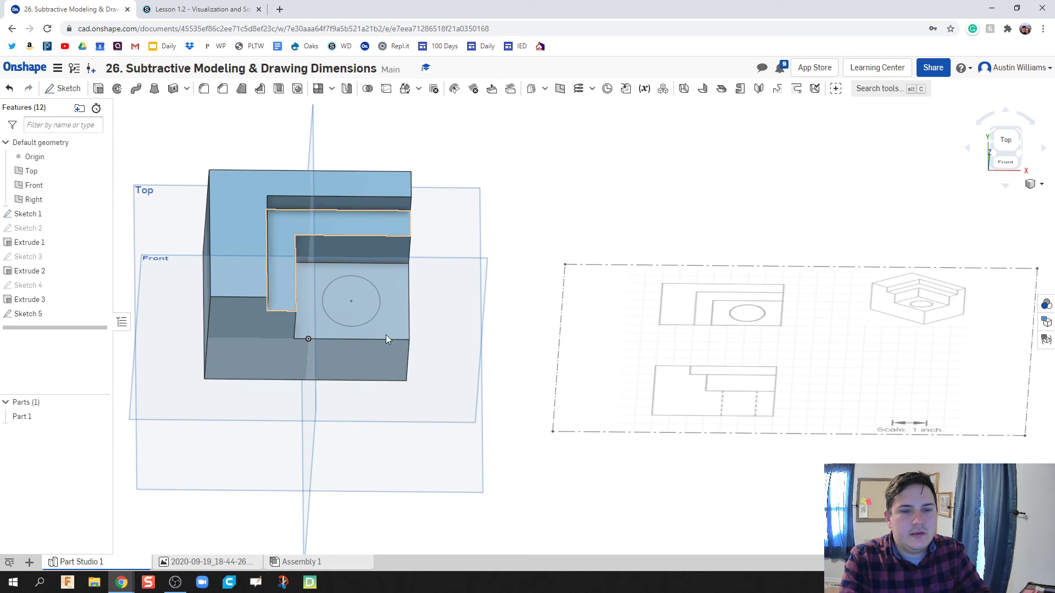
Remove-extrude the Ø1 circle about 1.69 in down into the step face
mouse_move(385, 334)
right_mouse_down()
mouse_move(447, 434)
mouse_move(424, 419)
mouse_move(431, 413)
right_mouse_up()
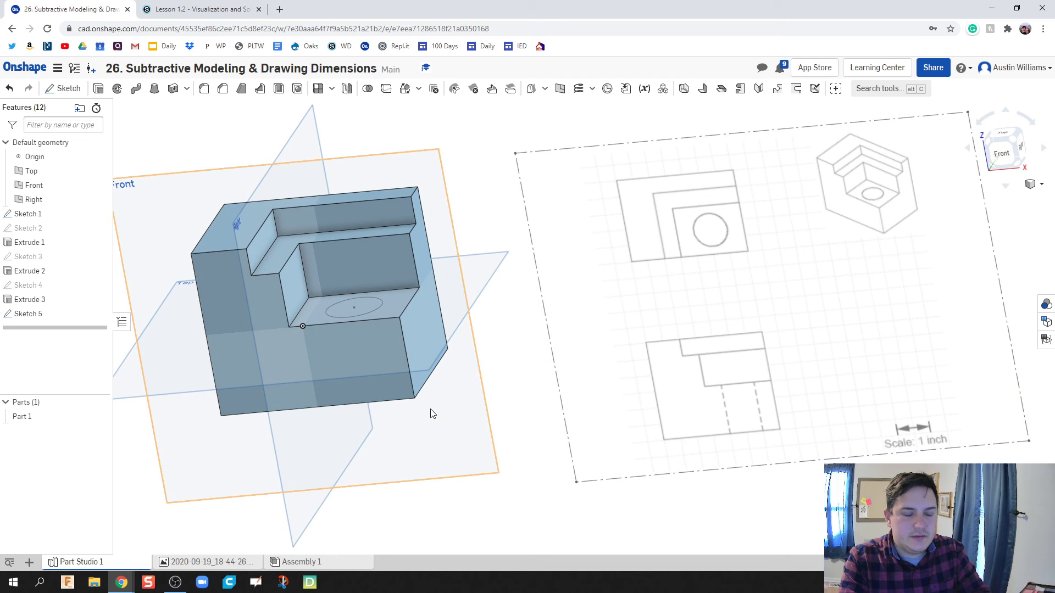
key("shift+e")
left_click(358, 301)
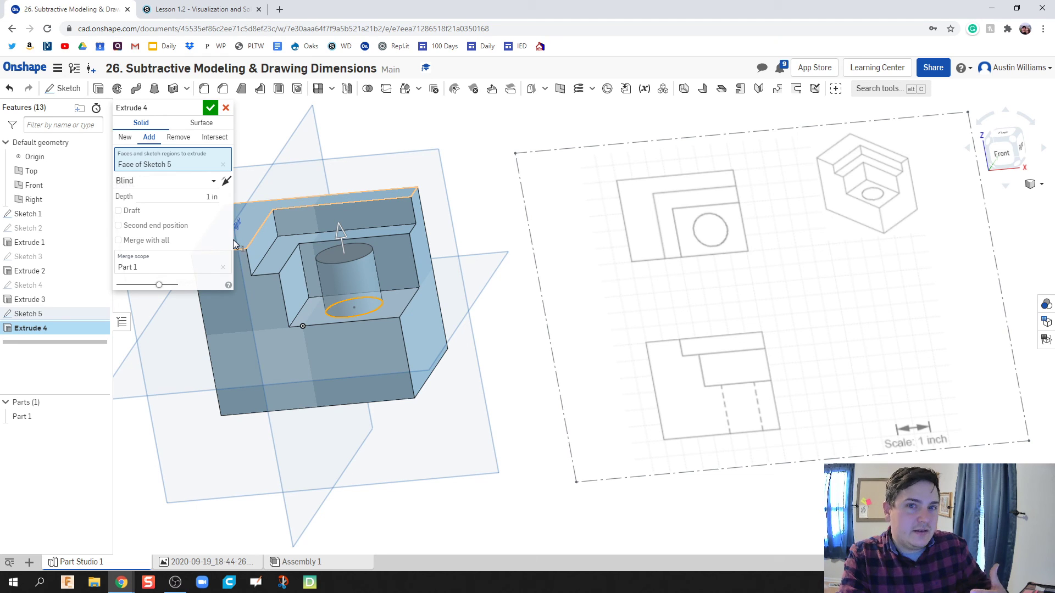
left_click(225, 181)
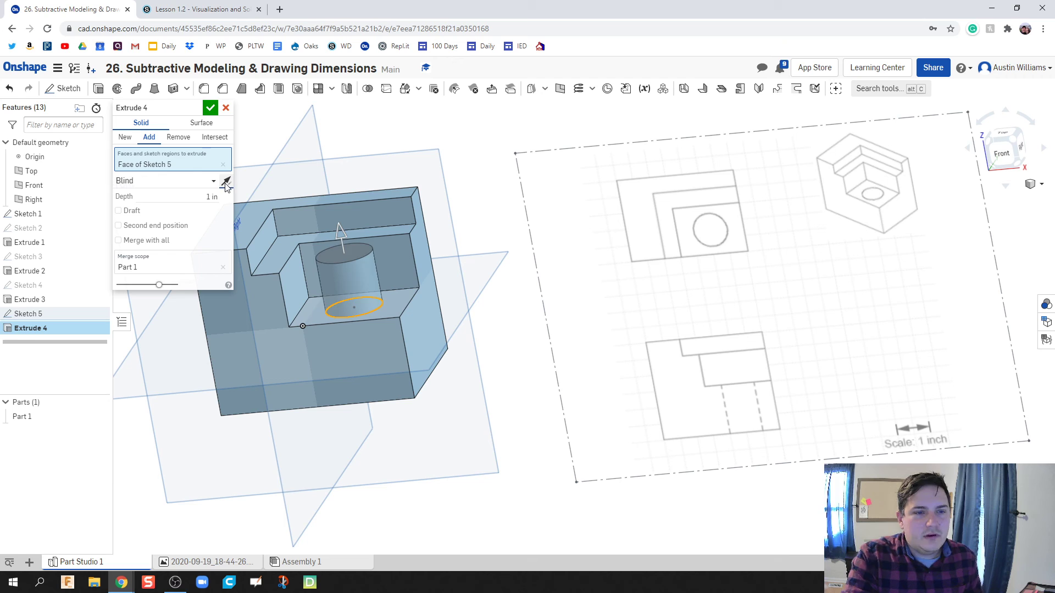
left_click(181, 140)
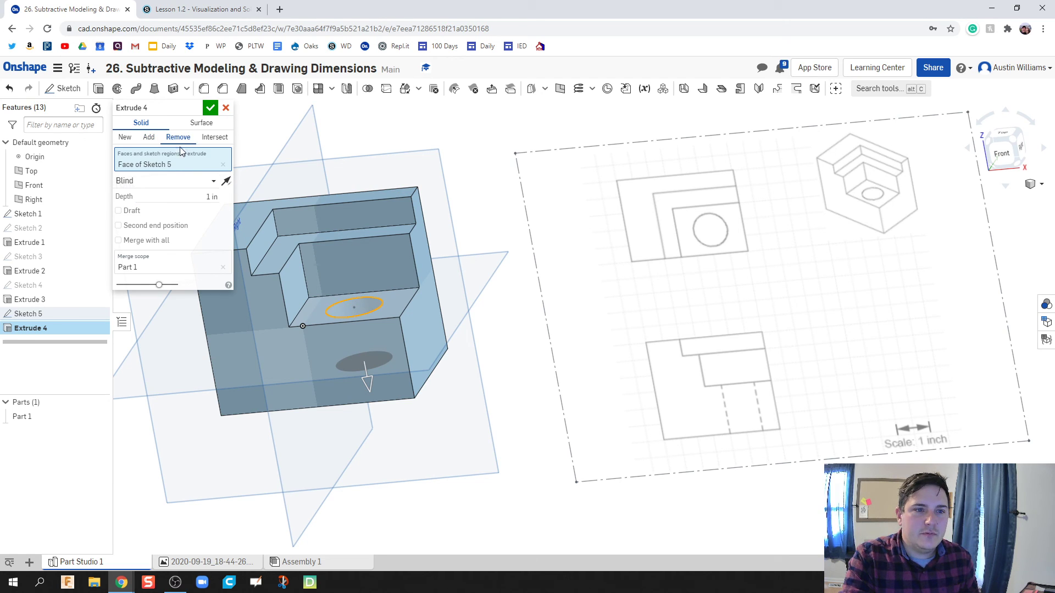
left_click_drag(367, 385, 405, 480)
mouse_move(405, 480)
right_mouse_down()
mouse_move(398, 441)
mouse_move(397, 461)
right_mouse_up()
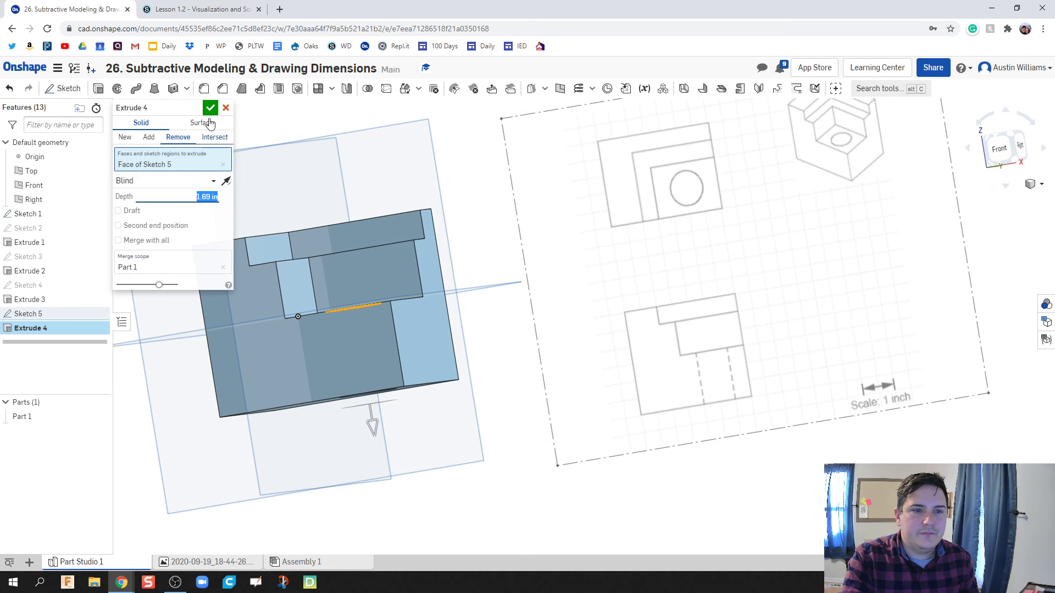
left_click(209, 108)
mouse_move(537, 303)
right_mouse_down()
mouse_move(544, 328)
mouse_move(561, 333)
mouse_move(553, 299)
mouse_move(569, 315)
right_mouse_up()
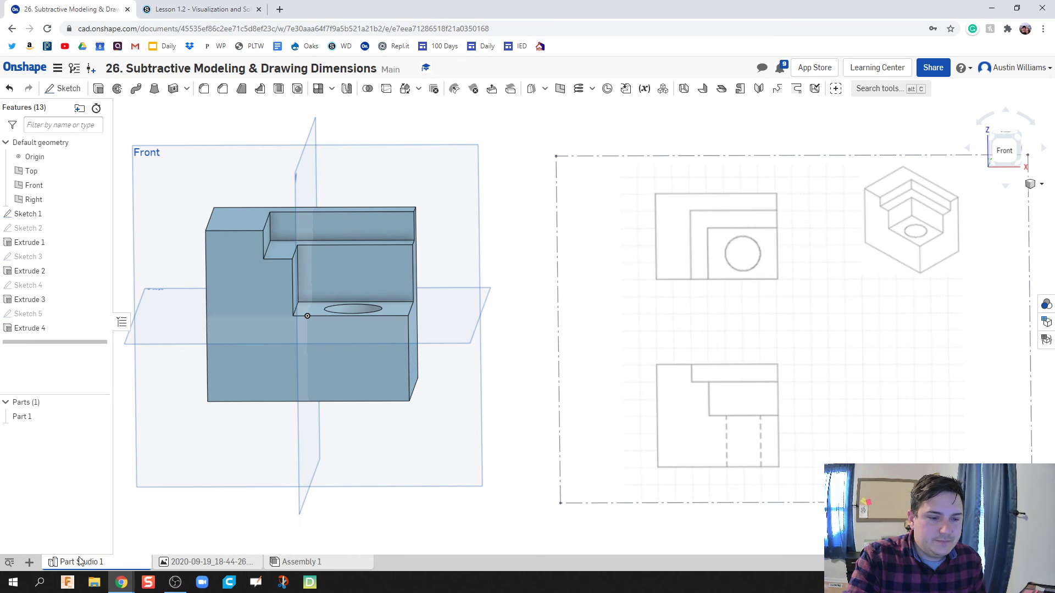
Browse the Created by me drawing templates, filtering to ANSI and back, then cancel
left_click(28, 563)
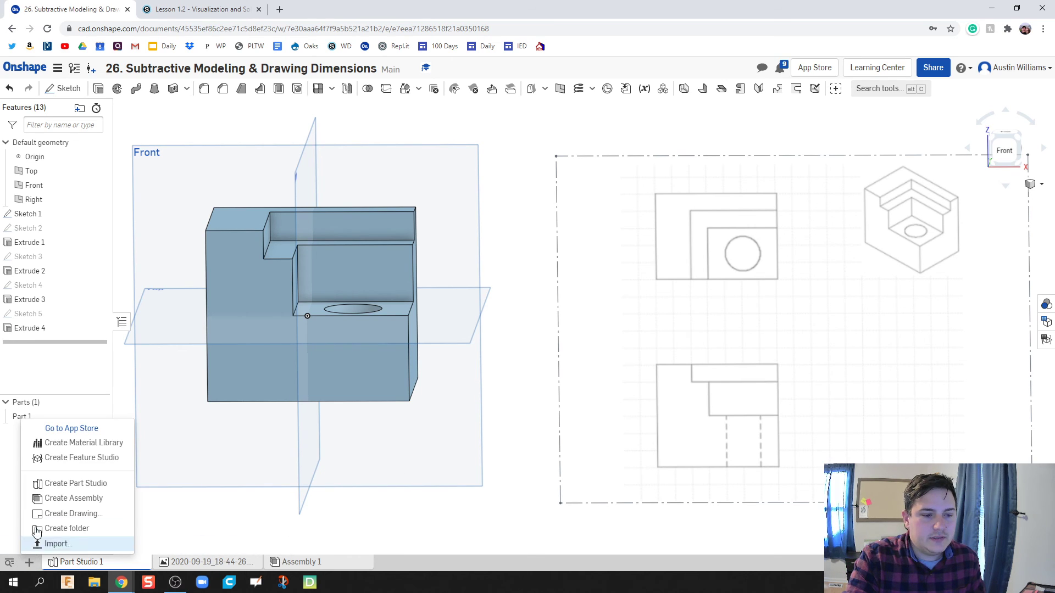
left_click(66, 514)
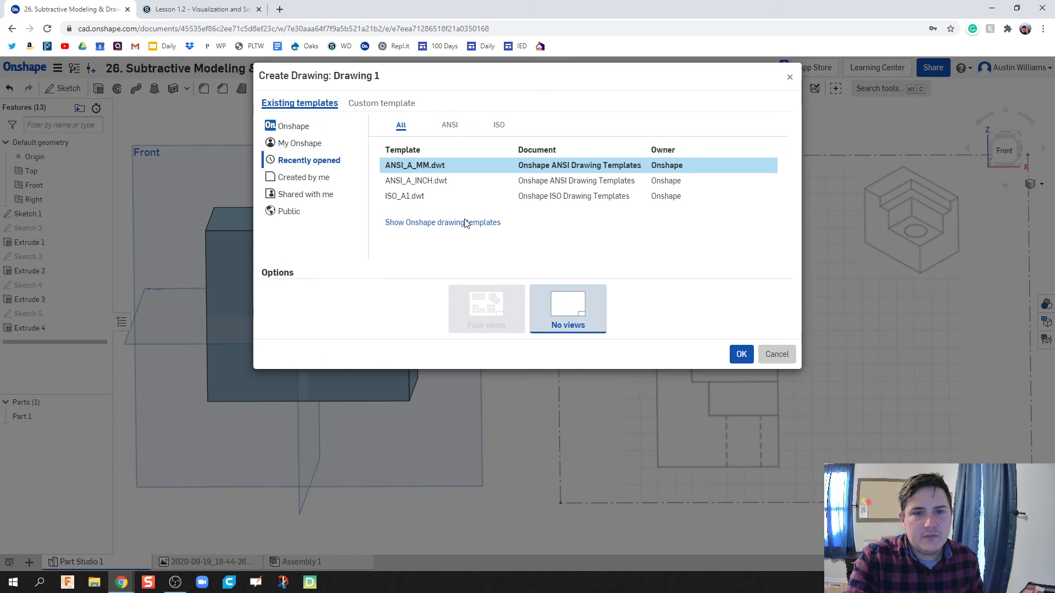
left_click(309, 183)
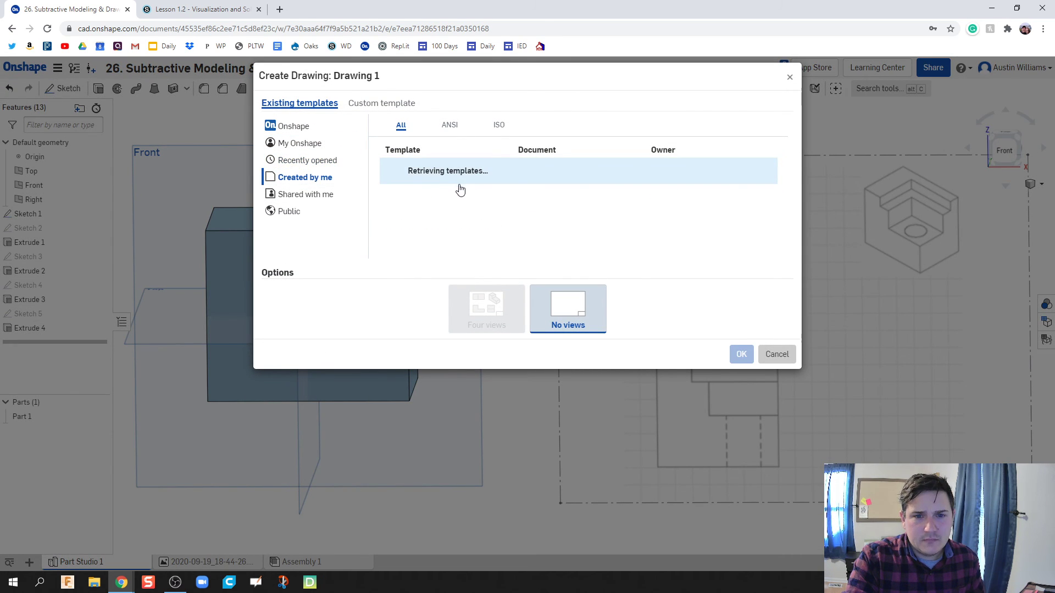
left_click(449, 125)
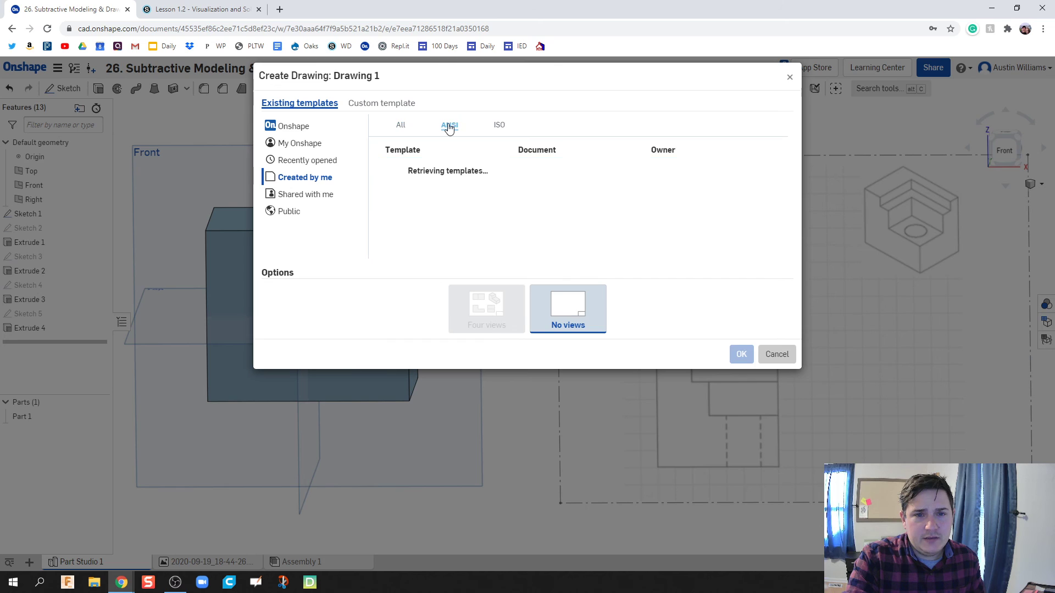
left_click(400, 126)
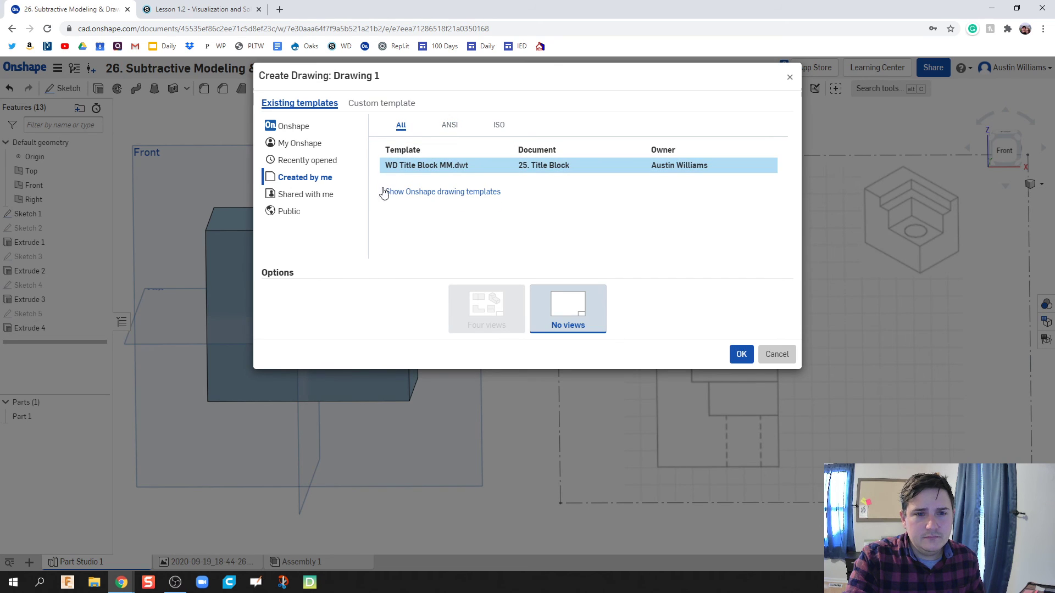
left_click(776, 354)
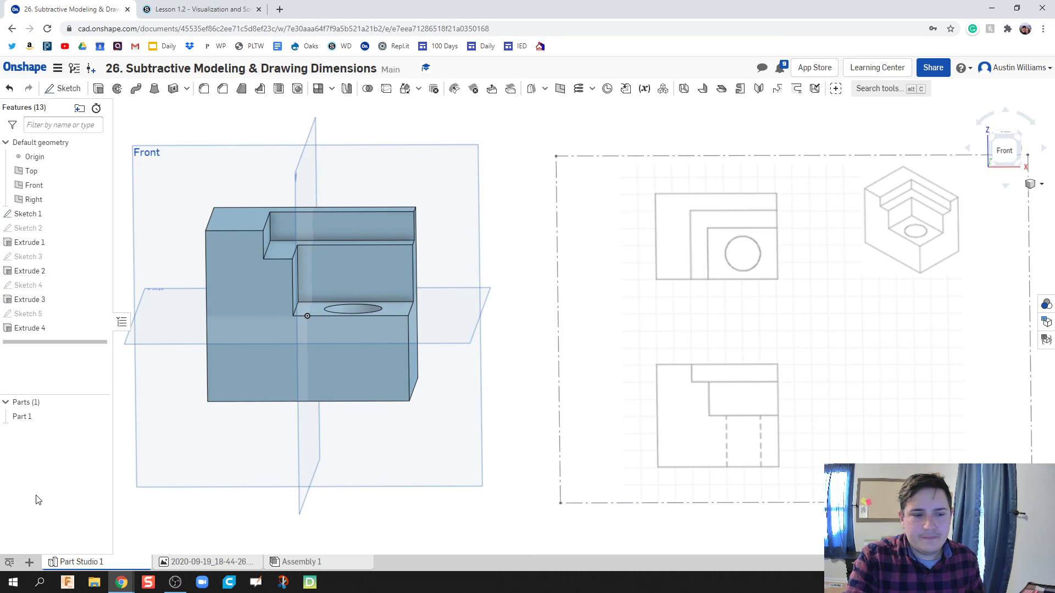
Import WD Title Block INCH.dwt from the Downloads folder into the document
left_click(29, 562)
left_click(62, 544)
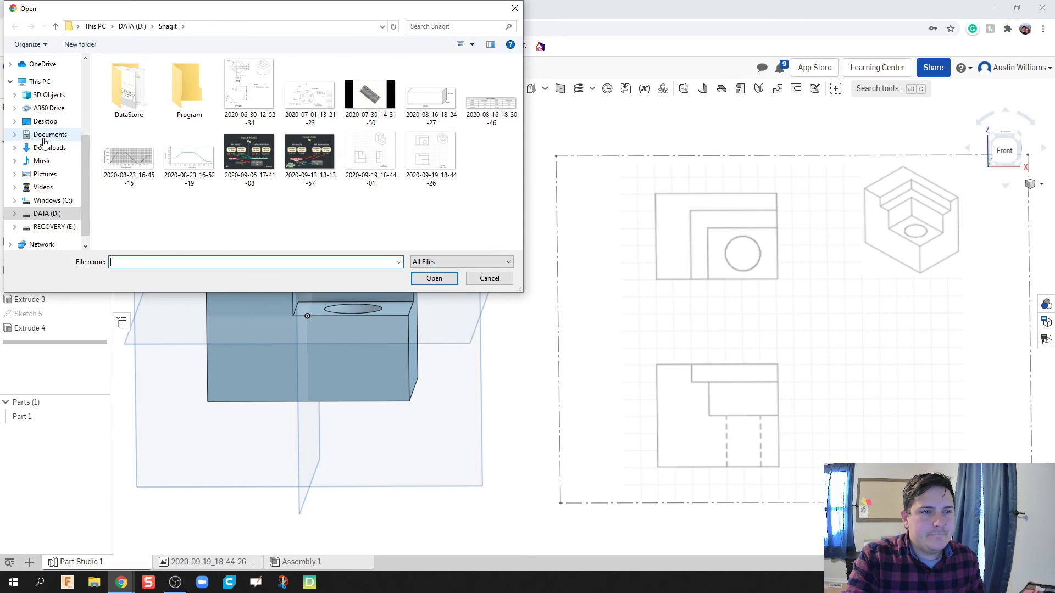
left_click(46, 146)
left_click(281, 88)
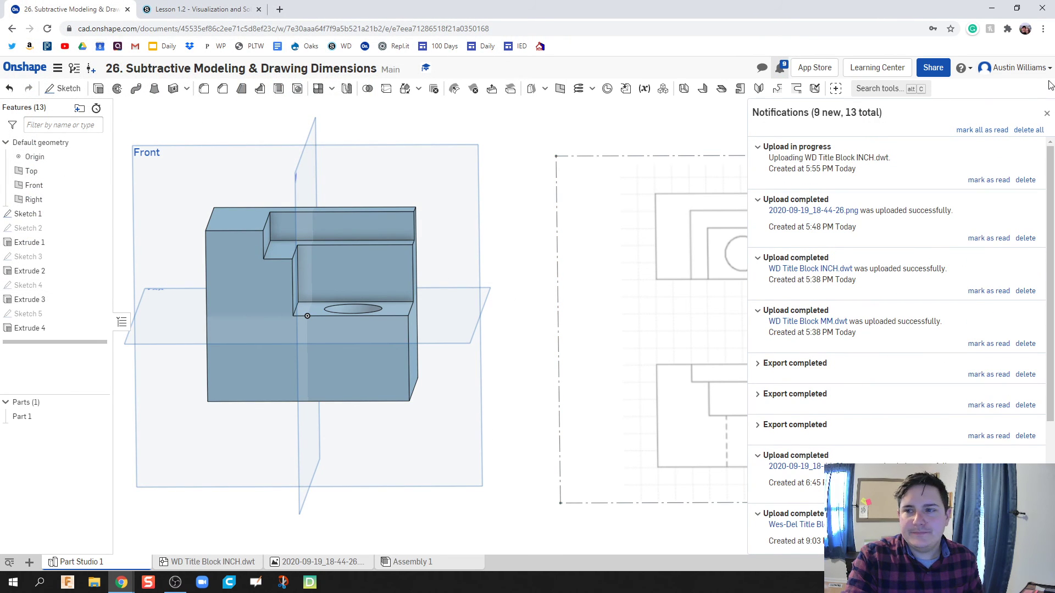
left_click(1048, 113)
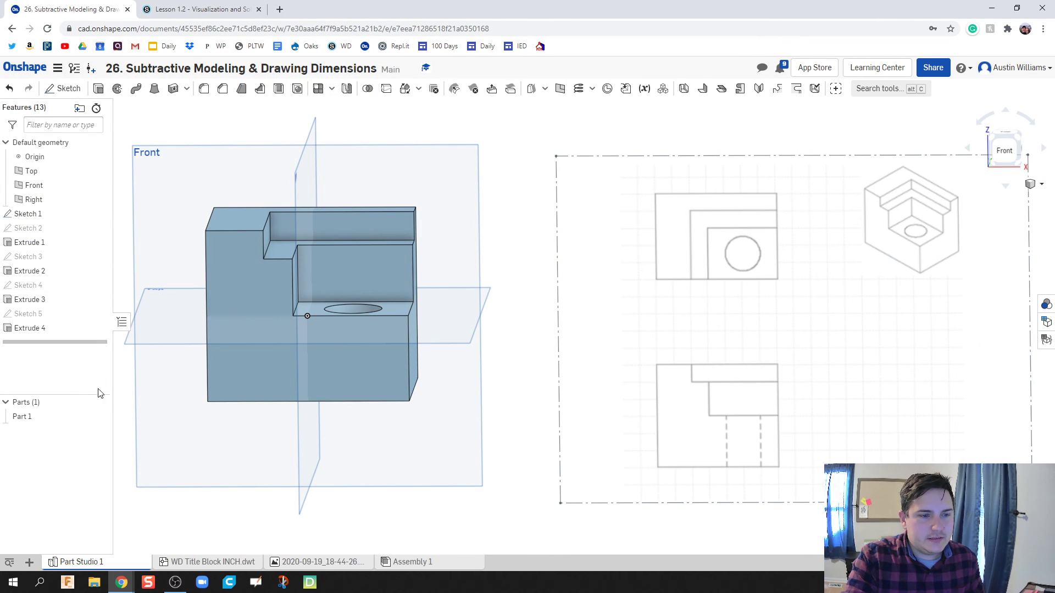
Create a new drawing from the WD Title Block INCH.dwt template under Created by me
left_click(30, 561)
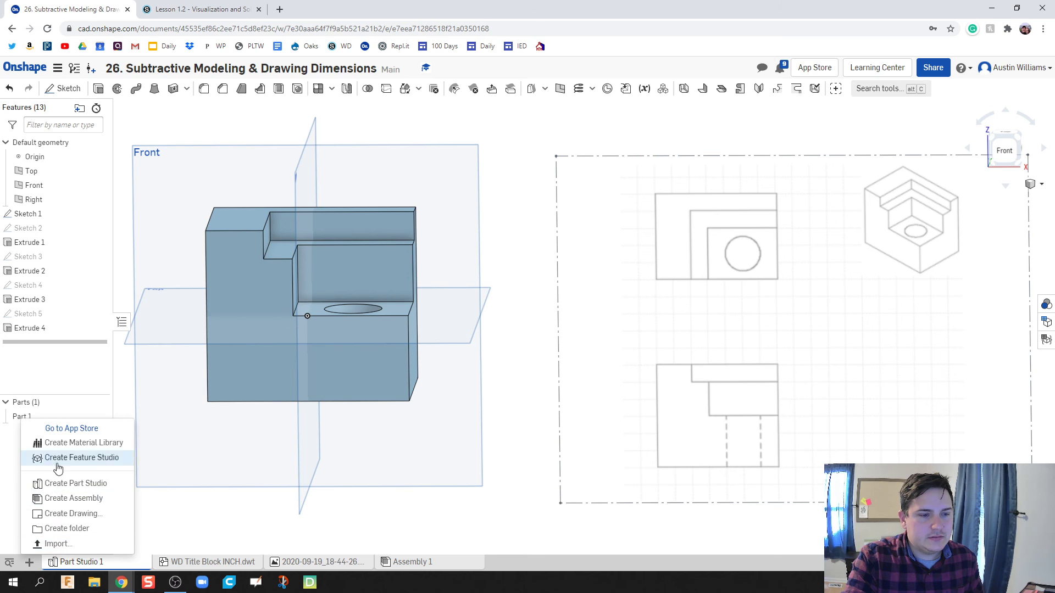
left_click(84, 512)
left_click(331, 178)
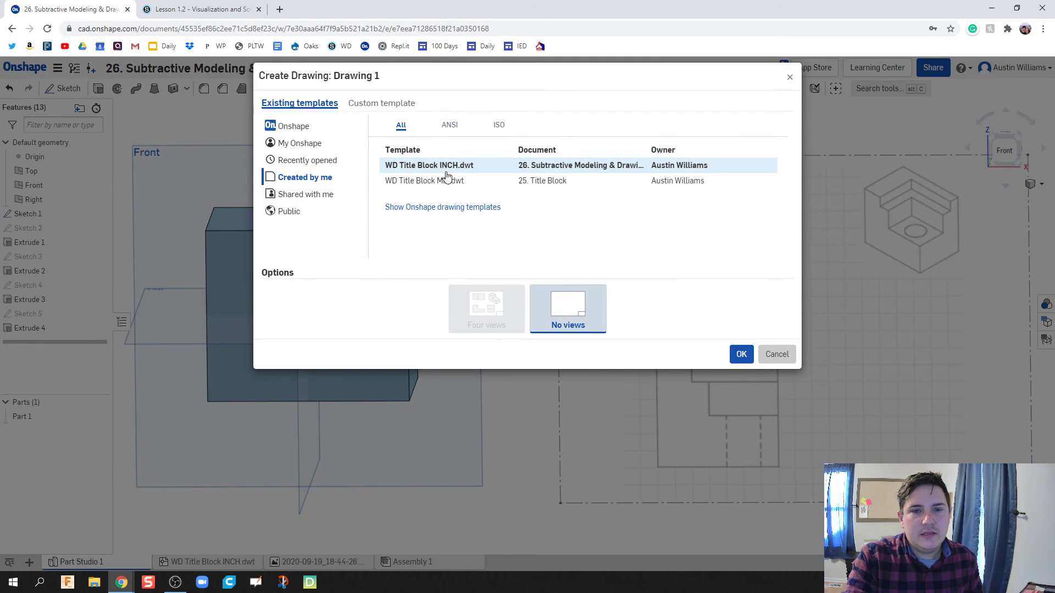
left_click(742, 356)
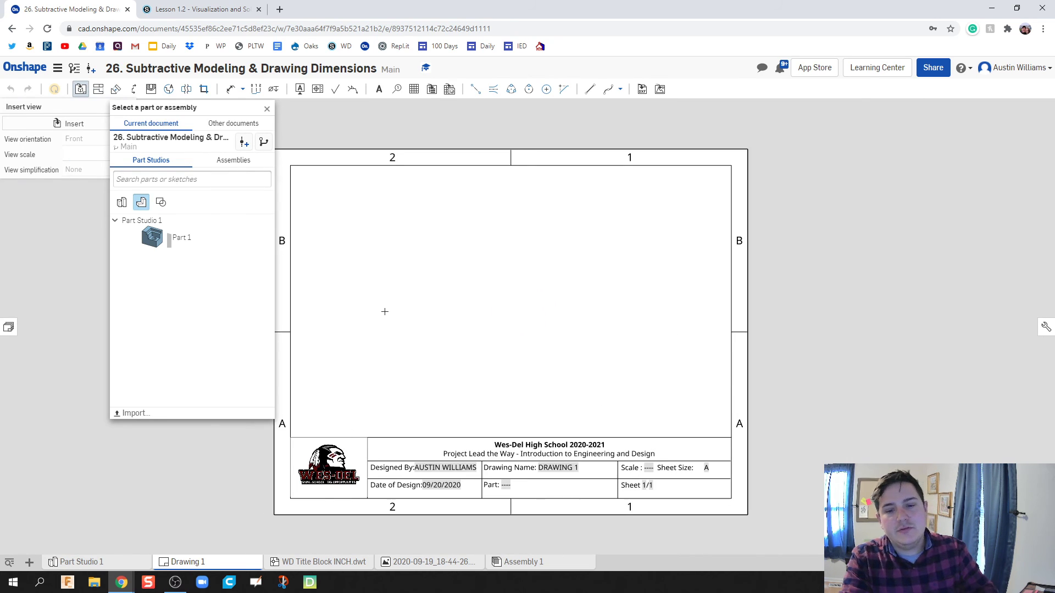
Place the front view lower left, a right-side view, a top view above, and an upper-right isometric
mouse_move(383, 320)
middle_mouse_down()
mouse_move(445, 320)
mouse_move(436, 324)
middle_mouse_up()
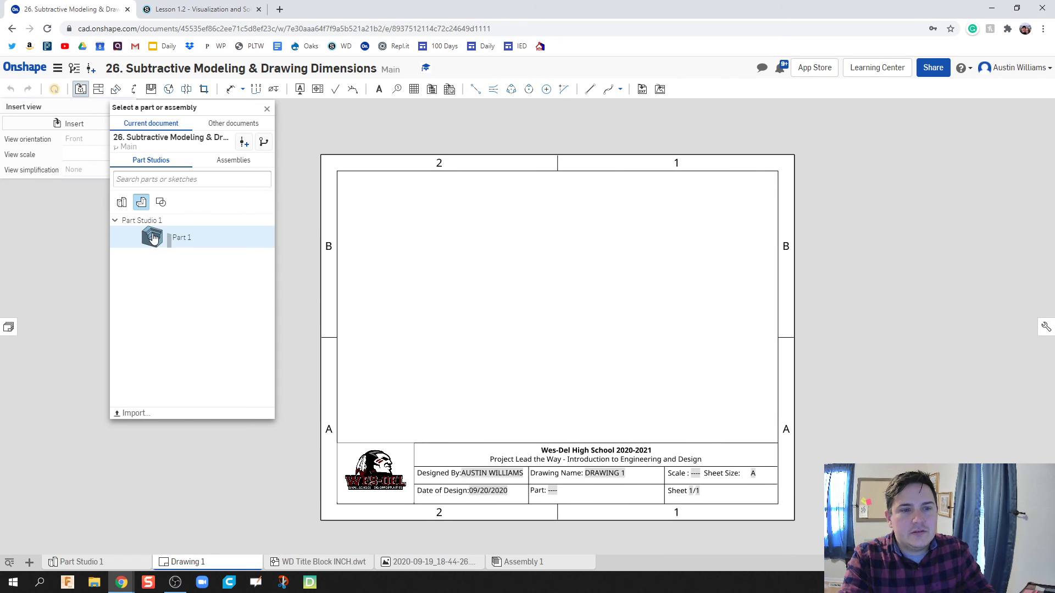
left_click(465, 364)
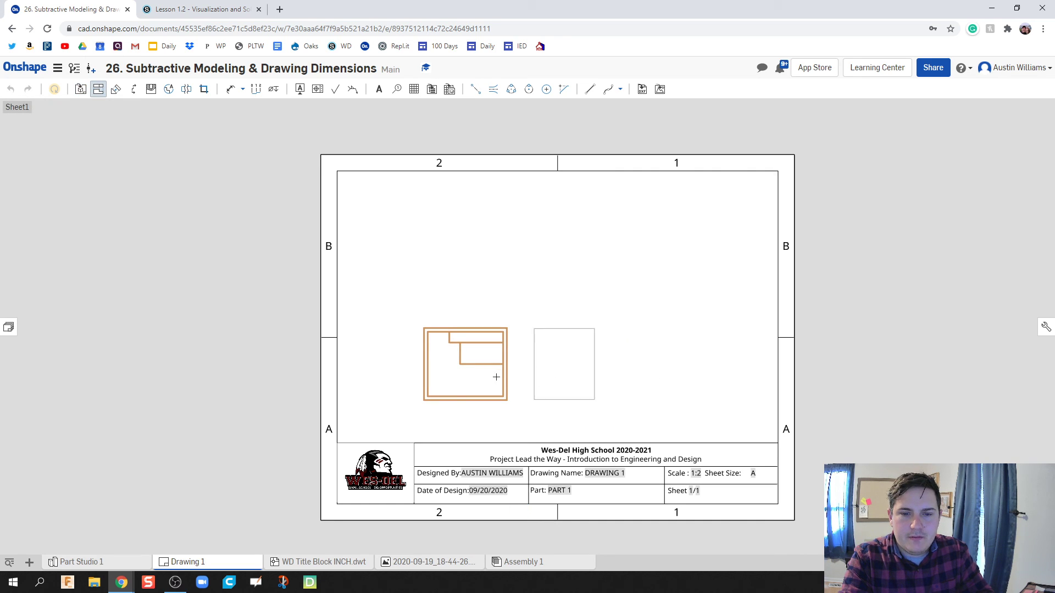
left_click(656, 372)
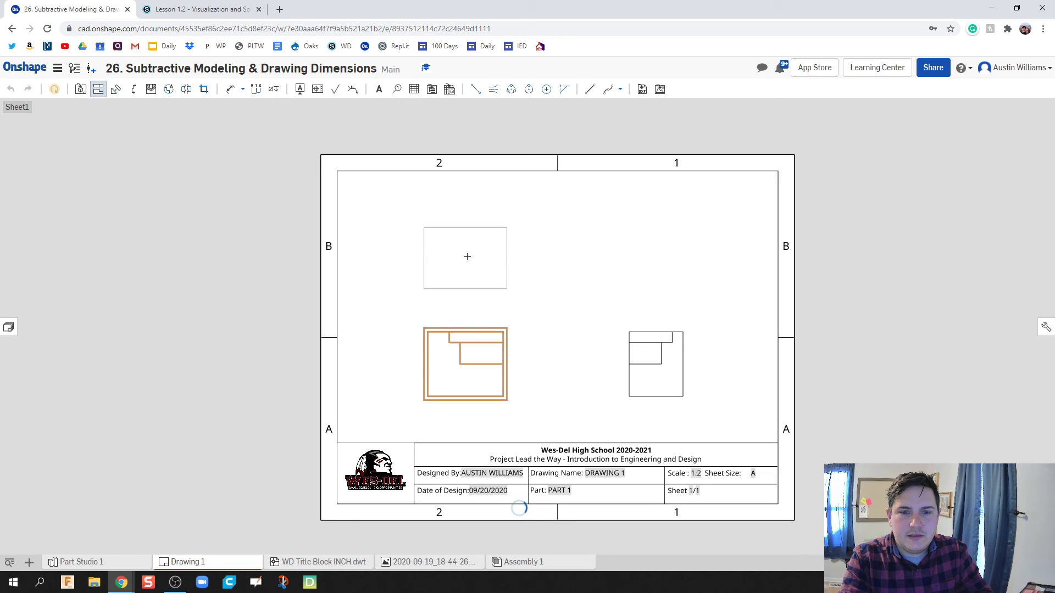
left_click(467, 257)
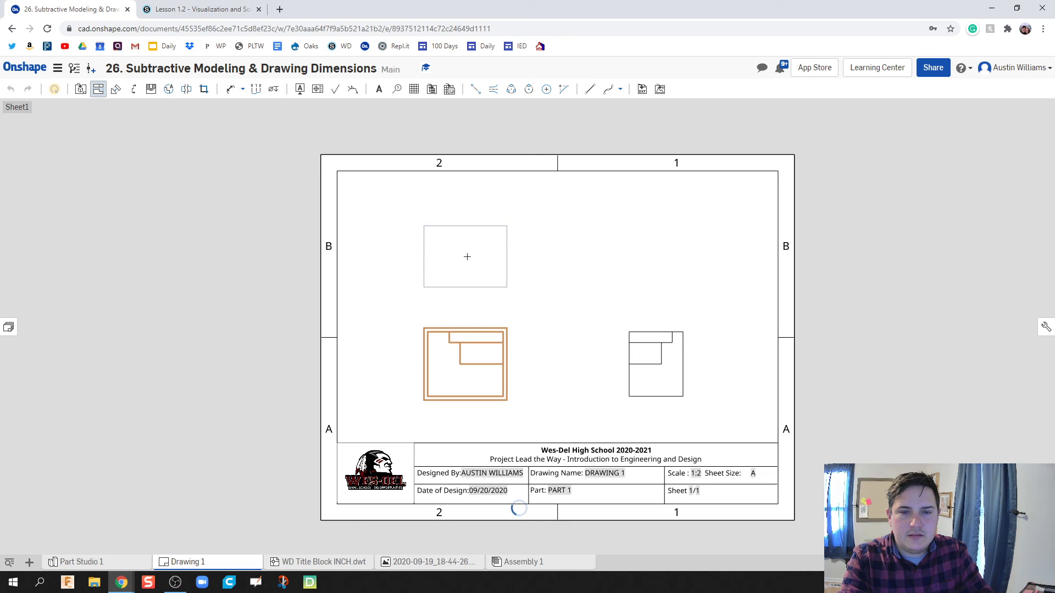
left_click(466, 362)
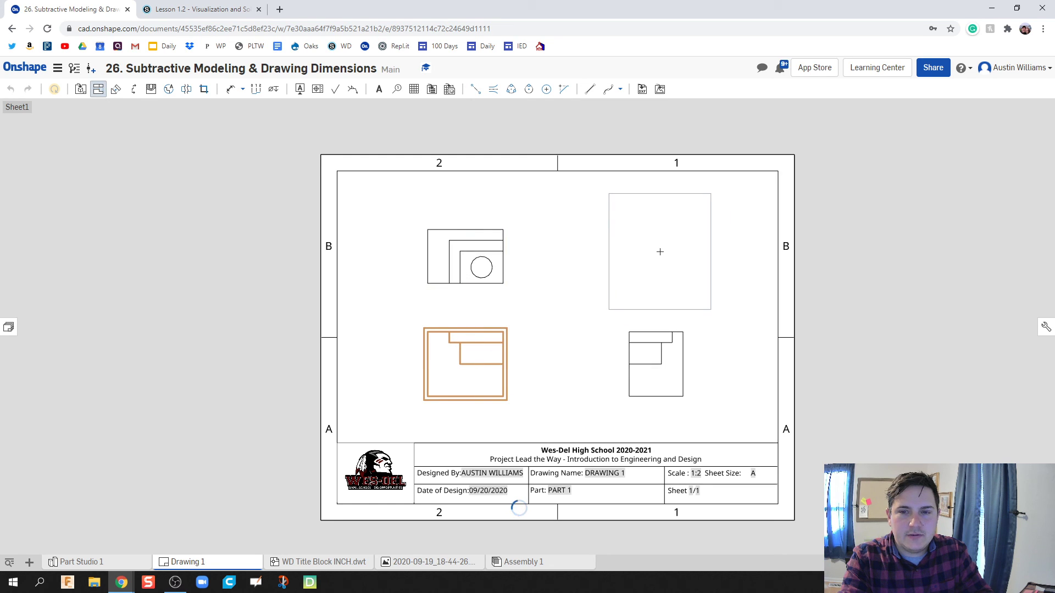
left_click(661, 257)
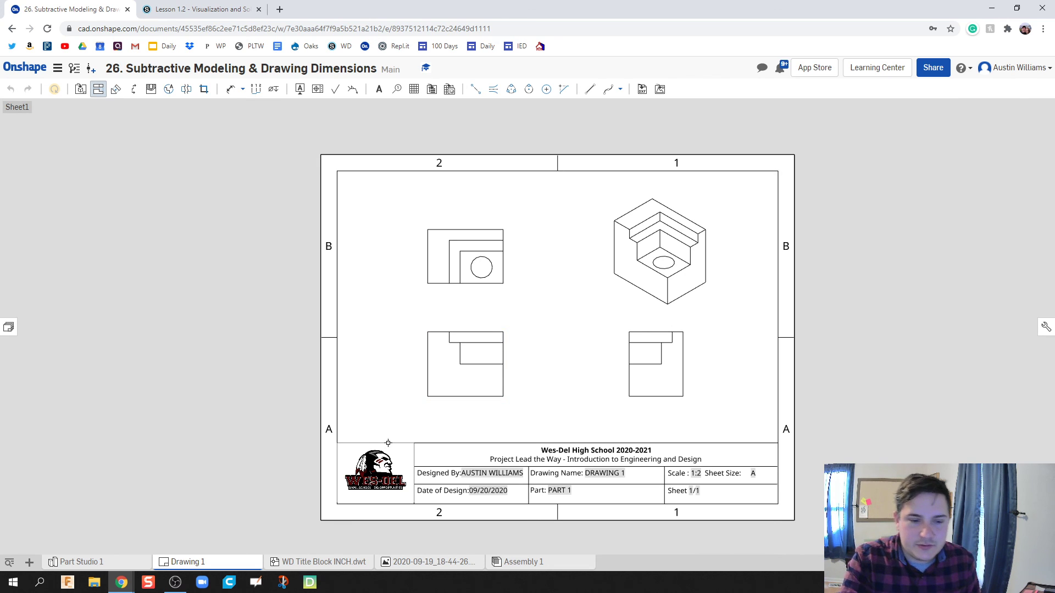
Rename Part 1 in Part Studio 1 to 'Drawing 3'
left_click(76, 565)
right_click(27, 417)
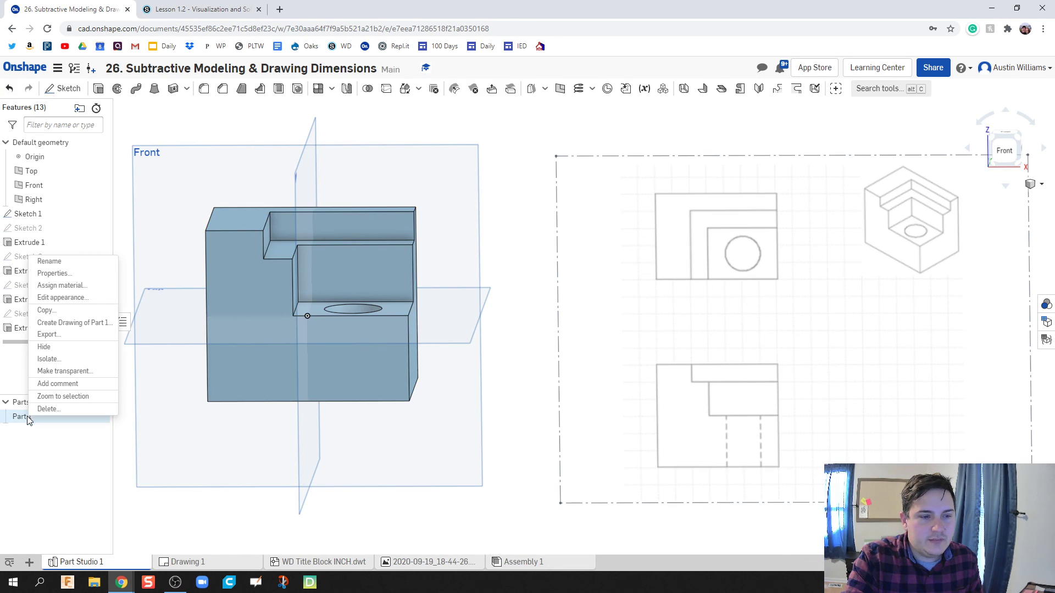
left_click(79, 265)
type("Draw")
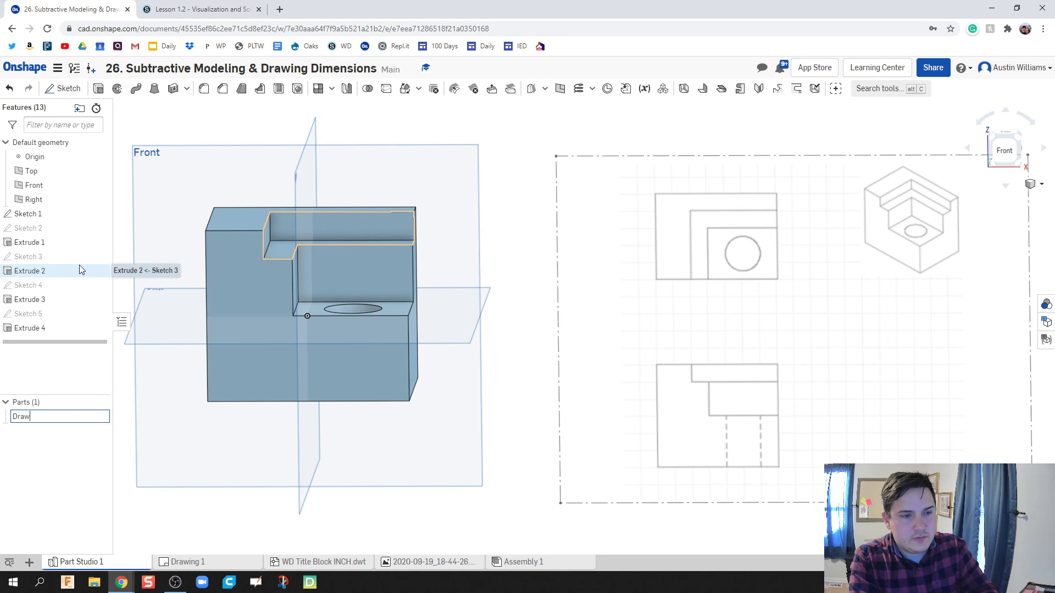
type("ing 3")
key("Return")
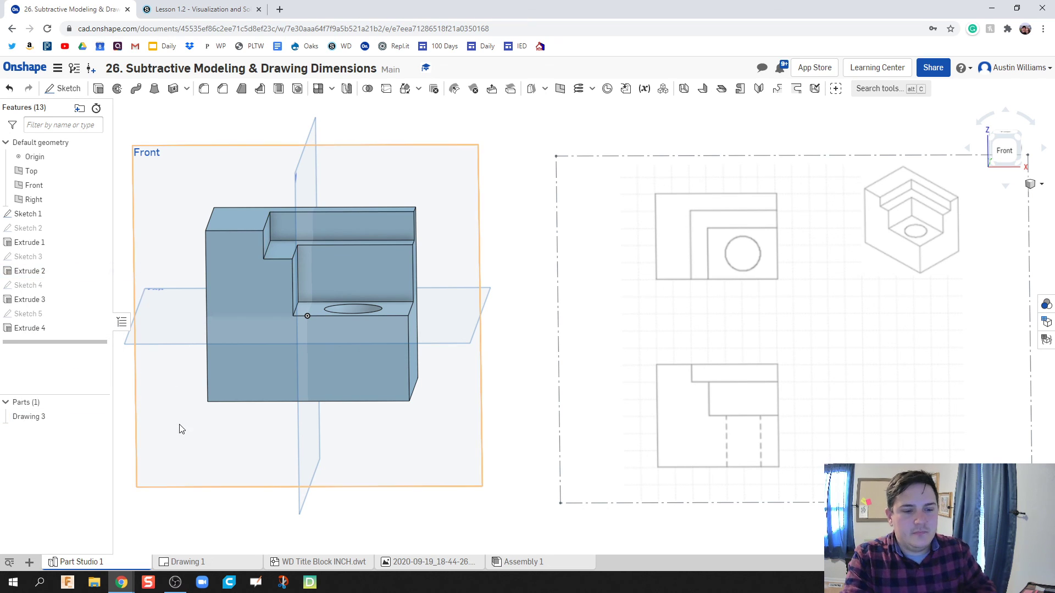
Rename the Drawing 1 tab to 'A1.2.4' and stop placing projected views
left_click(192, 562)
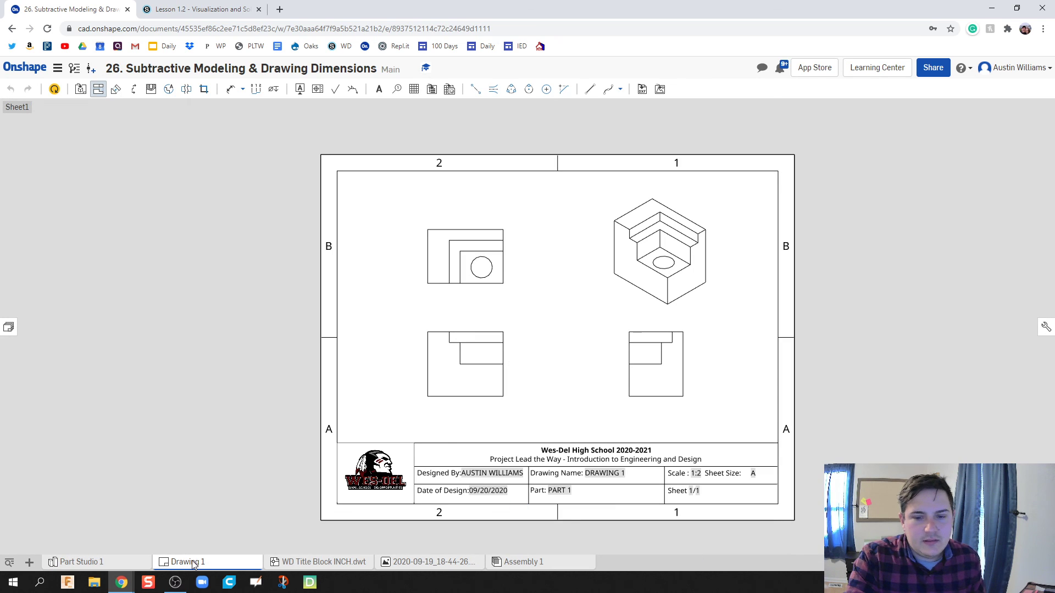
right_click(193, 564)
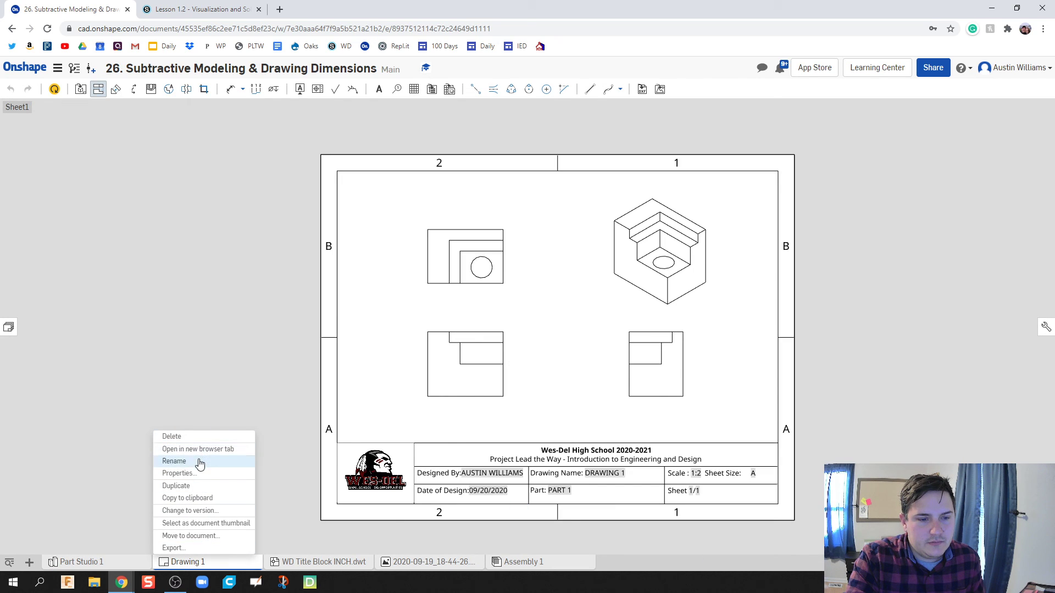
left_click(174, 461)
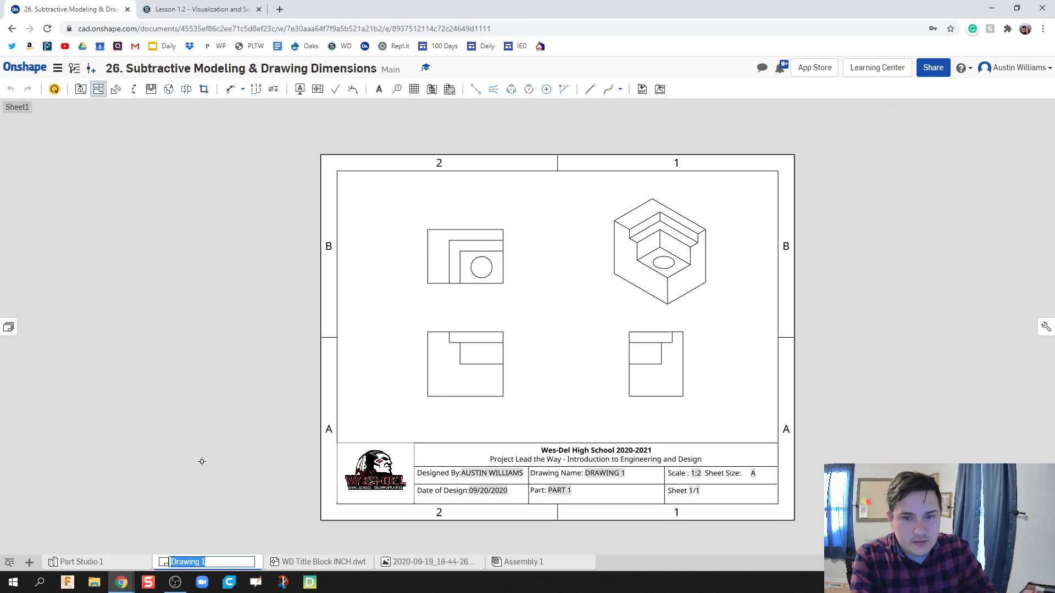
type("AA")
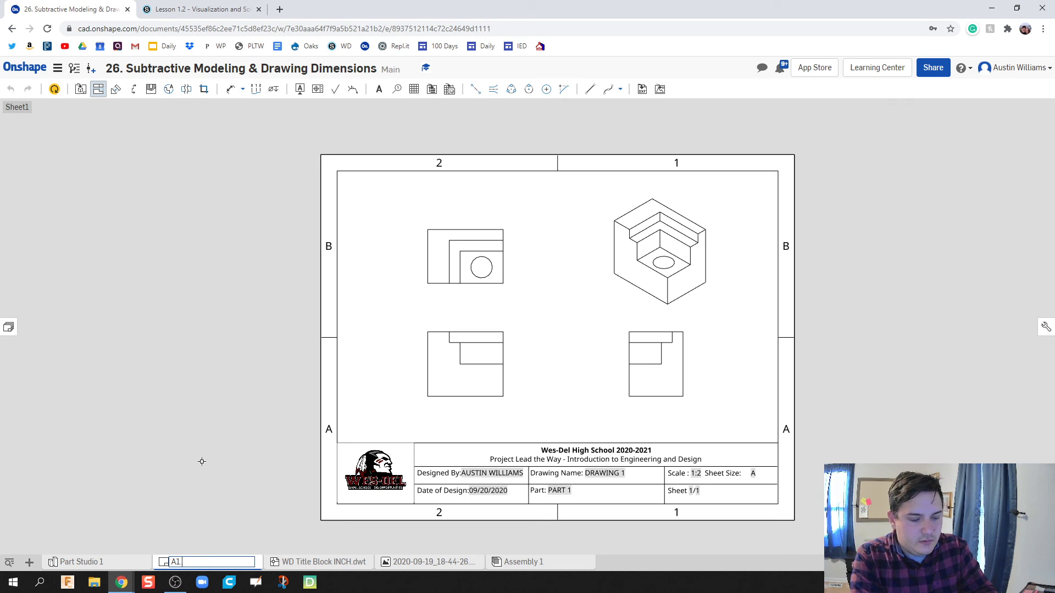
type(".2.4")
key("Return")
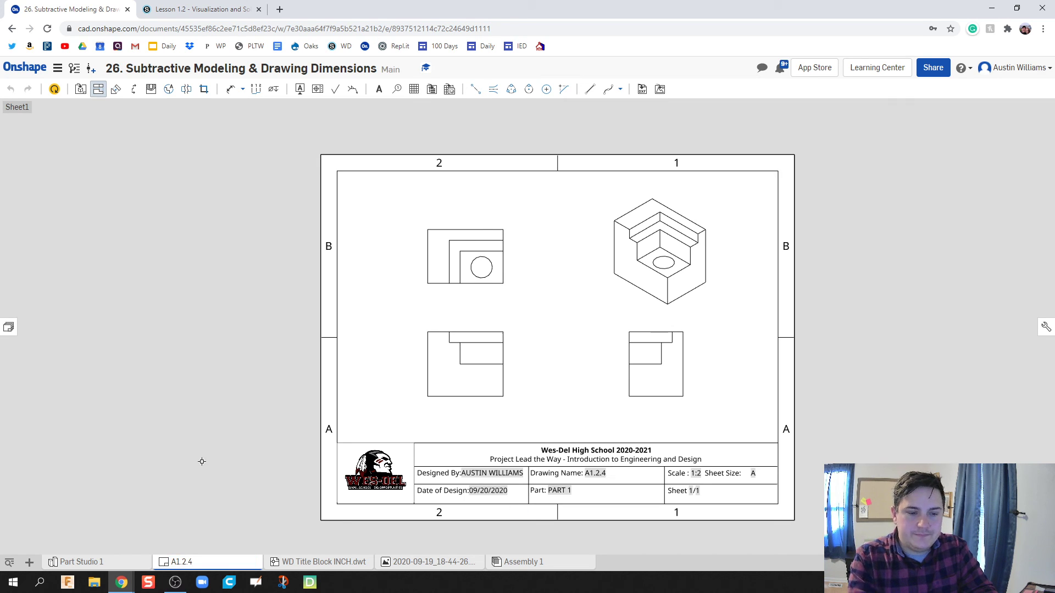
middle_click_drag(282, 439, 221, 446)
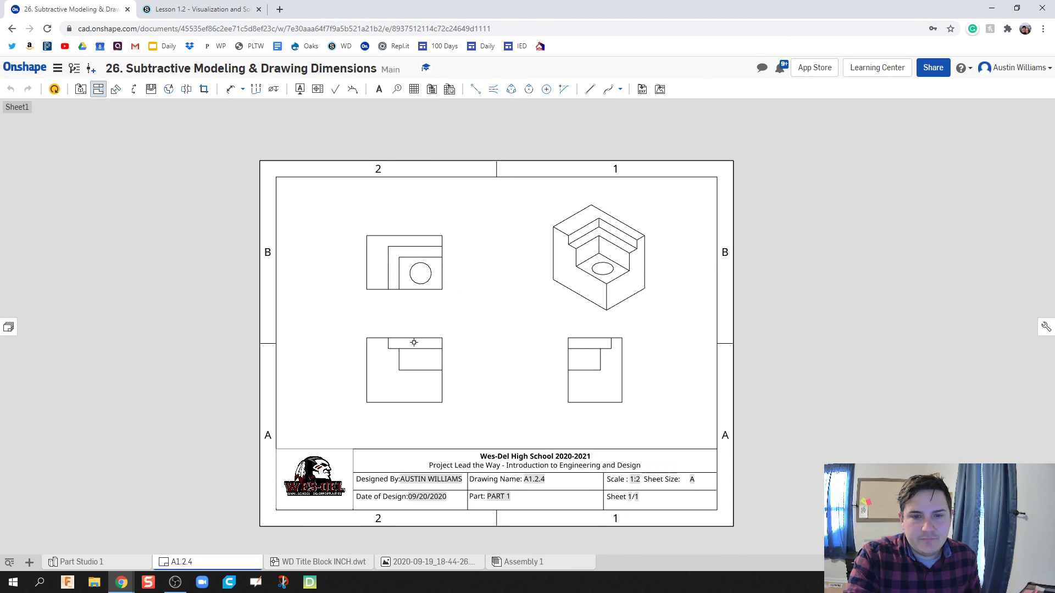
scroll(414, 342, "down", 3)
scroll(415, 343, "up", 2)
scroll(417, 344, "down", 1)
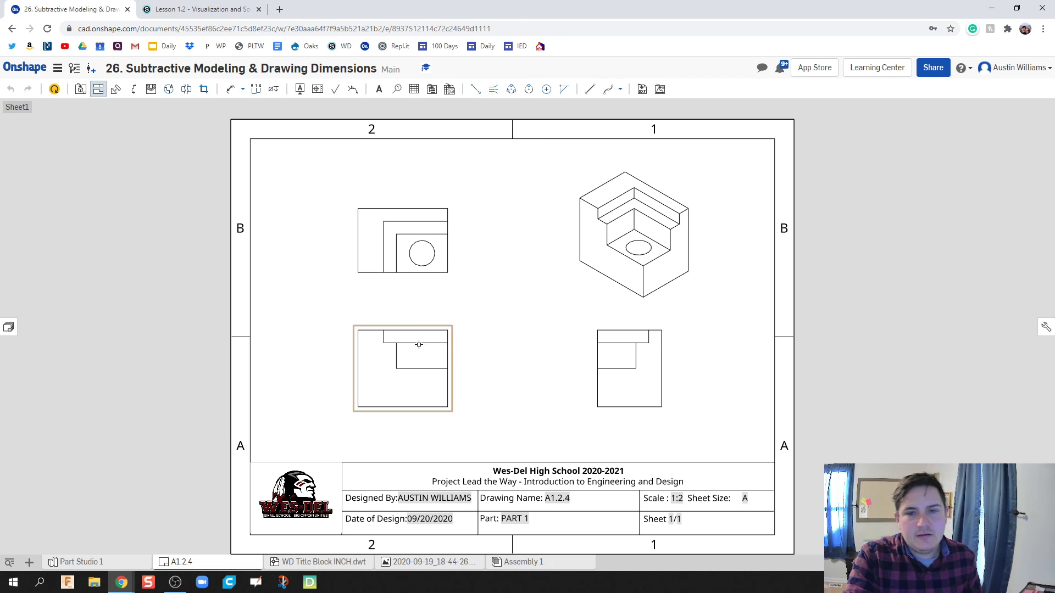
key("Escape")
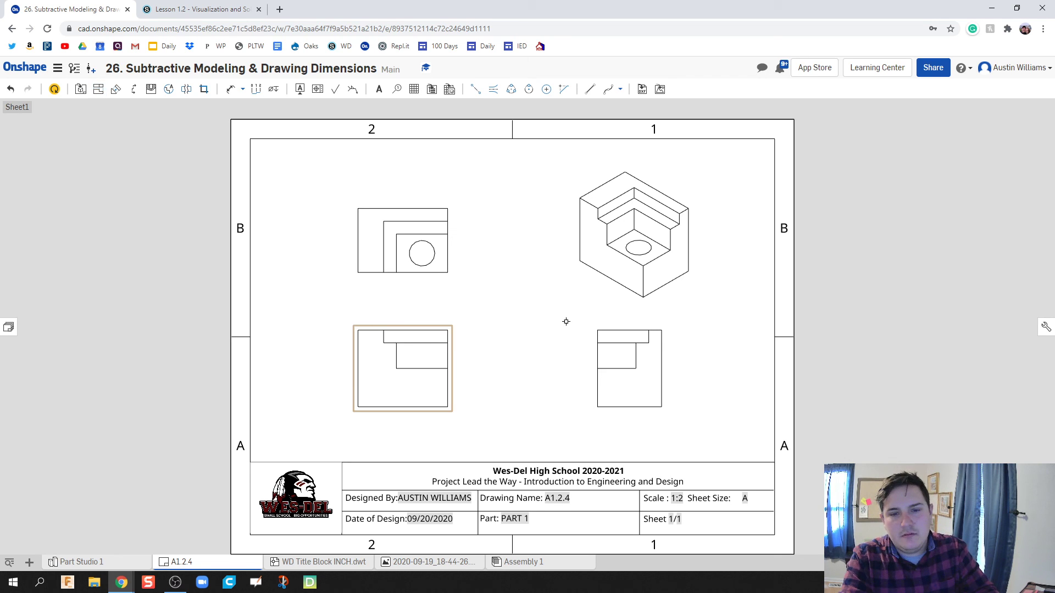
Shade the isometric view and show hidden lines in the front, top and right-side views
right_click(607, 269)
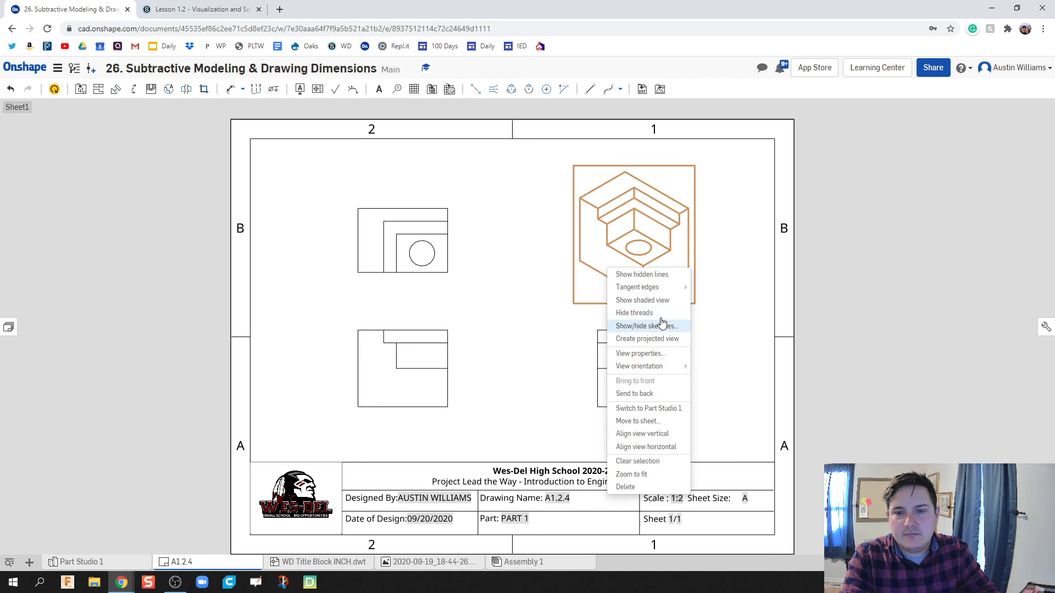
left_click(663, 301)
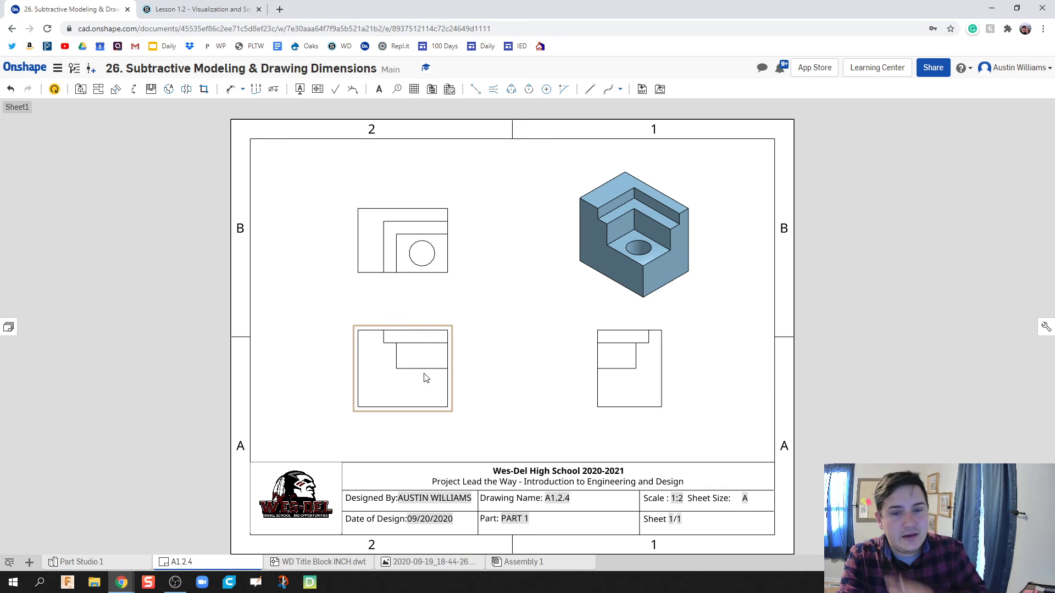
left_click(431, 385)
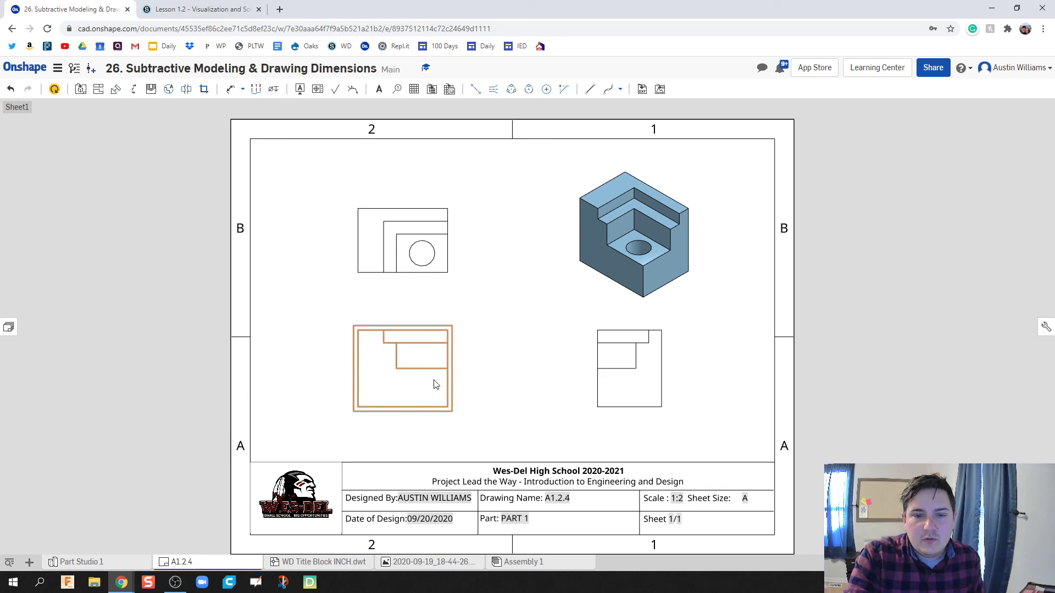
left_click(421, 240)
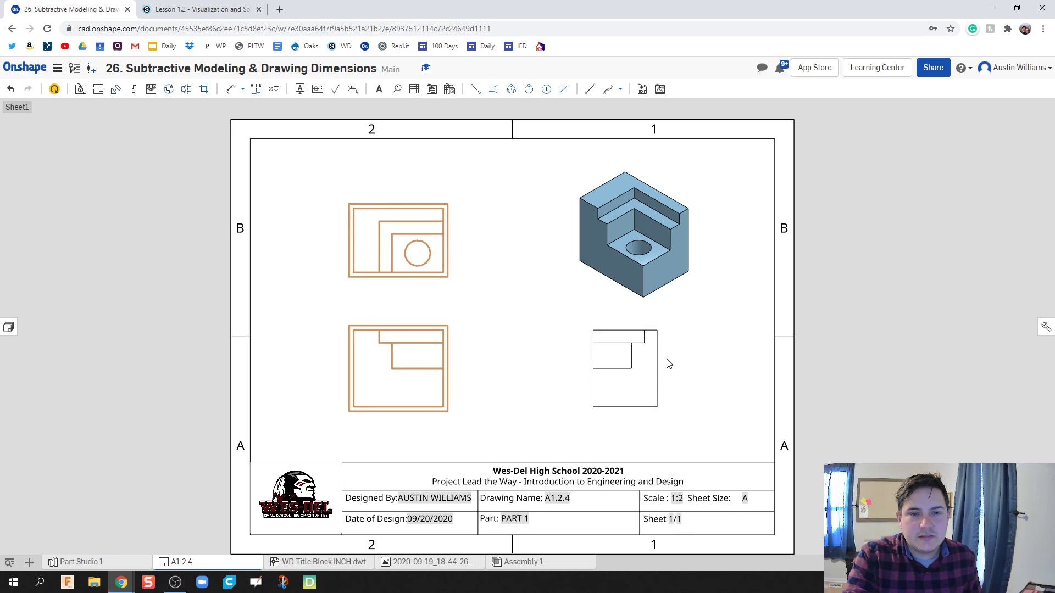
left_click(630, 378)
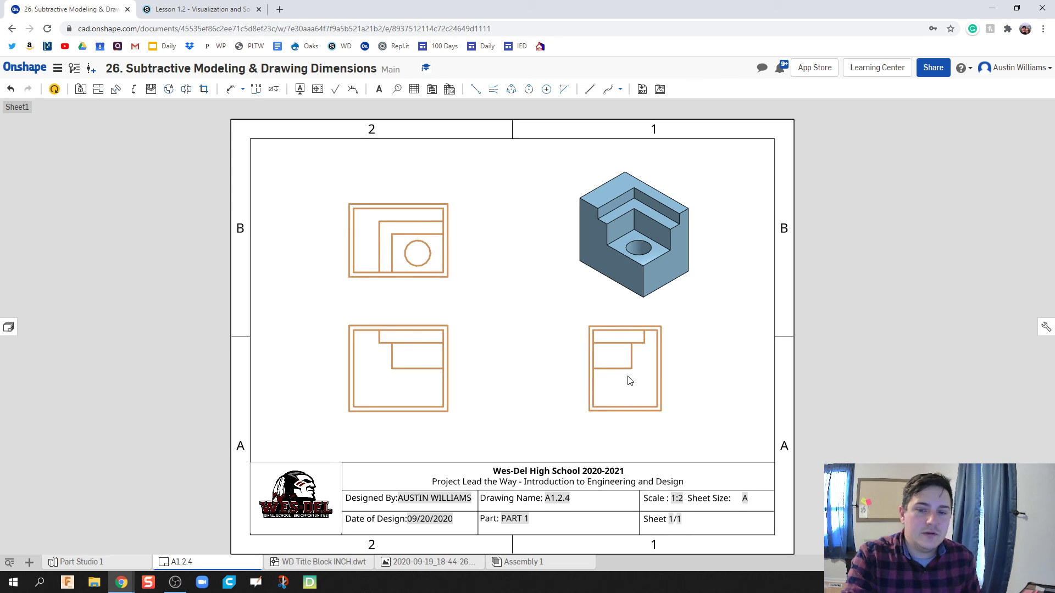
right_click(629, 381)
left_click(656, 367)
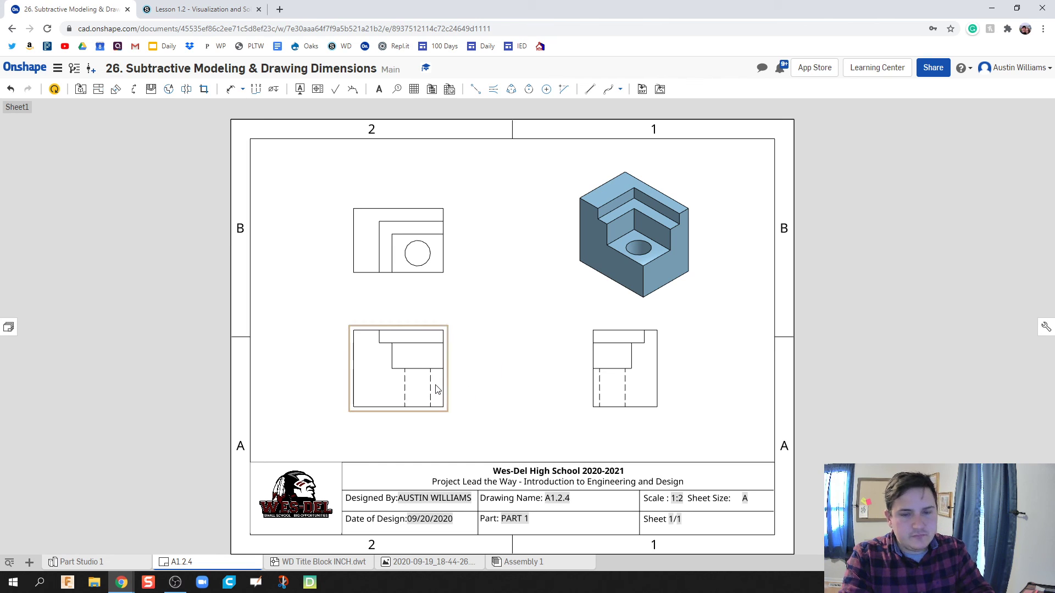
Dimension front-view heights 1.500, 2.500 and 3.000 from the bottom edge, placed to its right
key("d")
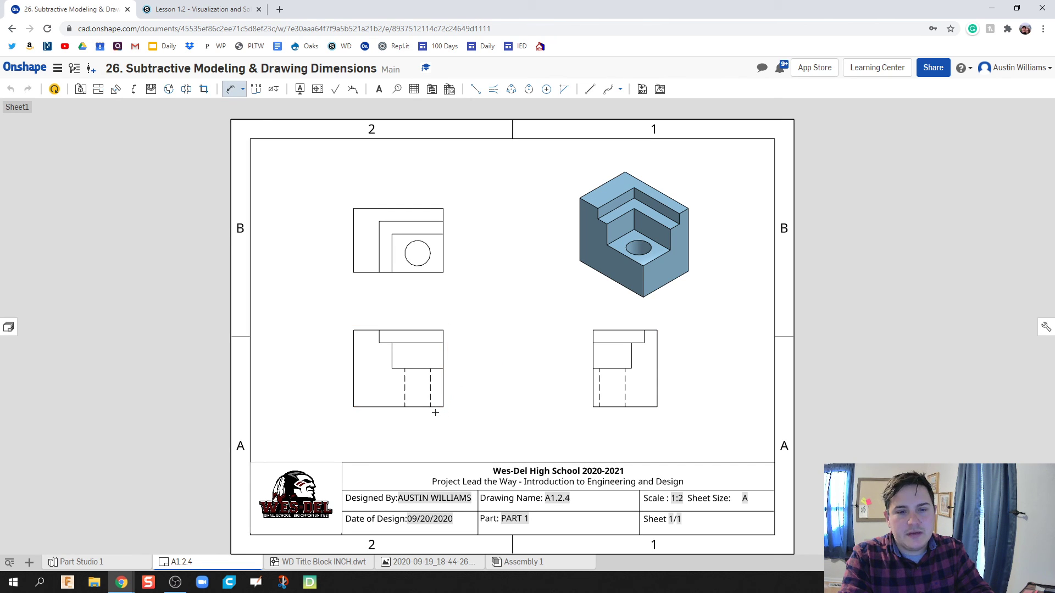
left_click(435, 407)
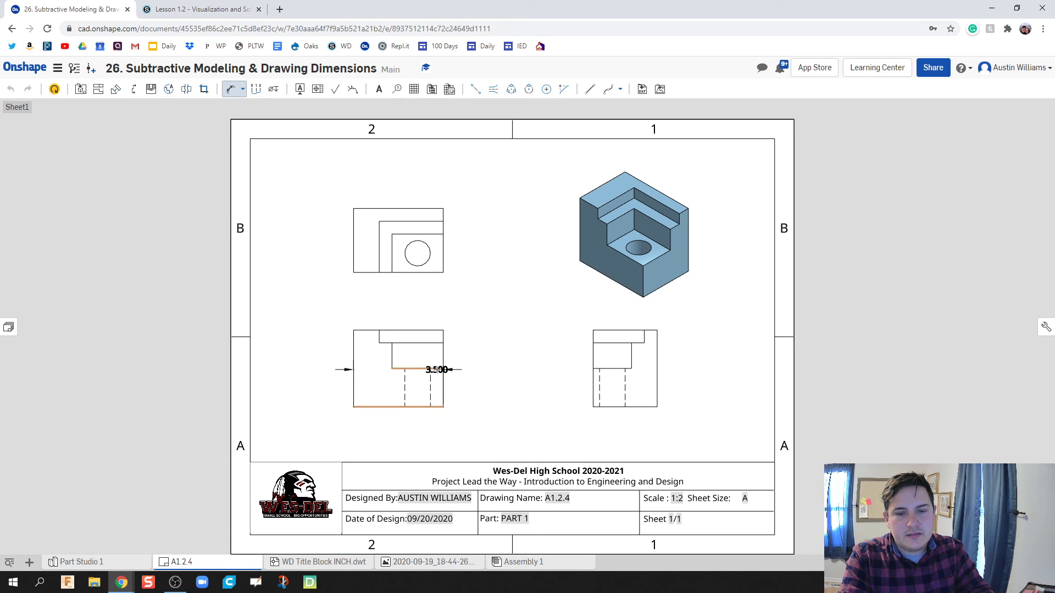
left_click(436, 368)
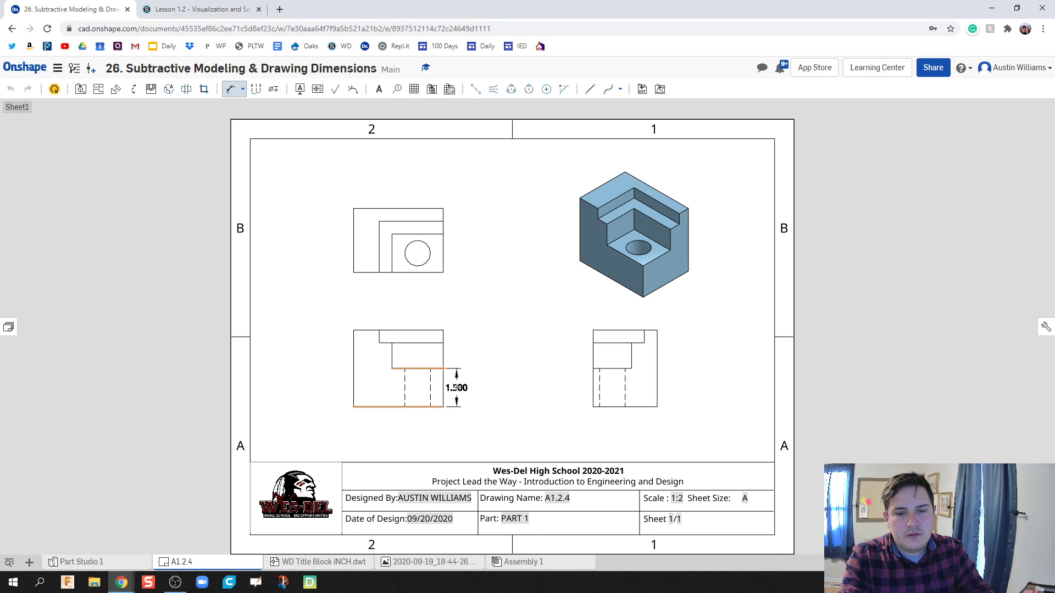
left_click(456, 388)
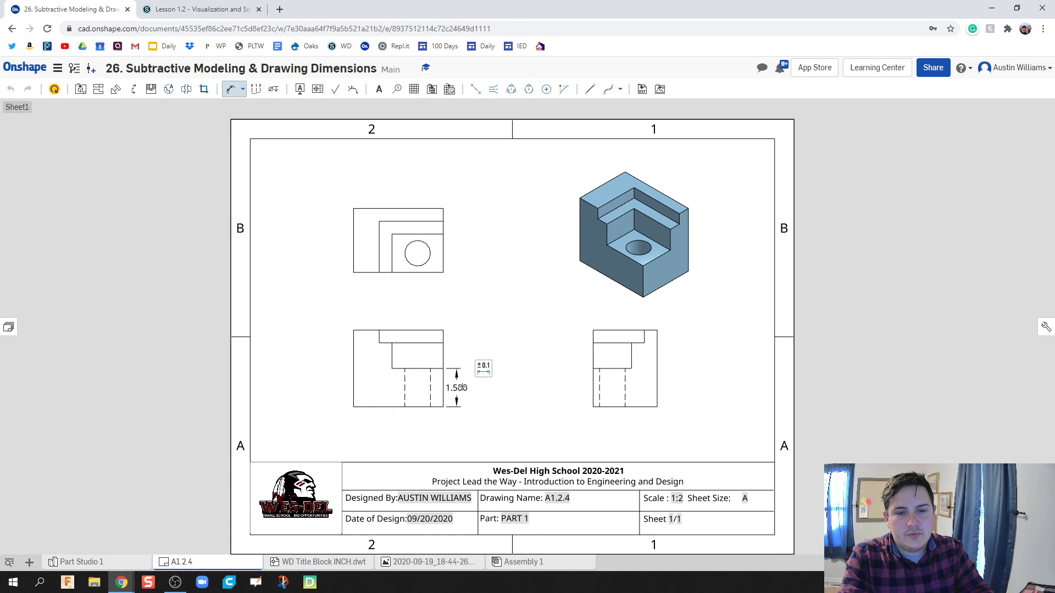
left_click(437, 406)
left_click(435, 343)
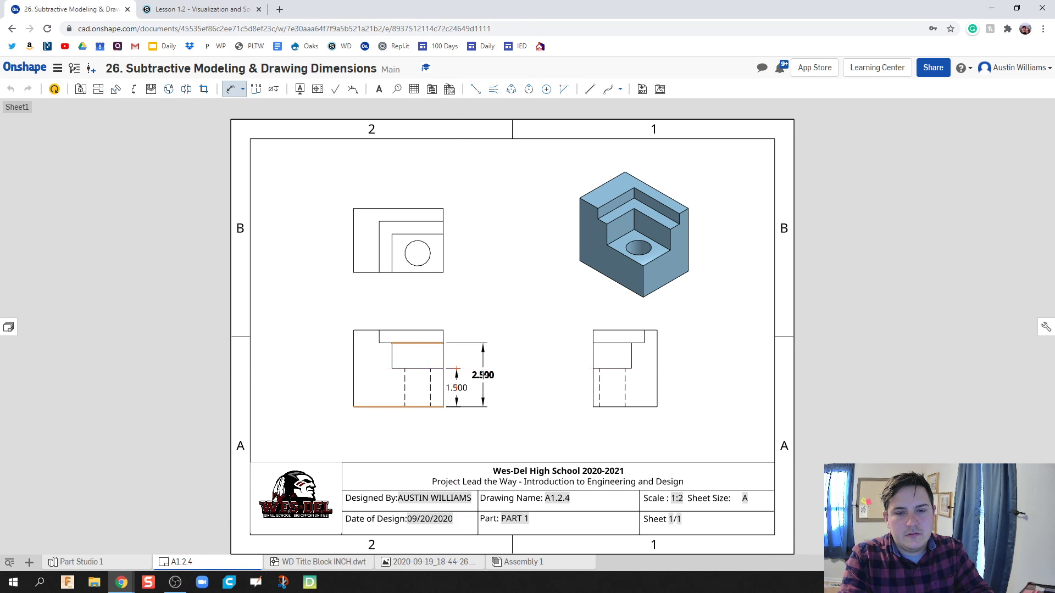
left_click(475, 375)
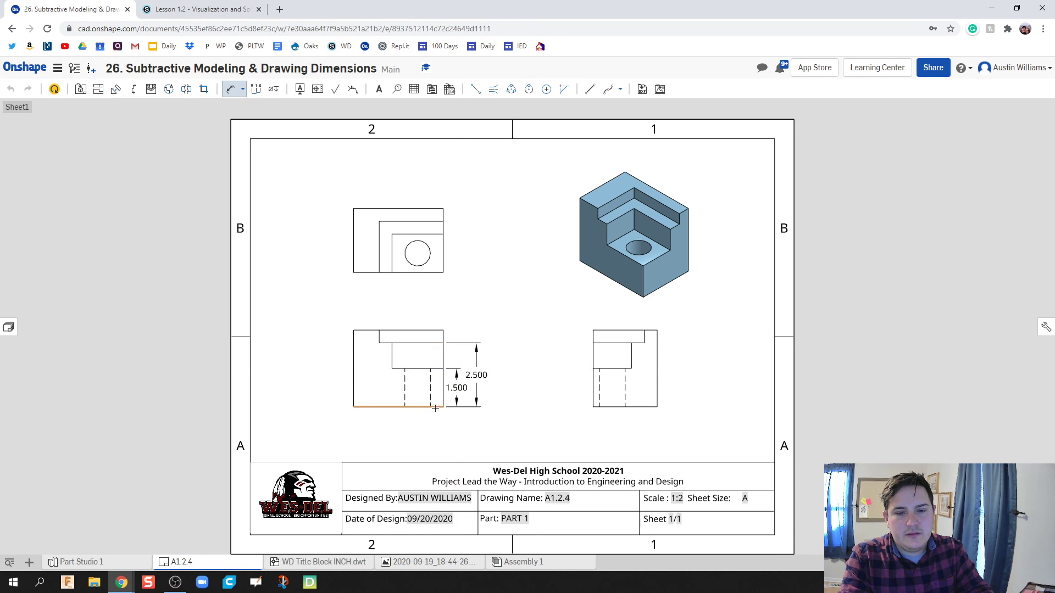
left_click(435, 407)
left_click(432, 331)
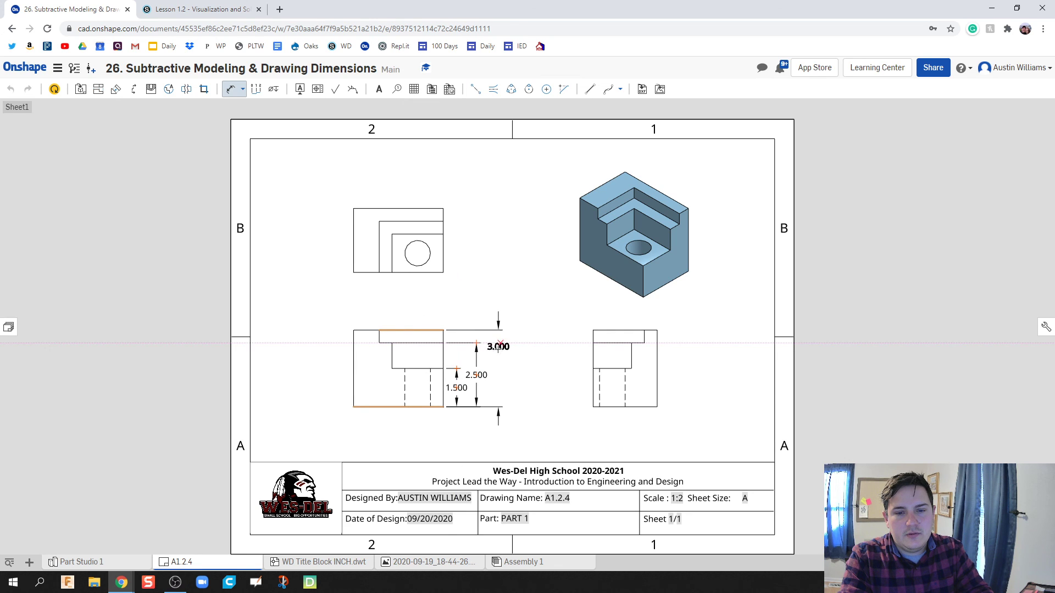
left_click(497, 360)
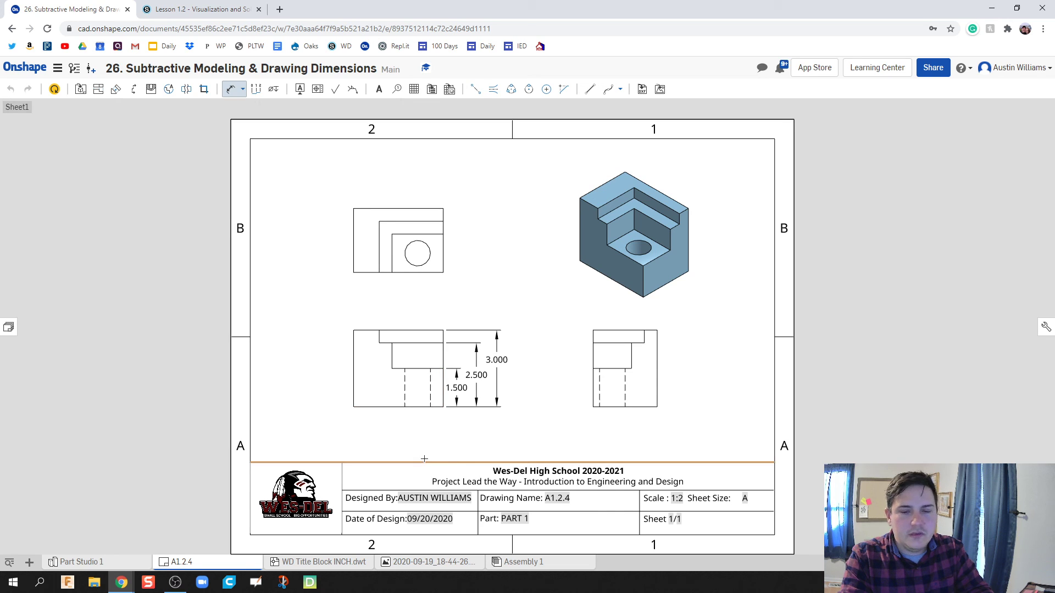
Add 1.000, 1.500 and overall 3.500 widths from the front view's left edge, placed above it
left_click(354, 382)
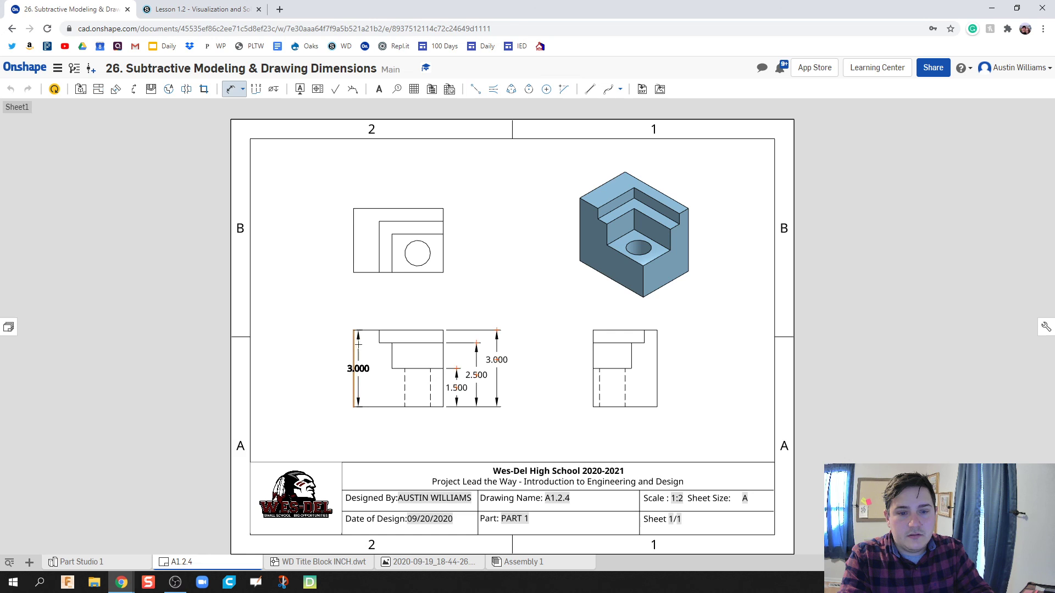
left_click(378, 337)
left_click(366, 322)
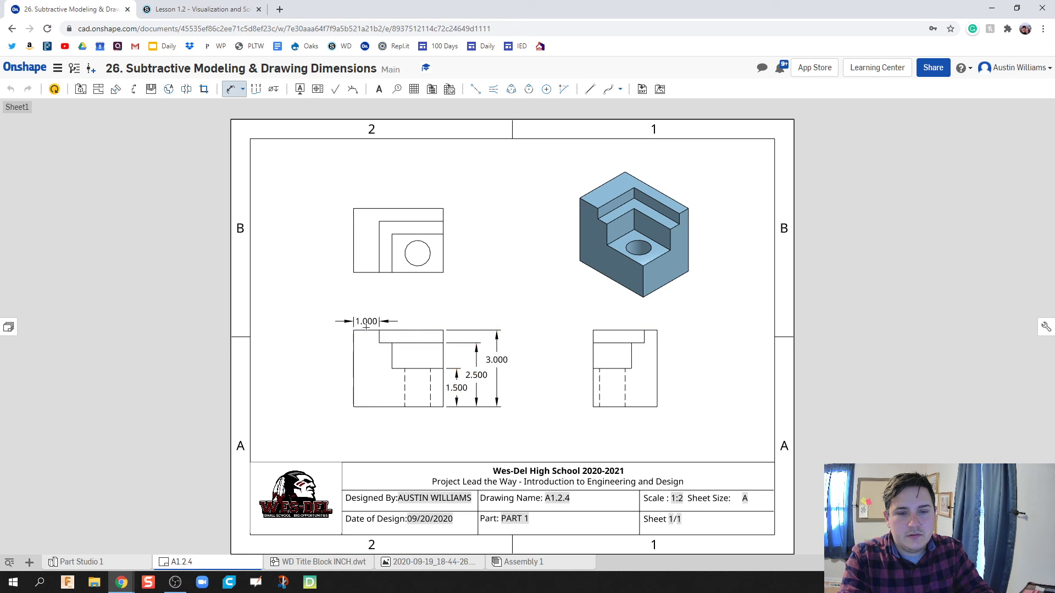
left_click(353, 361)
left_click(392, 361)
left_click(373, 304)
left_click(354, 346)
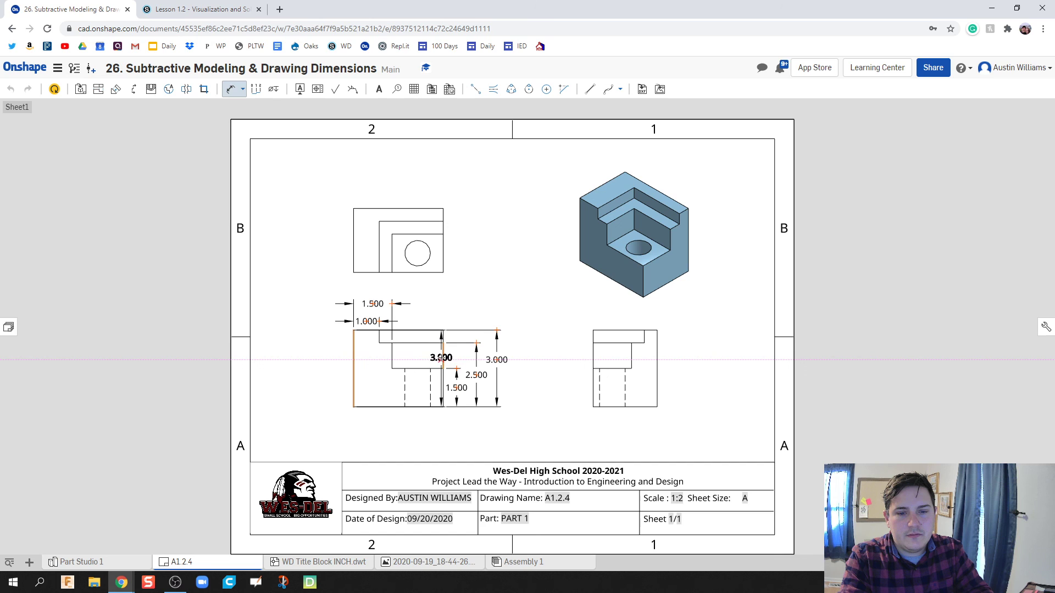
left_click(443, 357)
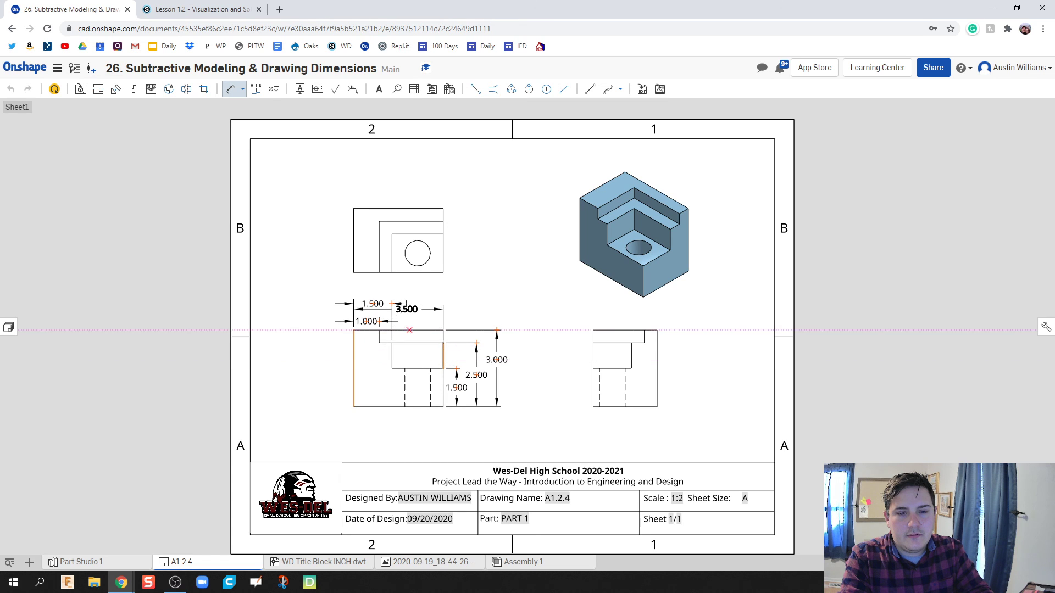
left_click(404, 291)
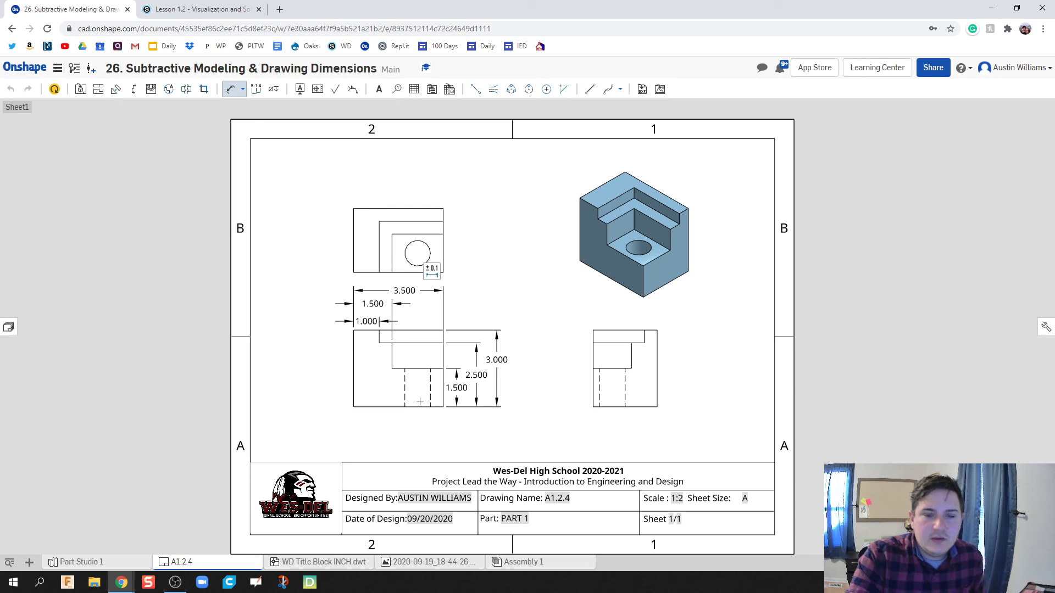
left_click(415, 406)
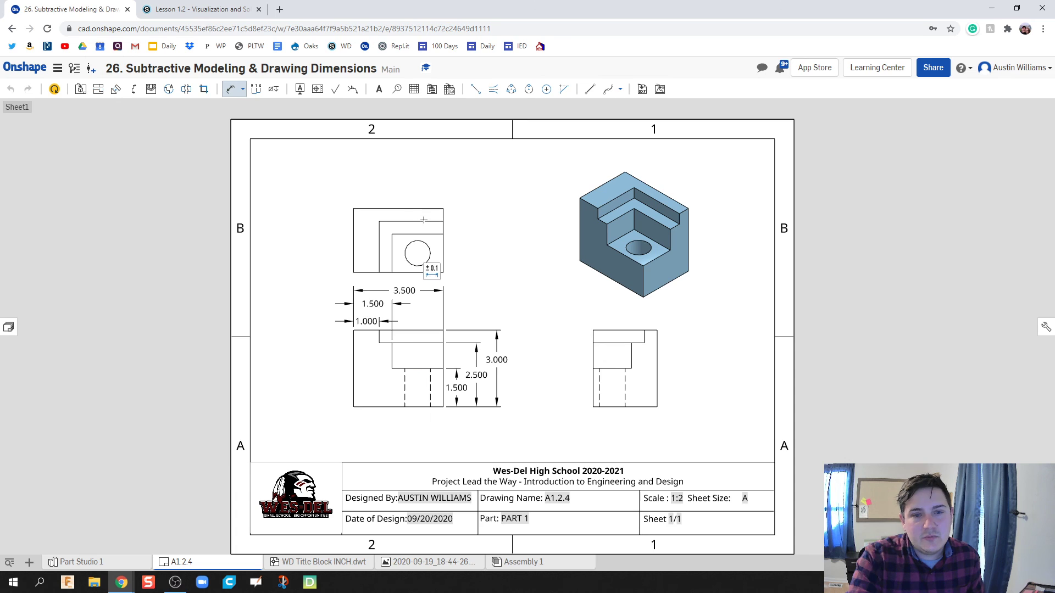
left_click(408, 283)
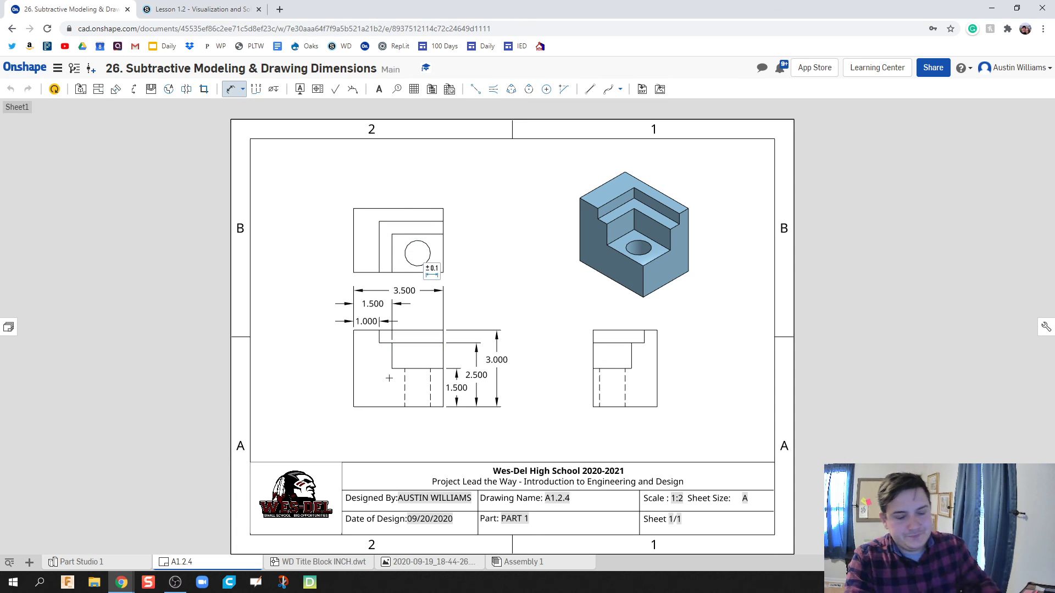
Move the top view up and the front view with its dimensions left
key("Escape")
left_click_drag(381, 245, 381, 221)
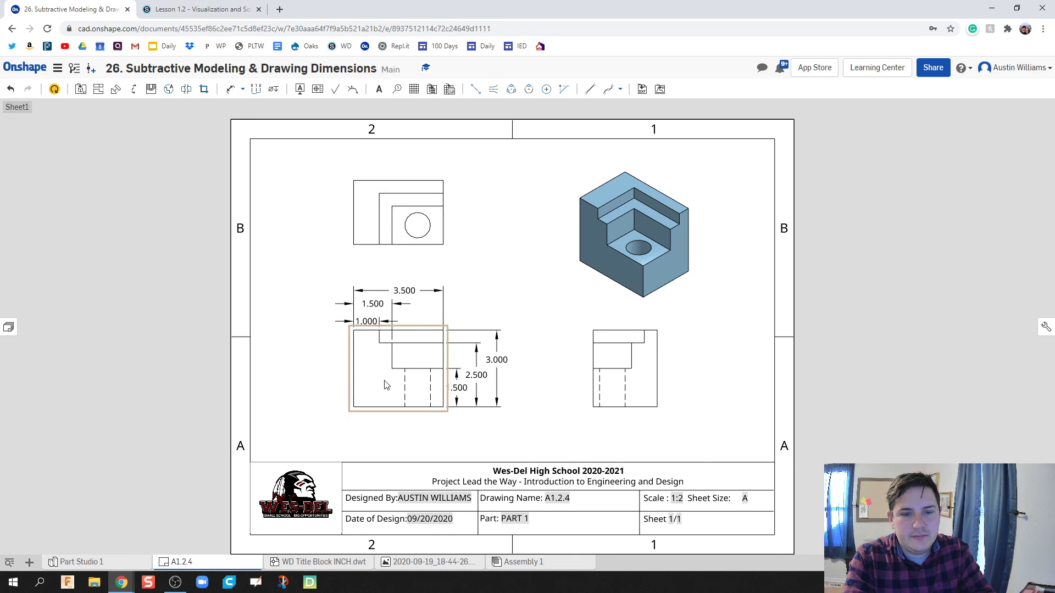
left_click_drag(384, 401, 358, 396)
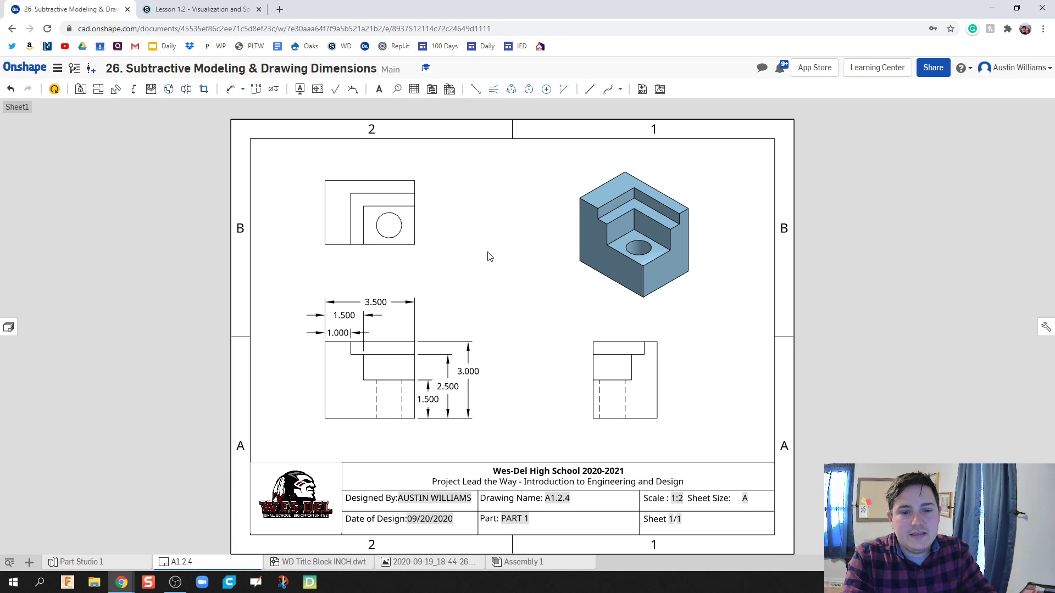
Add edge-to-edge centerlines through the hidden hole lines in the front and right views
left_click(496, 92)
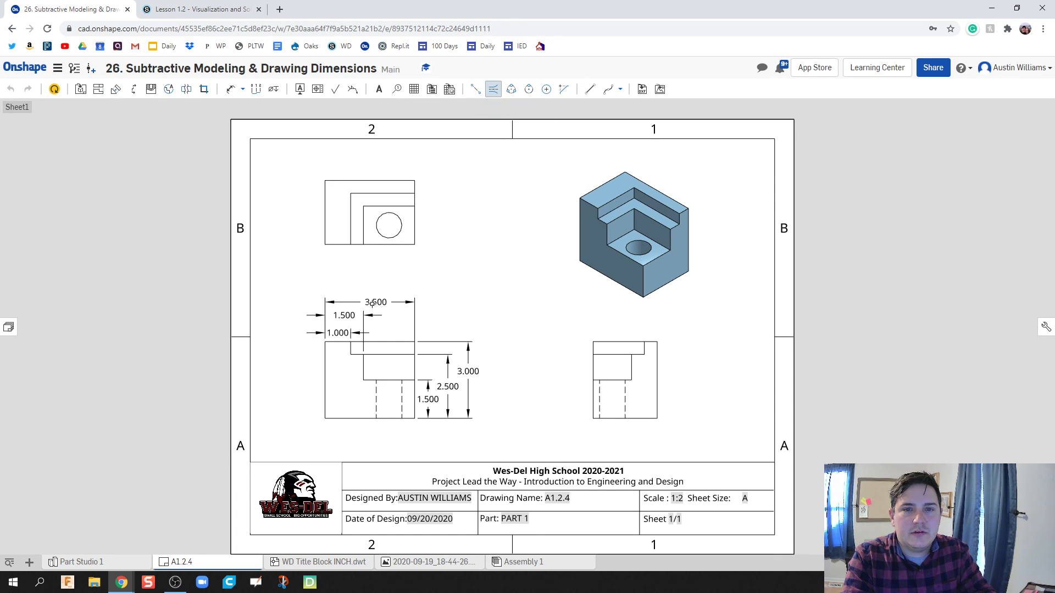
left_click(401, 400)
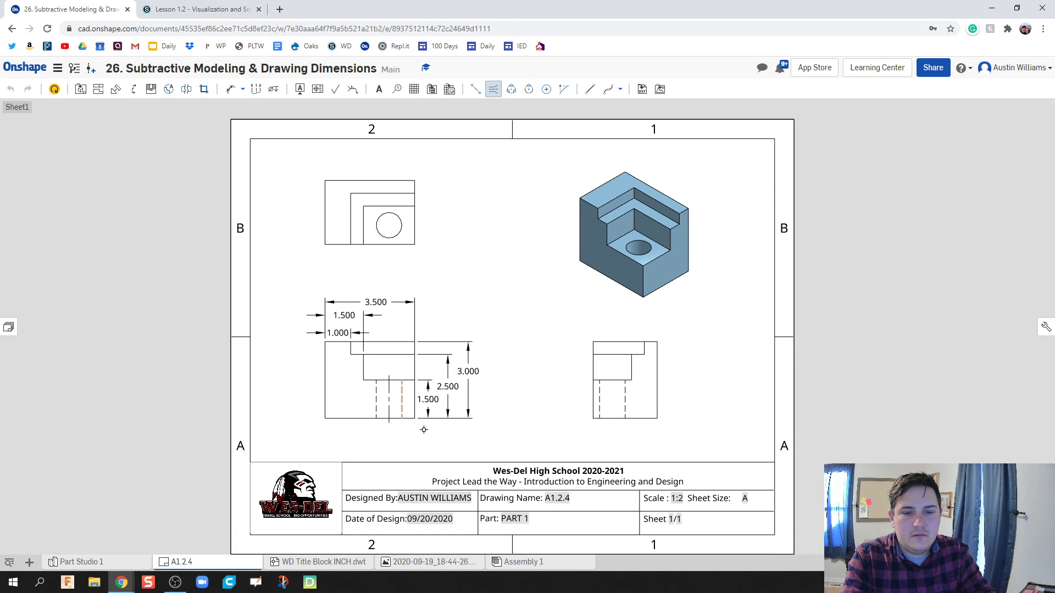
left_click(625, 402)
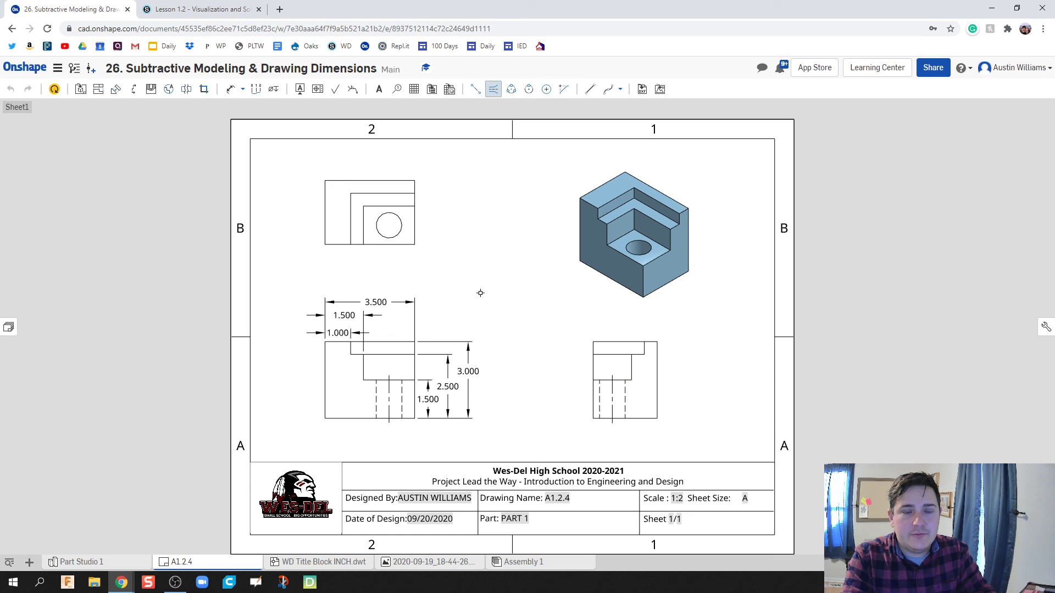
Place a center mark on the hole circle in the top view
left_click(546, 89)
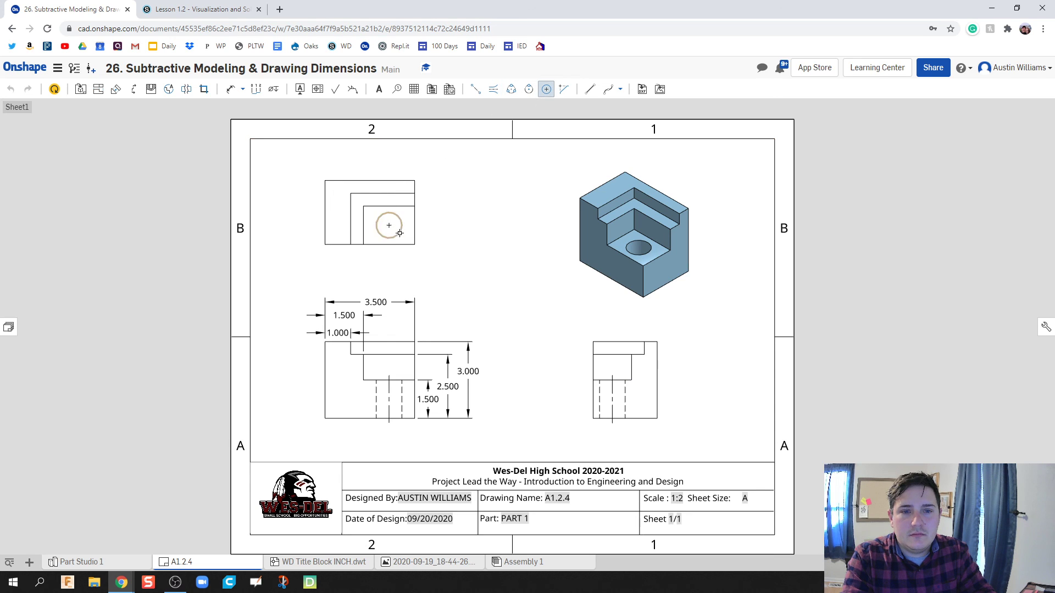
left_click(391, 227)
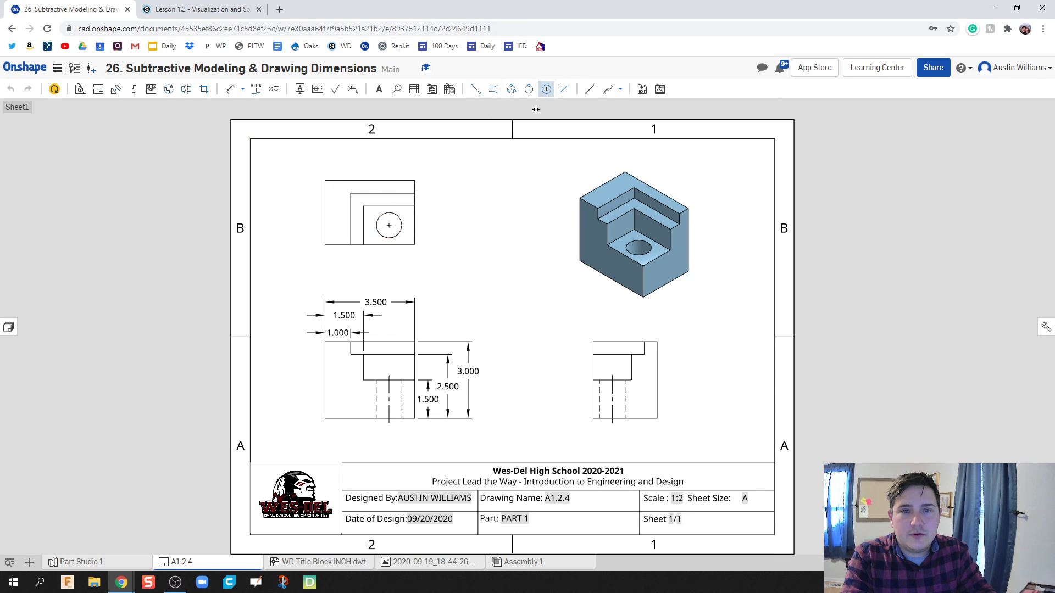
left_click(476, 89)
left_click(376, 225)
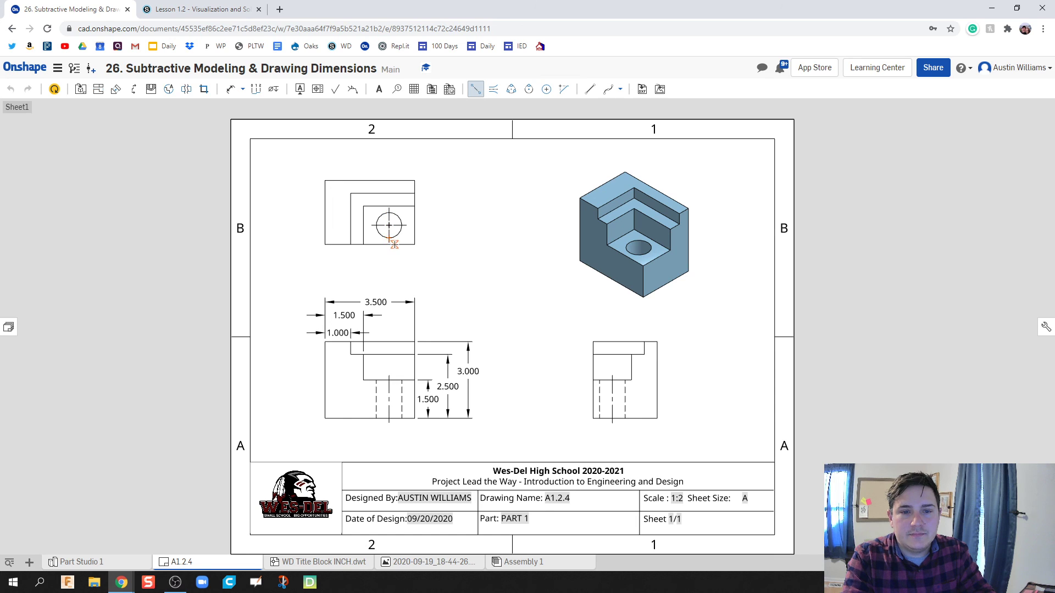
key("Escape")
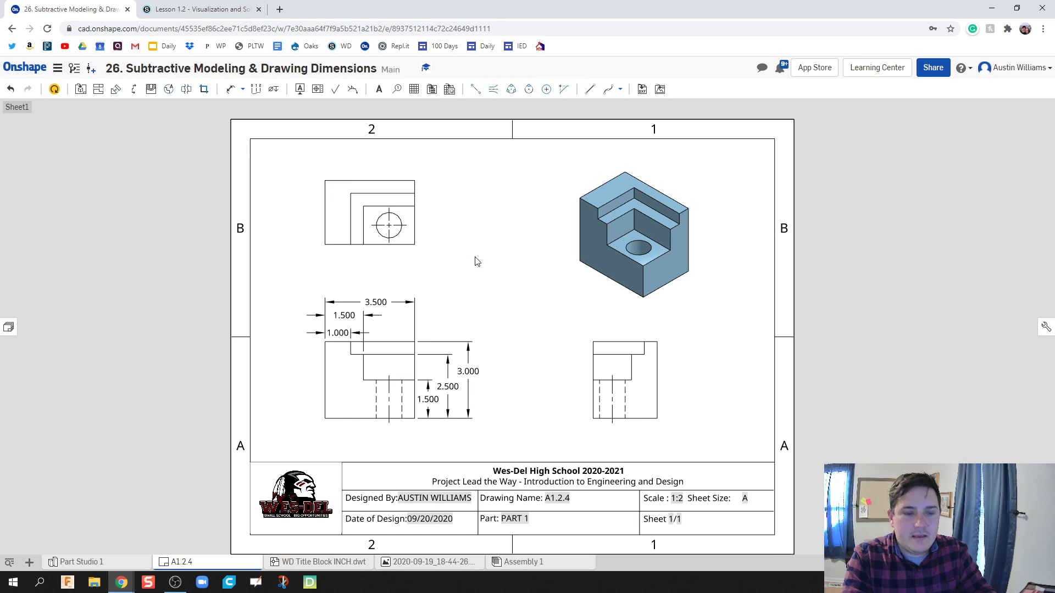
Dimension the top-view hole: Ø1.000 diameter, 1.000 from the right edge, .750 from the bottom
key("d")
left_click(400, 232)
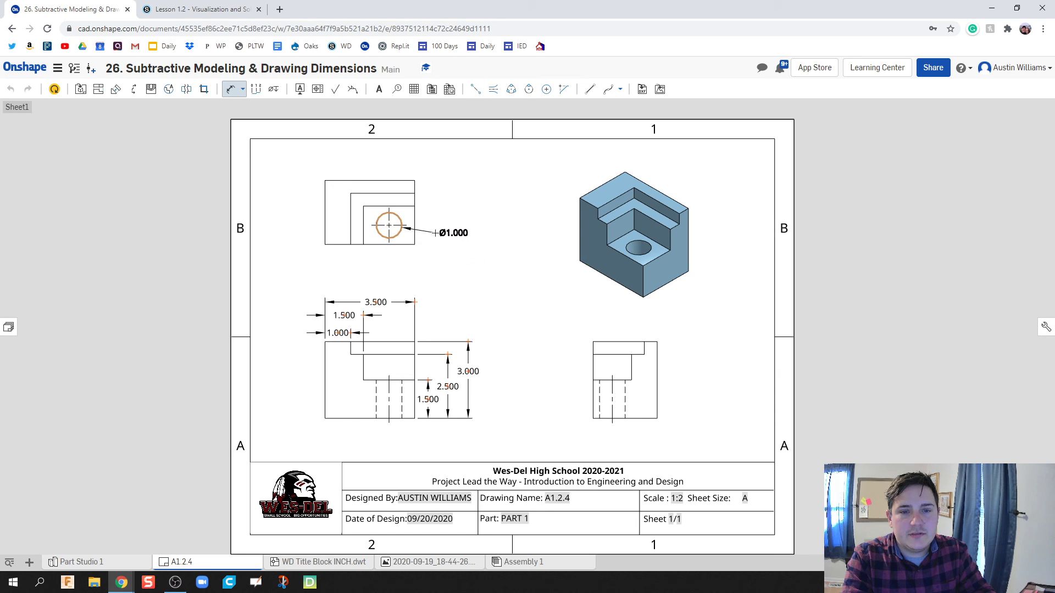
left_click(428, 235)
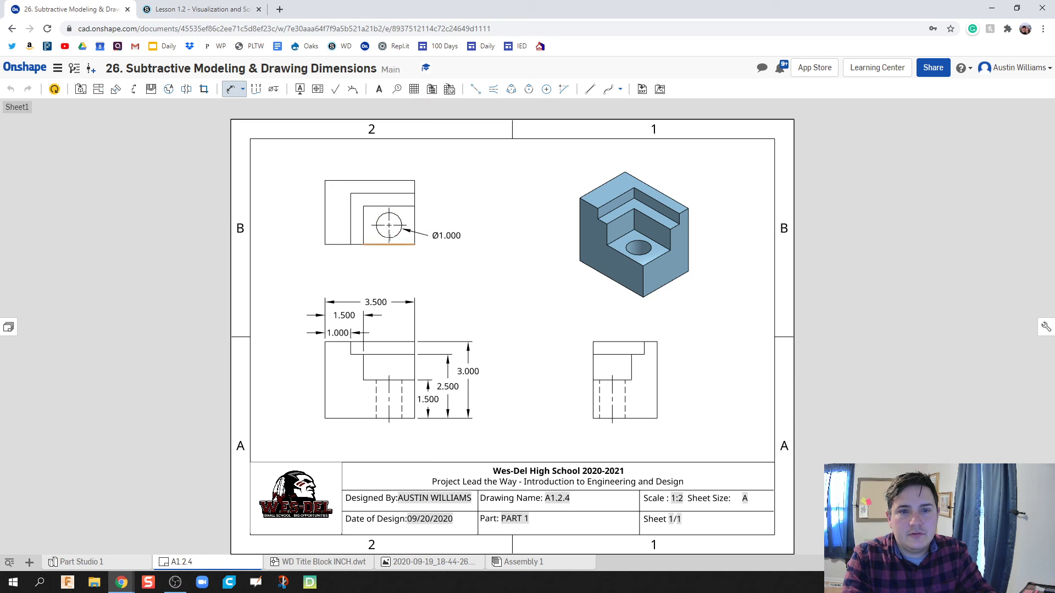
left_click(415, 224)
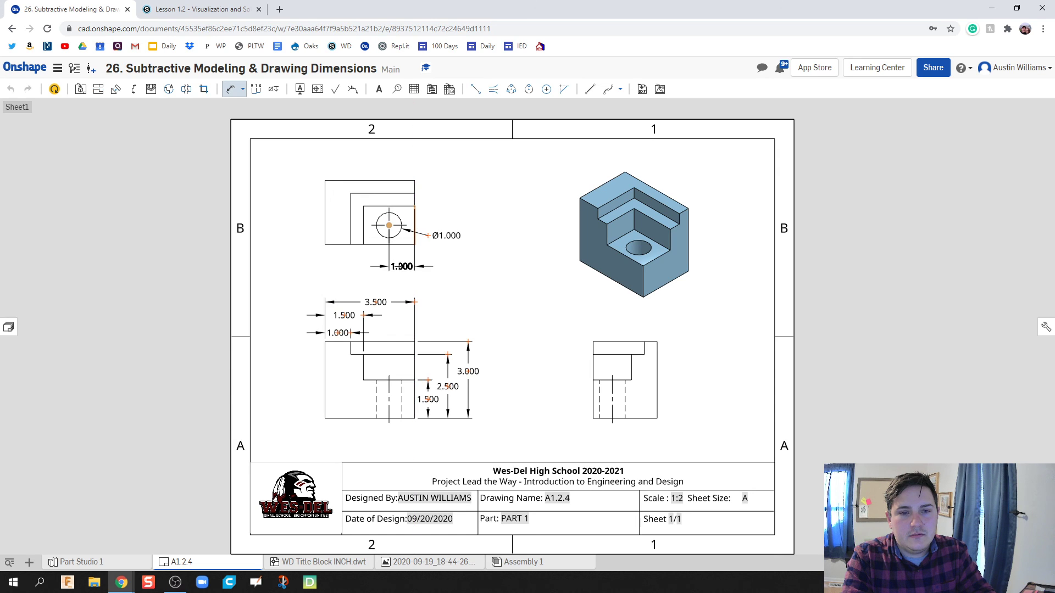
left_click(397, 266)
left_click(389, 243)
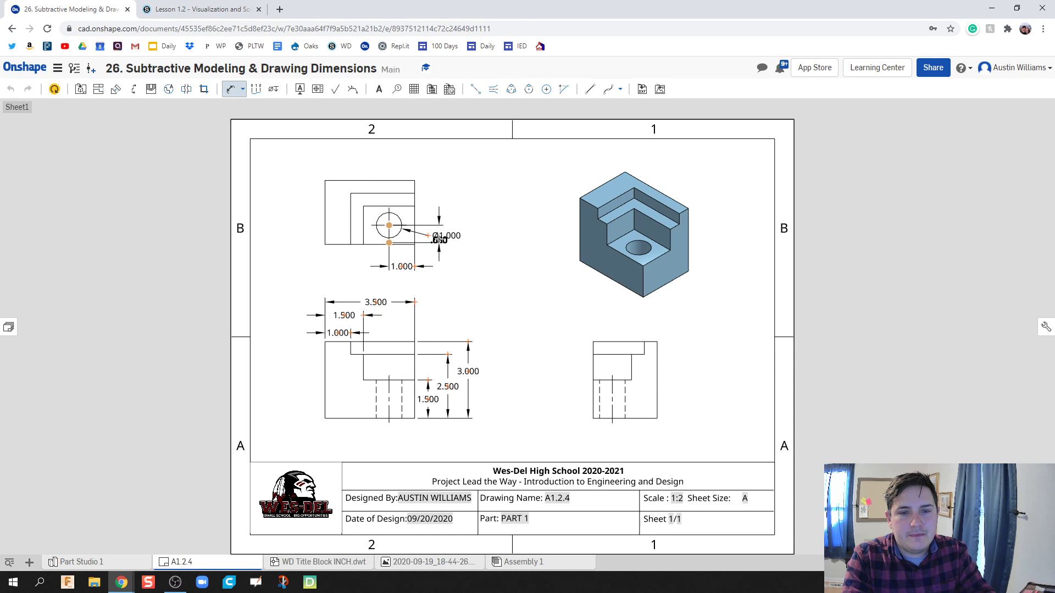
key("Escape")
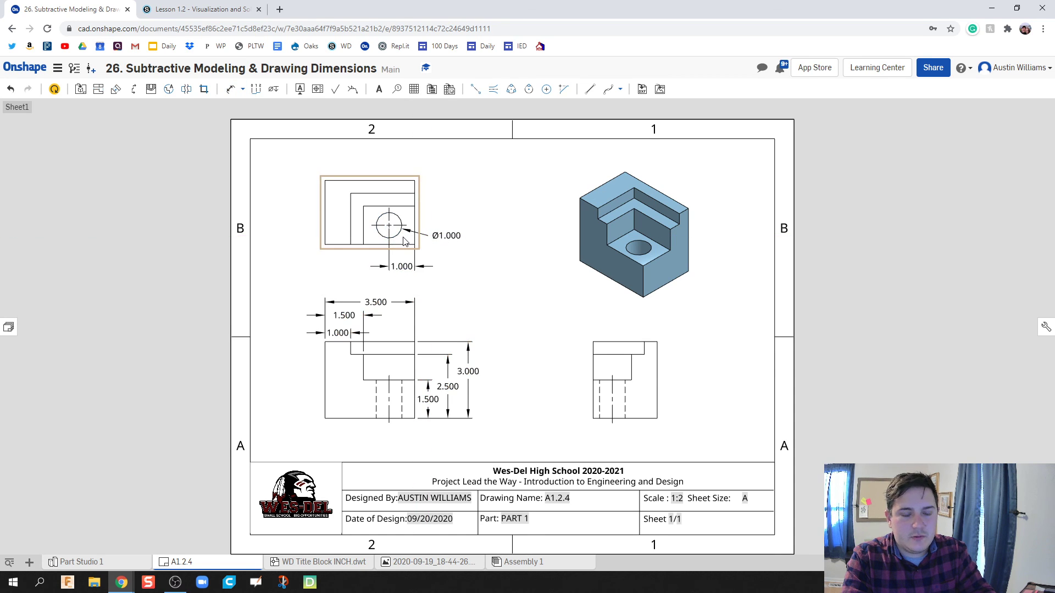
key("d")
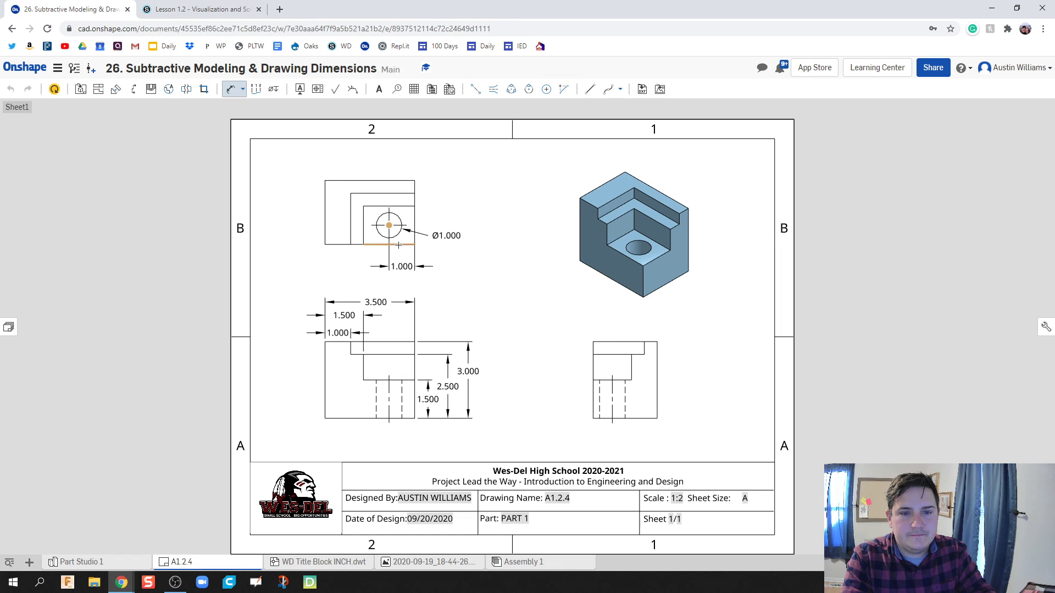
left_click(399, 245)
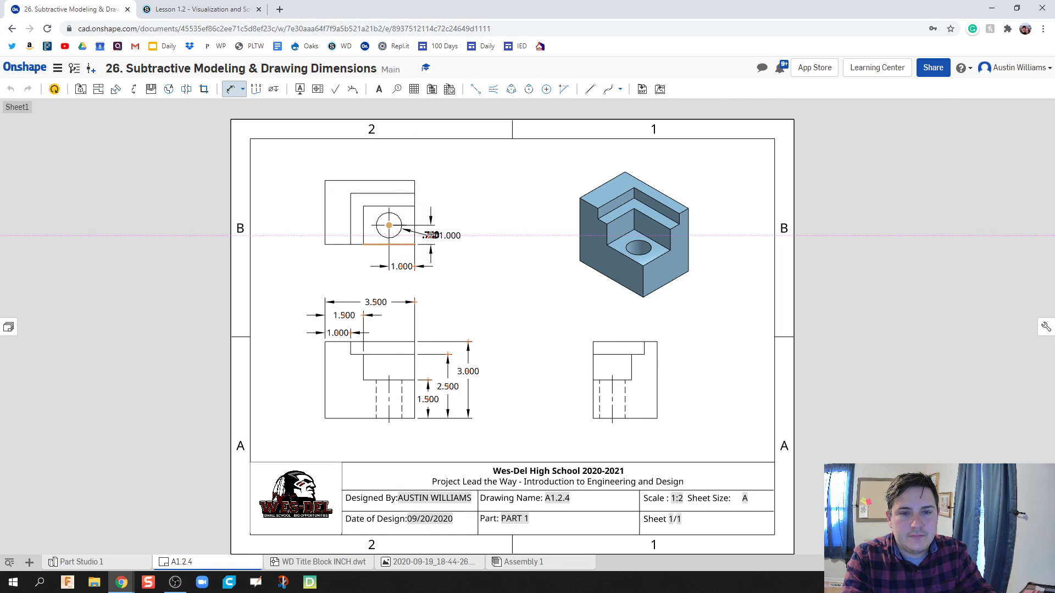
left_click(466, 247)
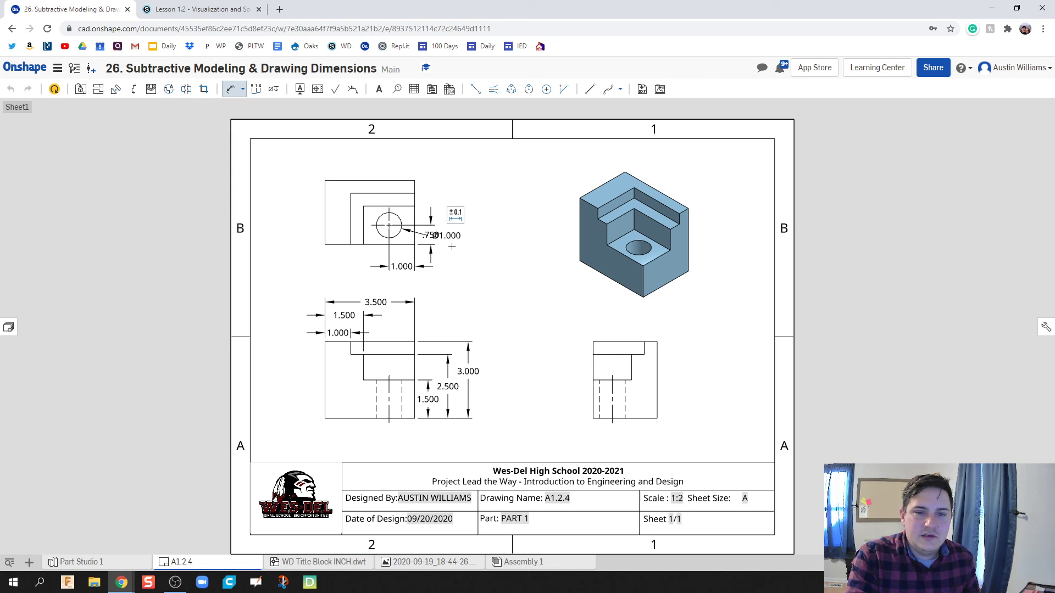
left_click(479, 256)
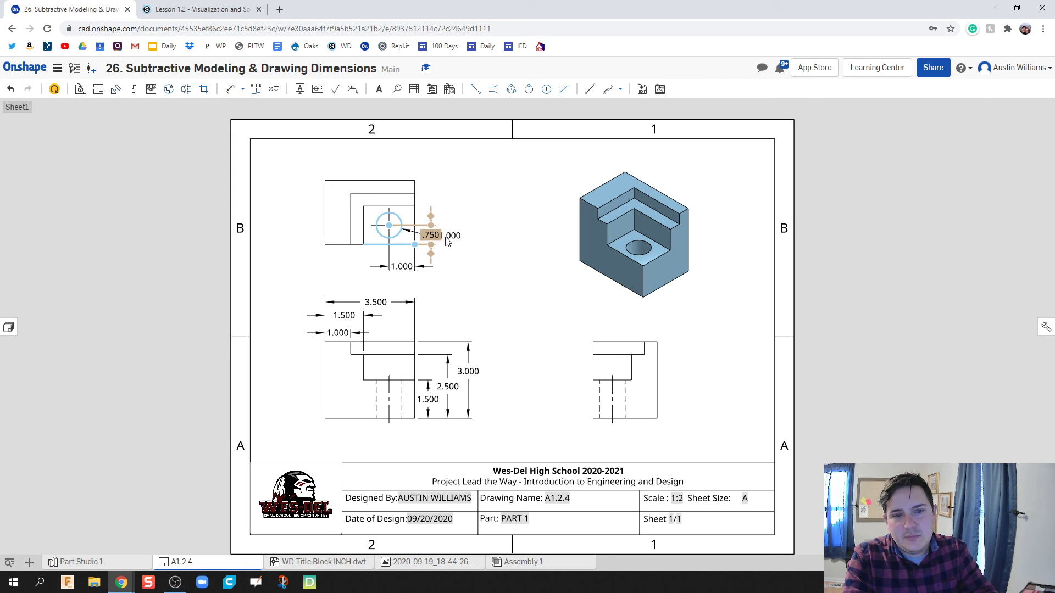
Drag the Ø1.000 callout up and left above the hole, clear of the .750 text
left_click_drag(456, 232, 467, 226)
left_click_drag(484, 204, 453, 203)
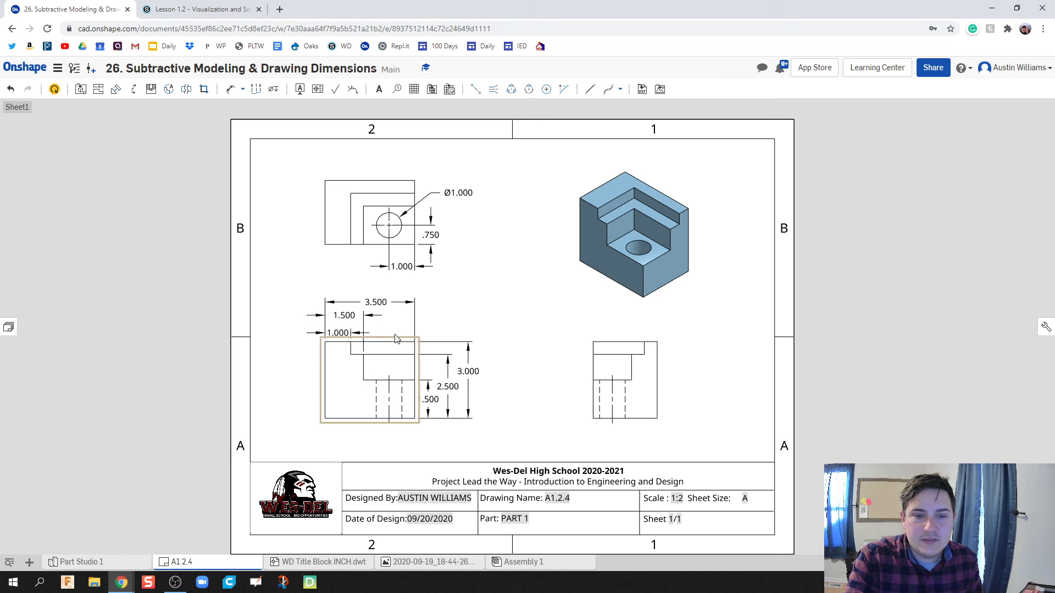
left_click(632, 379)
key("Delete")
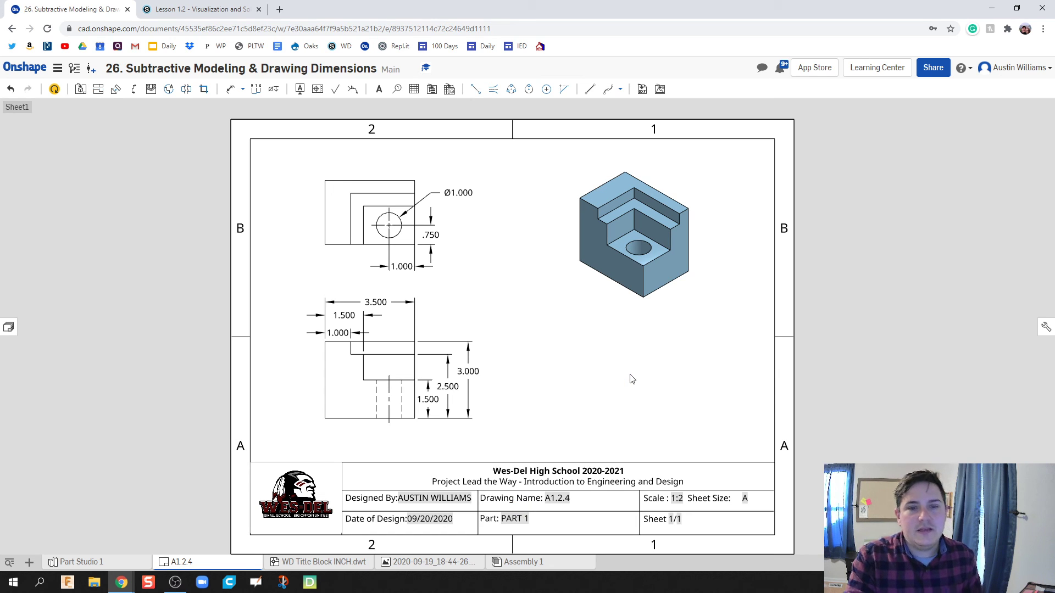